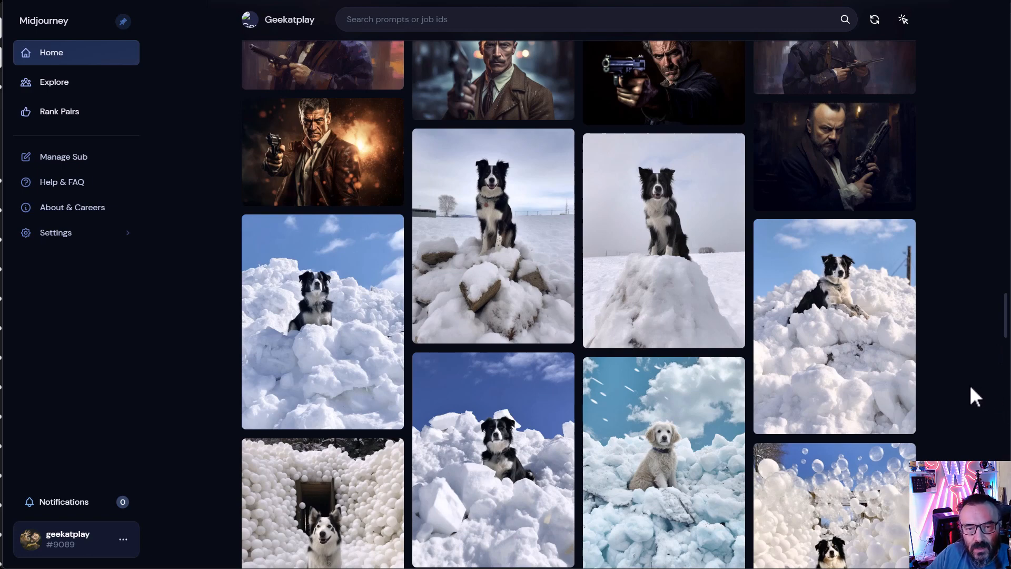
Browse the home gallery of previously generated images, from the snow dogs up to the ghost and astronaut pictures.
{"action": "scroll", "coordinate": [972, 393], "scroll_direction": "up", "scroll_amount": 4}
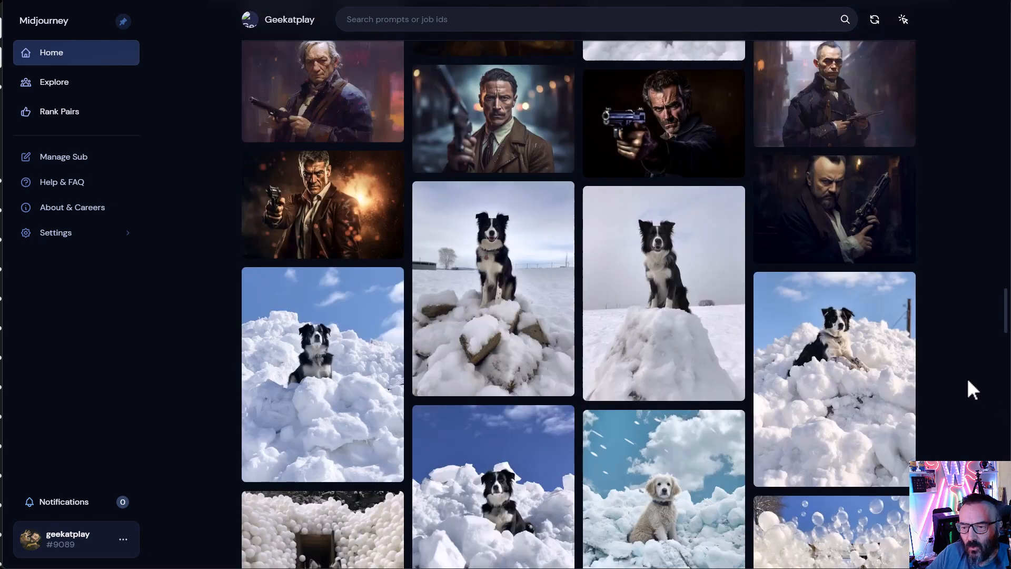
{"action": "scroll", "coordinate": [968, 380], "scroll_direction": "up", "scroll_amount": 2}
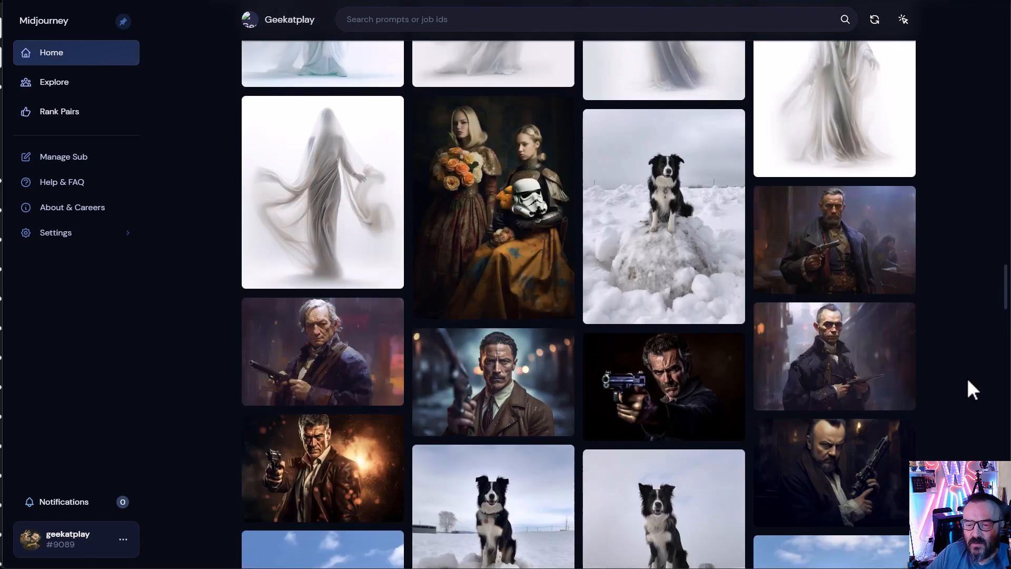
{"action": "scroll", "coordinate": [968, 380], "scroll_direction": "up", "scroll_amount": 6}
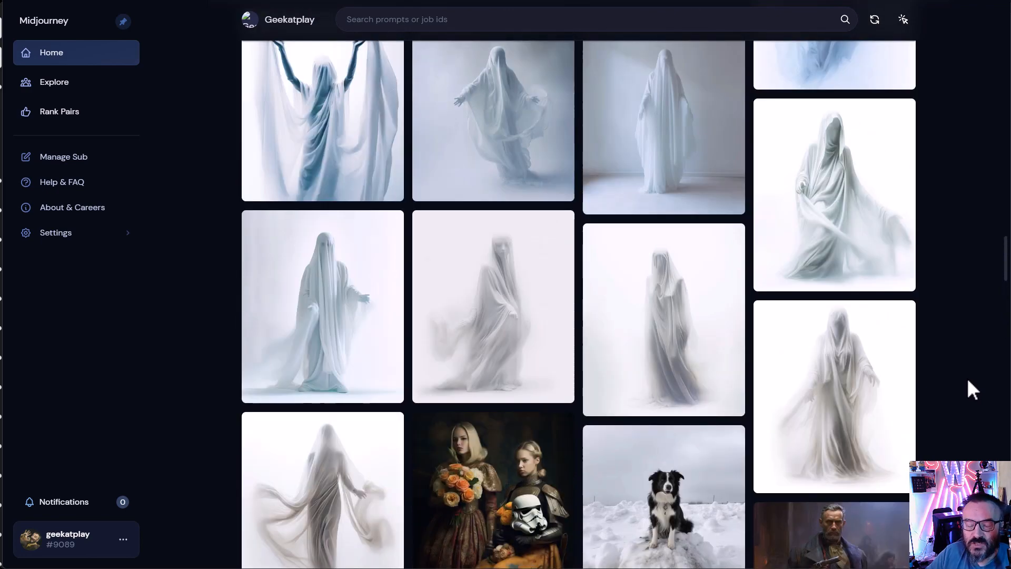
{"action": "scroll", "coordinate": [968, 381], "scroll_direction": "up", "scroll_amount": 10}
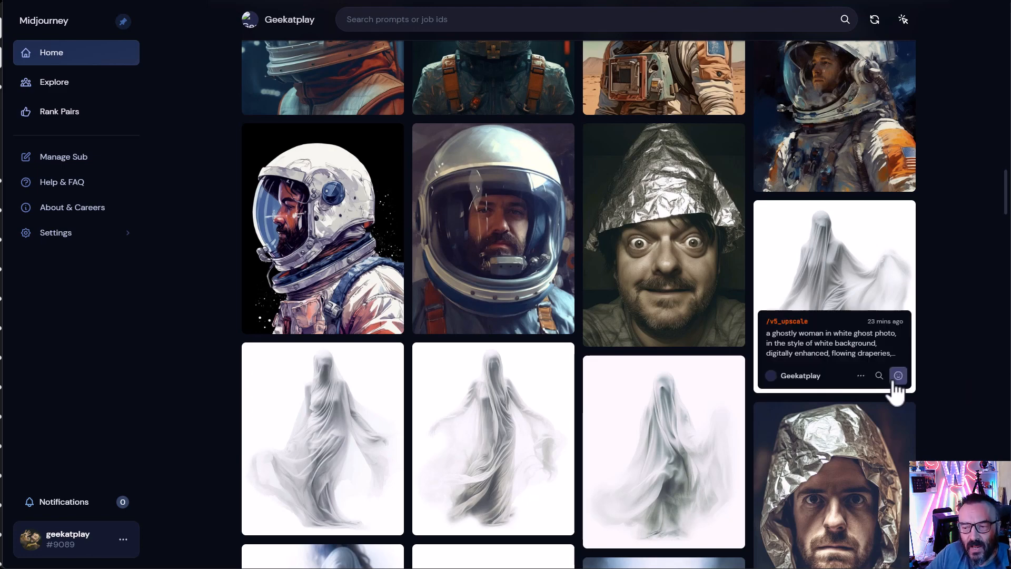
{"action": "scroll", "coordinate": [896, 390], "scroll_direction": "up", "scroll_amount": 6}
Switch to Discord and run /describe in the Midjourney Bot chat with the puppy photo _H1A6846.jpg attached.
{"action": "key", "text": "alt+Tab"}
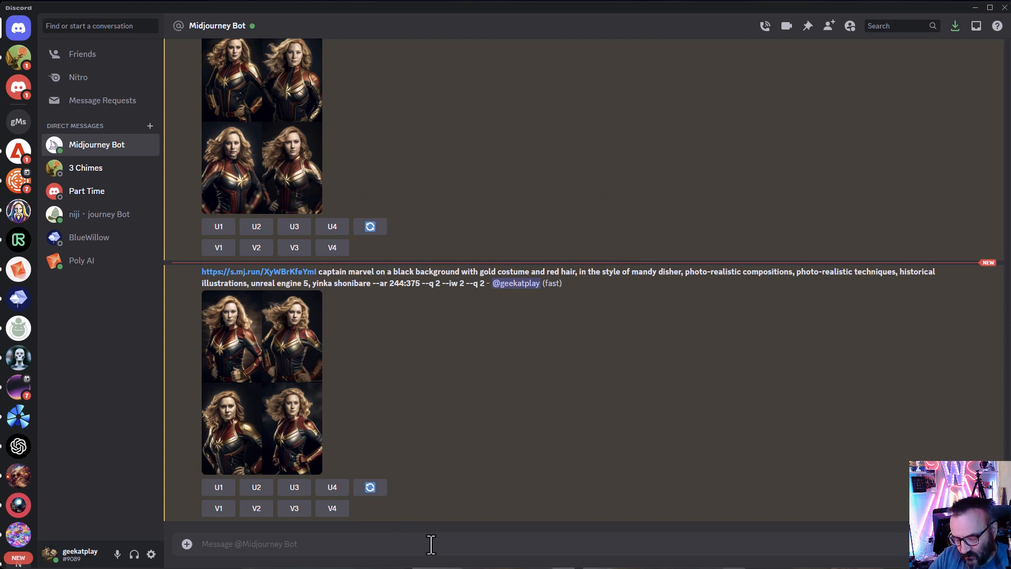
{"action": "type", "text": "/di"}
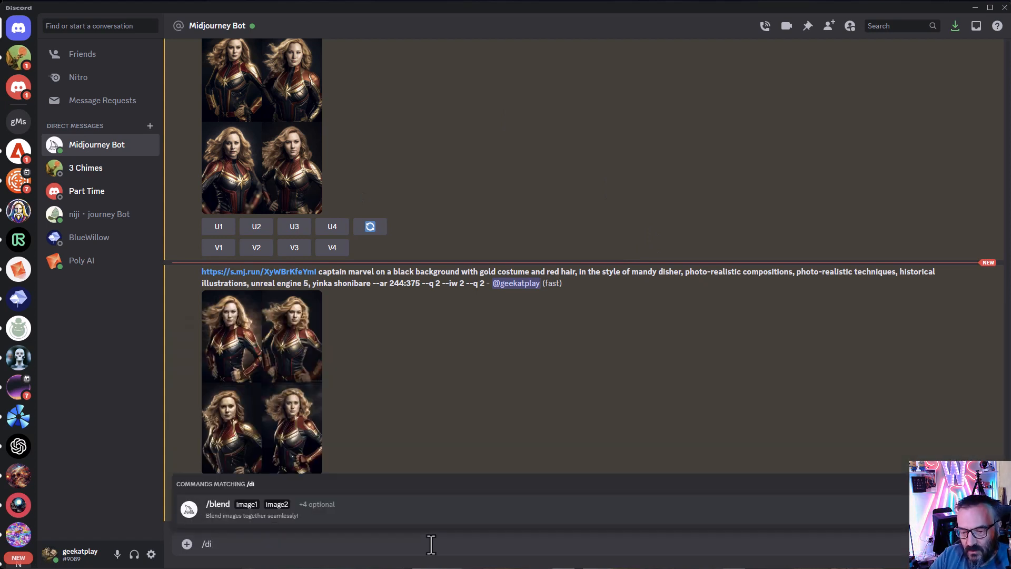
{"action": "key", "text": "BackSpace"}
{"action": "type", "text": "s"}
{"action": "key", "text": "BackSpace"}
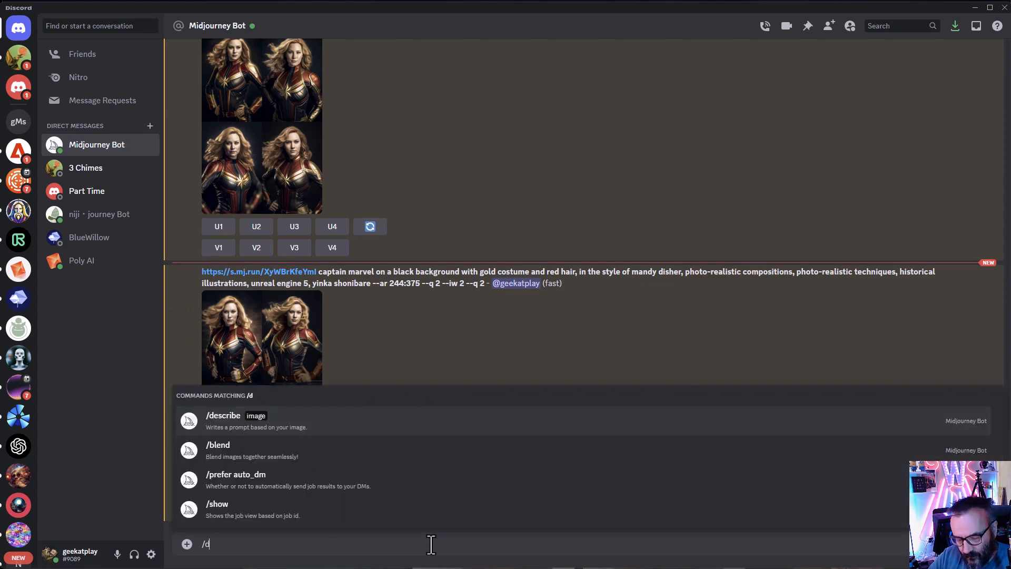
{"action": "key", "text": "Return"}
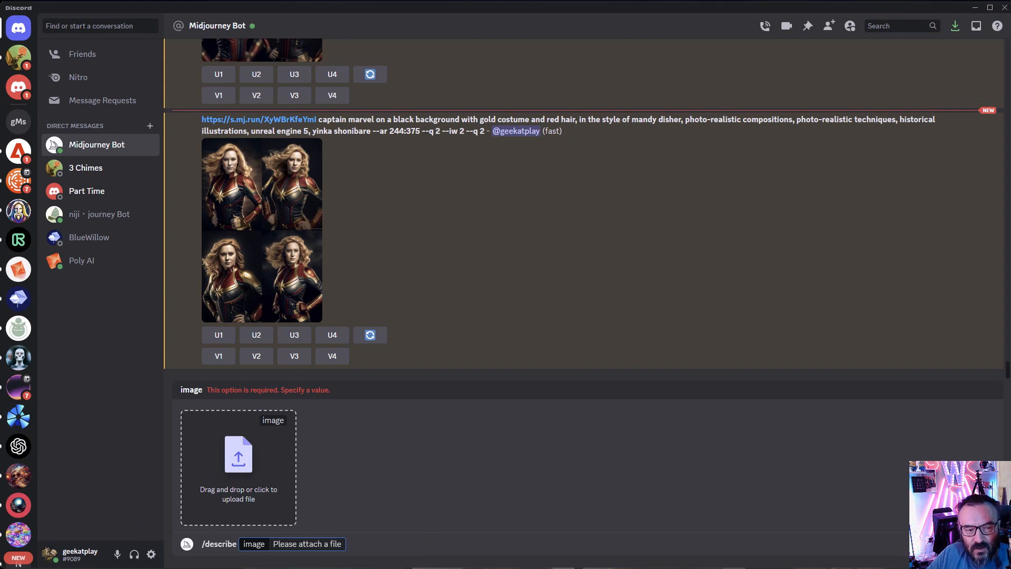
{"action": "left_click_drag", "start_coordinate": [0, 295], "coordinate": [228, 460]}
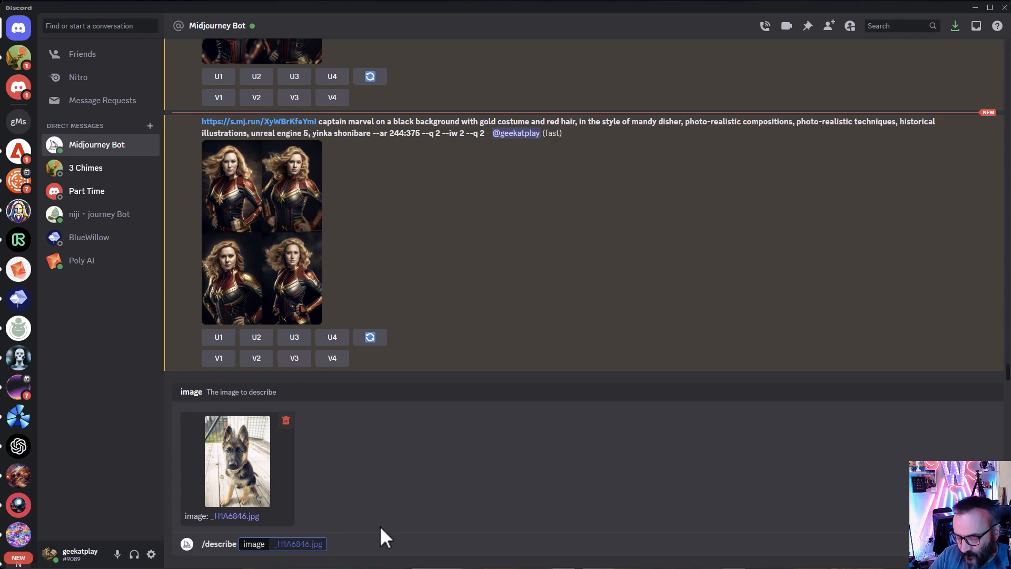
{"action": "key", "text": "Return"}
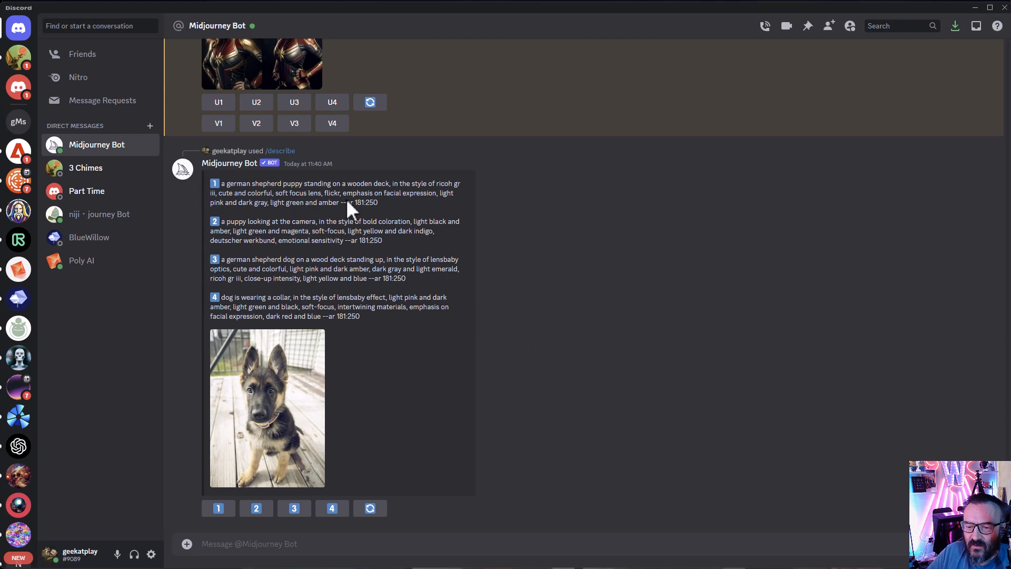
Examine the first suggested description and submit it unchanged as an image generation prompt.
{"action": "left_click_drag", "start_coordinate": [400, 204], "coordinate": [224, 185]}
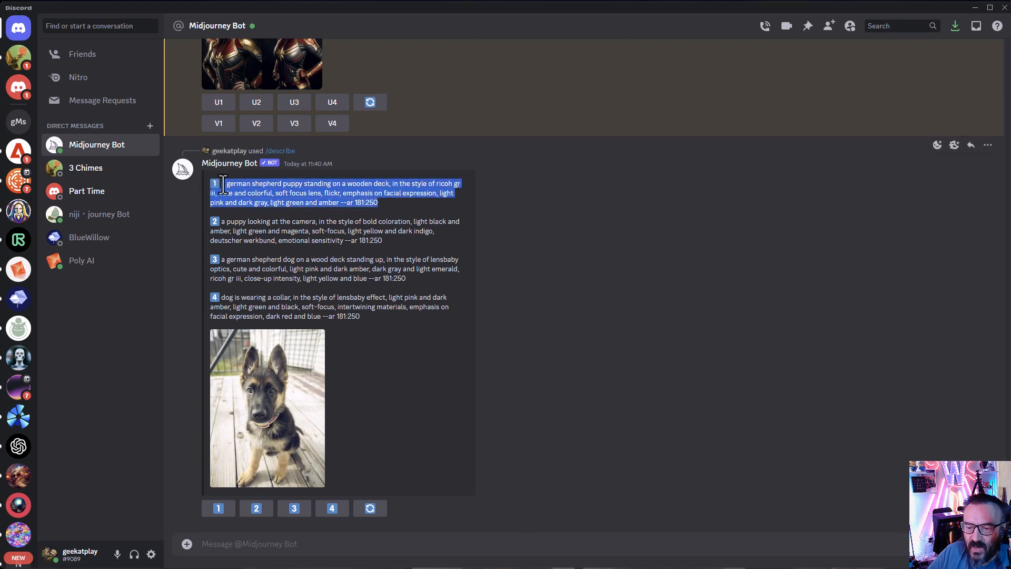
{"action": "left_click", "coordinate": [240, 184]}
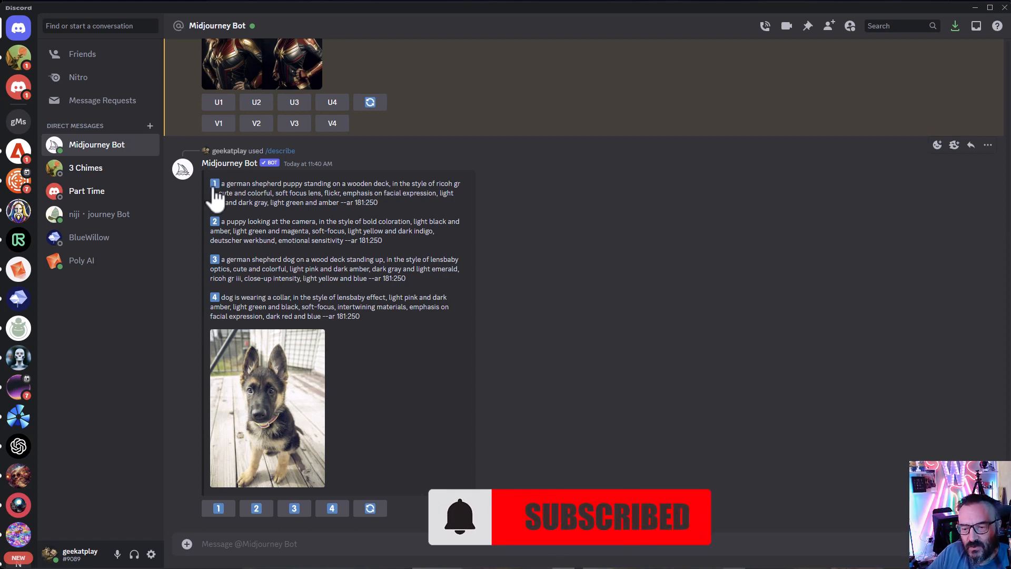
{"action": "left_click", "coordinate": [218, 511]}
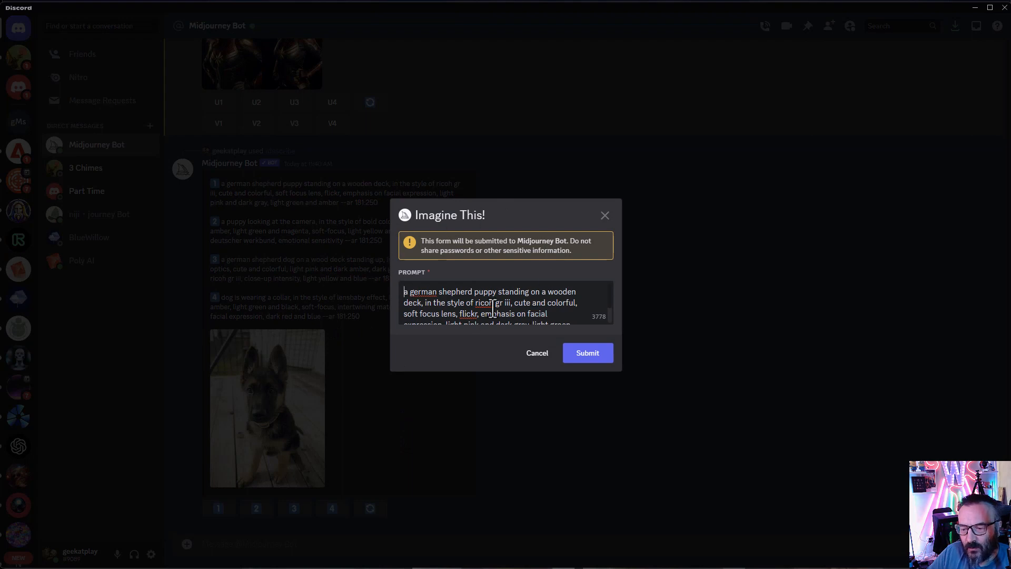
{"action": "left_click", "coordinate": [591, 365]}
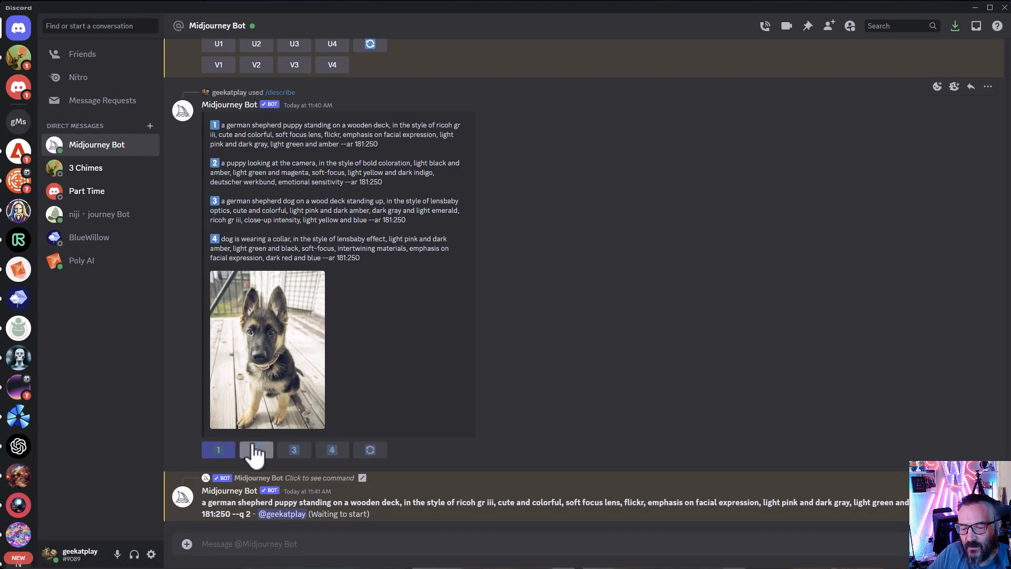
Submit the second, third and fourth suggested descriptions unchanged as image generation prompts.
{"action": "left_click", "coordinate": [255, 449]}
{"action": "left_click", "coordinate": [584, 353]}
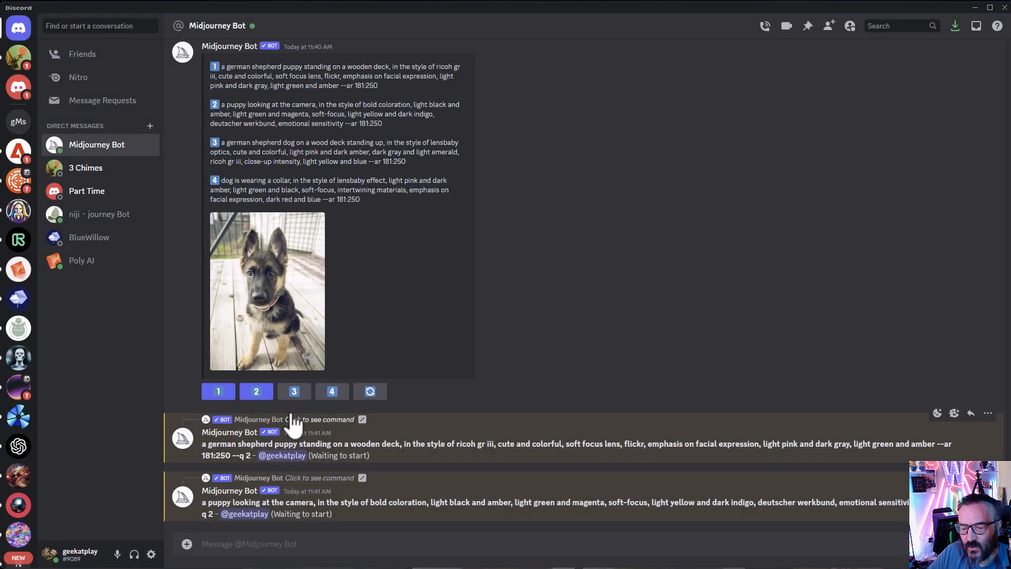
{"action": "left_click", "coordinate": [295, 392]}
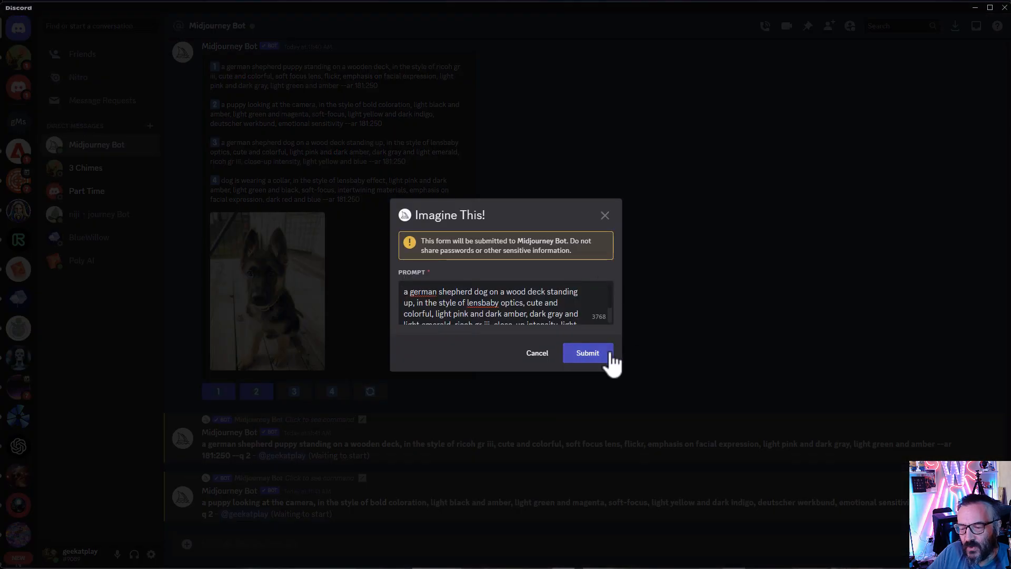
{"action": "left_click", "coordinate": [611, 354]}
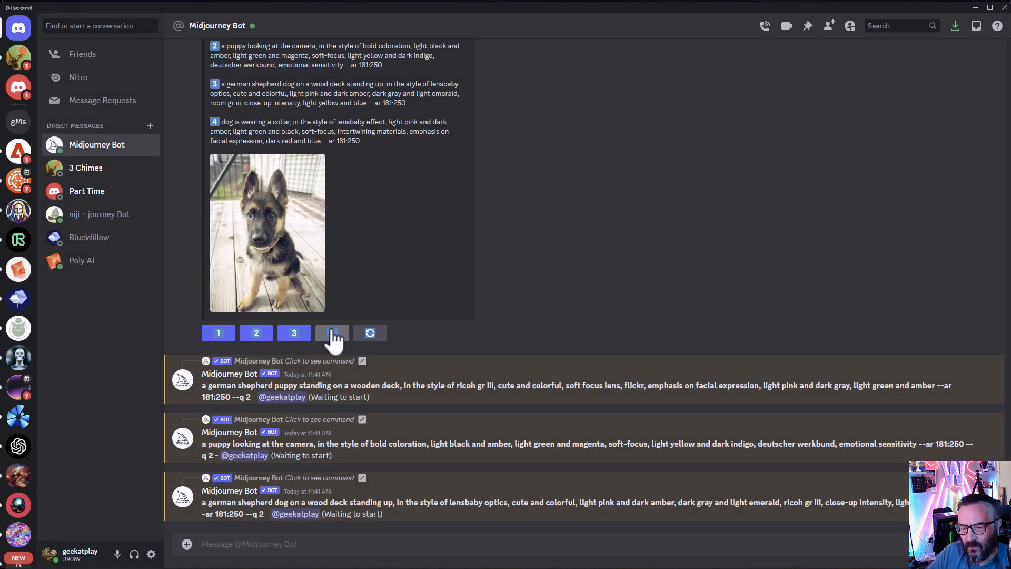
{"action": "left_click", "coordinate": [331, 332]}
{"action": "left_click", "coordinate": [588, 354]}
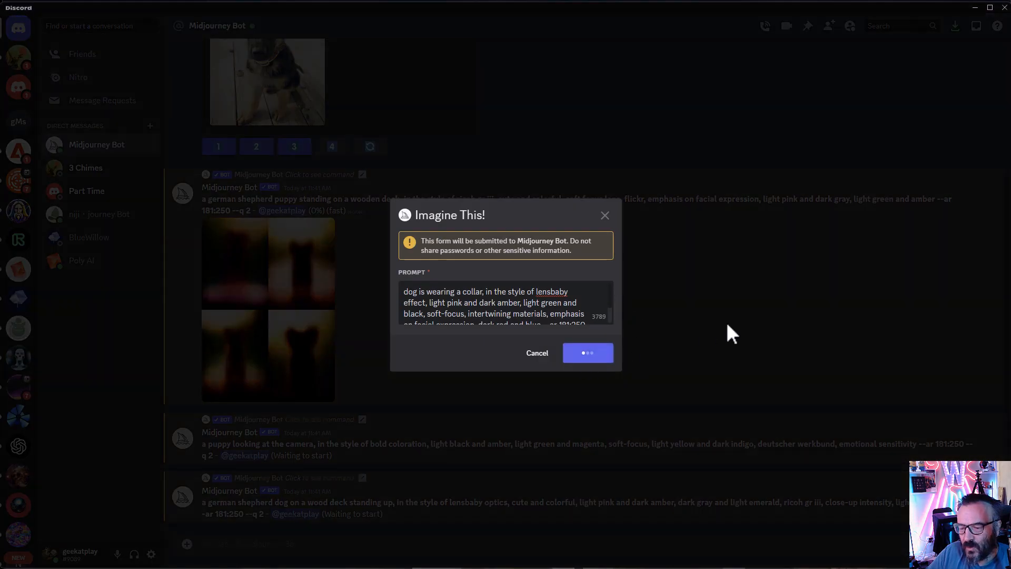
View the enlarged image grid generated from the "german shepherd puppy standing on a wooden deck" prompt.
{"action": "scroll", "coordinate": [380, 194], "scroll_direction": "up", "scroll_amount": 3}
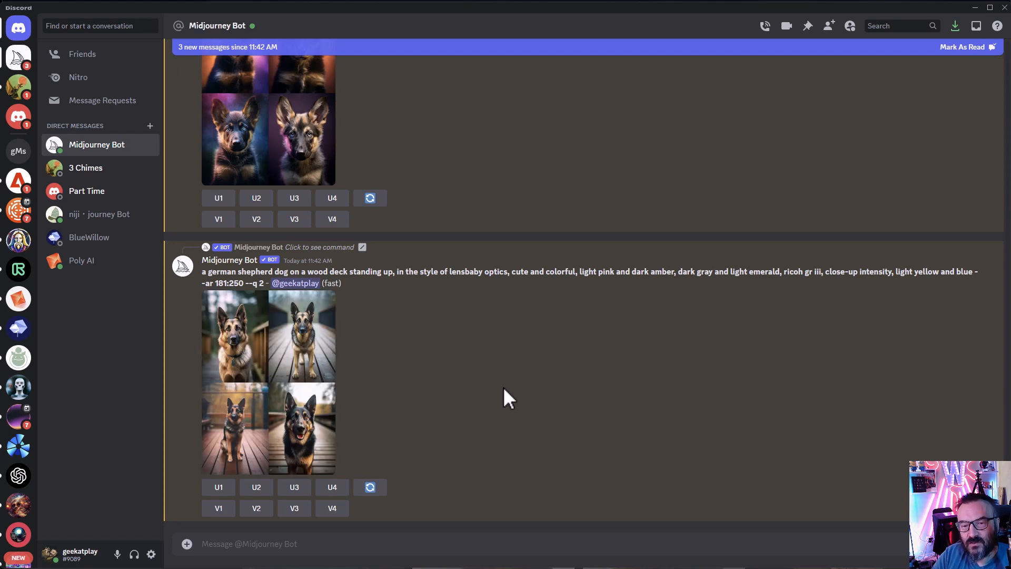
{"action": "scroll", "coordinate": [295, 305], "scroll_direction": "up", "scroll_amount": 10}
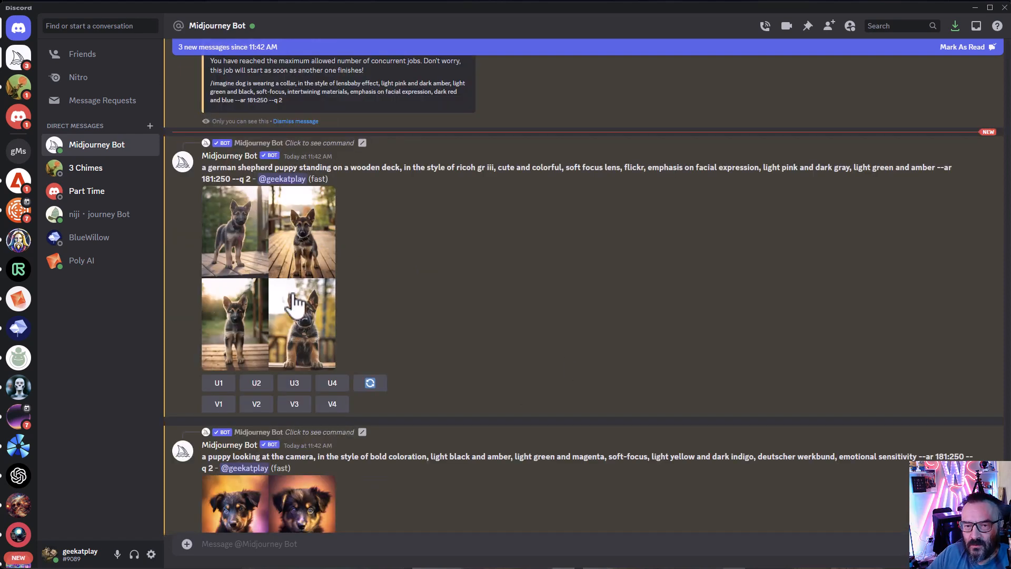
{"action": "left_click", "coordinate": [269, 264]}
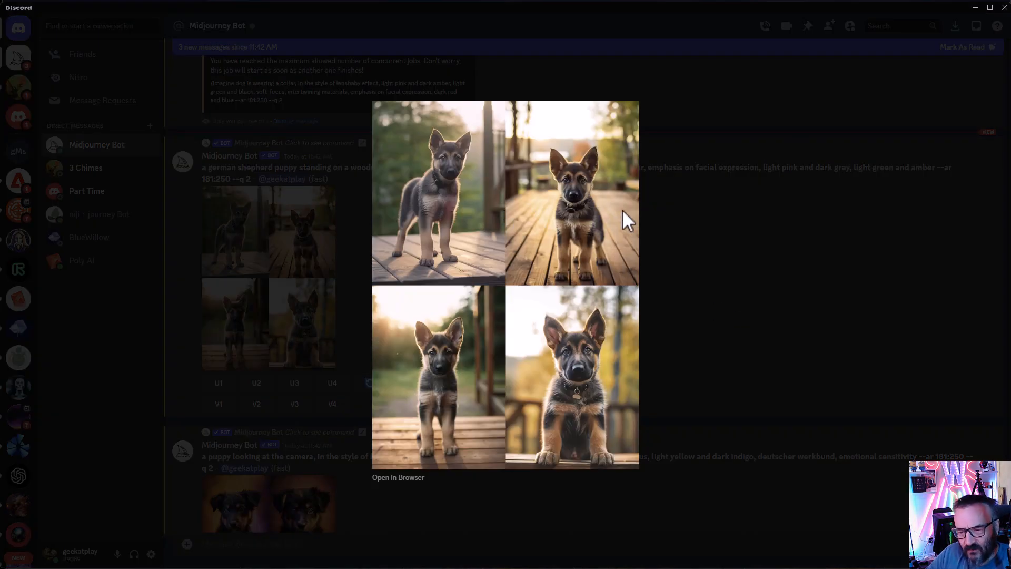
{"action": "left_click", "coordinate": [677, 249]}
View the original puppy photo enlarged in the describe message for comparison.
{"action": "scroll", "coordinate": [372, 246], "scroll_direction": "down", "scroll_amount": 10}
{"action": "scroll", "coordinate": [356, 221], "scroll_direction": "up", "scroll_amount": 2}
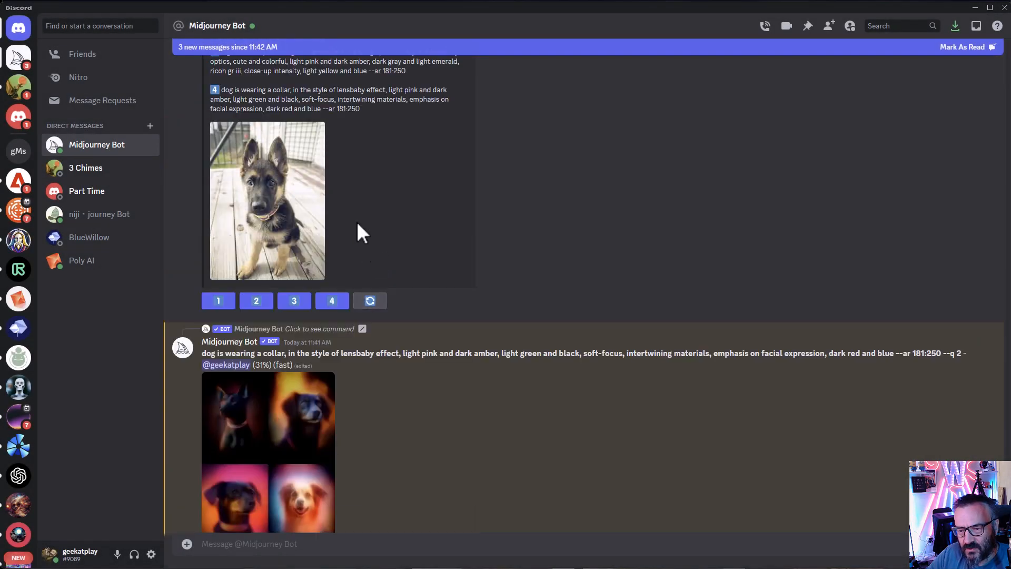
{"action": "left_click", "coordinate": [268, 203]}
{"action": "left_click", "coordinate": [257, 197]}
{"action": "left_click", "coordinate": [217, 172]}
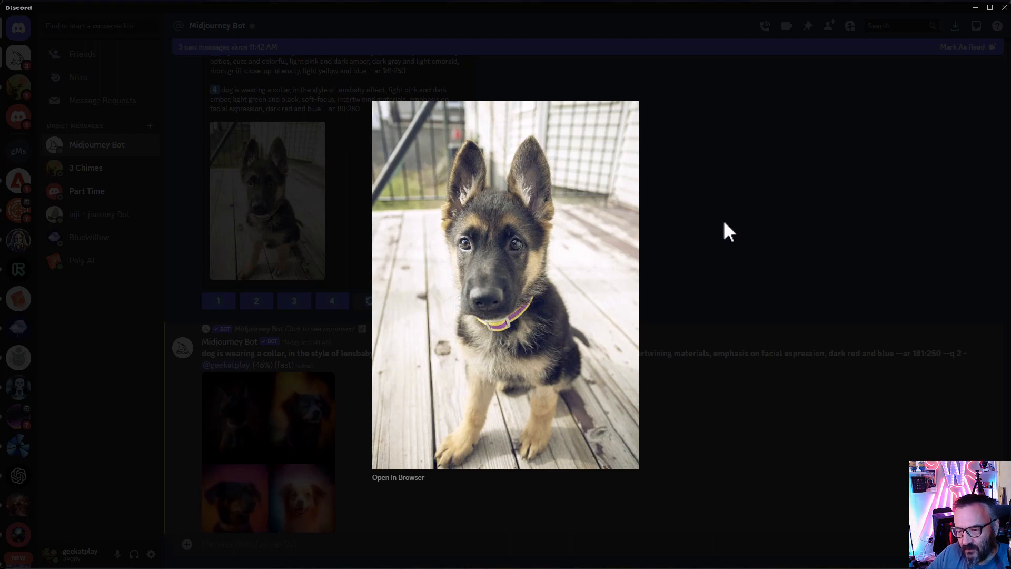
{"action": "left_click", "coordinate": [767, 224]}
Reopen the first prompt's puppy grid at full size and compare it with the original photo.
{"action": "scroll", "coordinate": [451, 240], "scroll_direction": "down", "scroll_amount": 4}
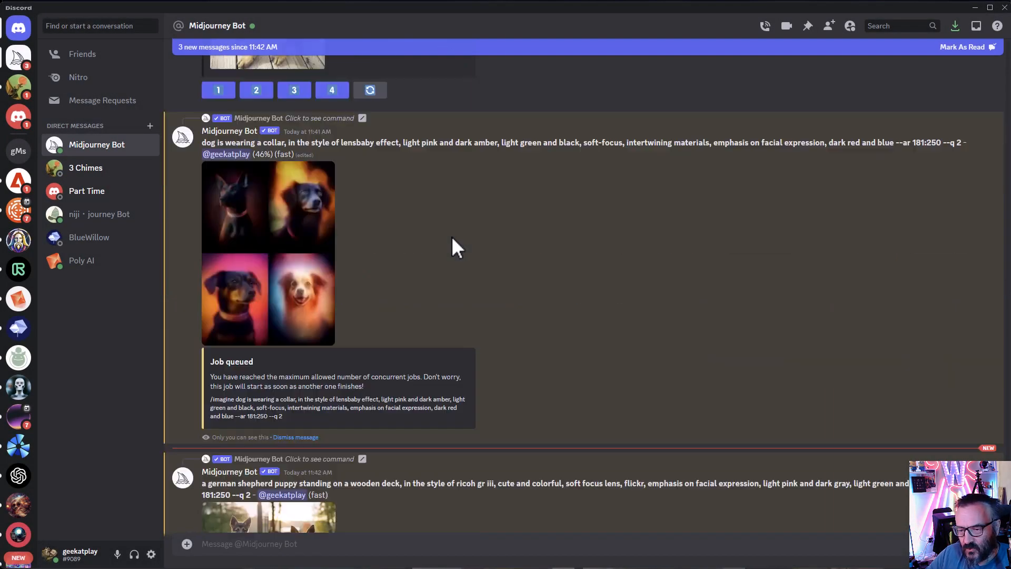
{"action": "scroll", "coordinate": [451, 240], "scroll_direction": "down", "scroll_amount": 6}
{"action": "left_click", "coordinate": [303, 263]}
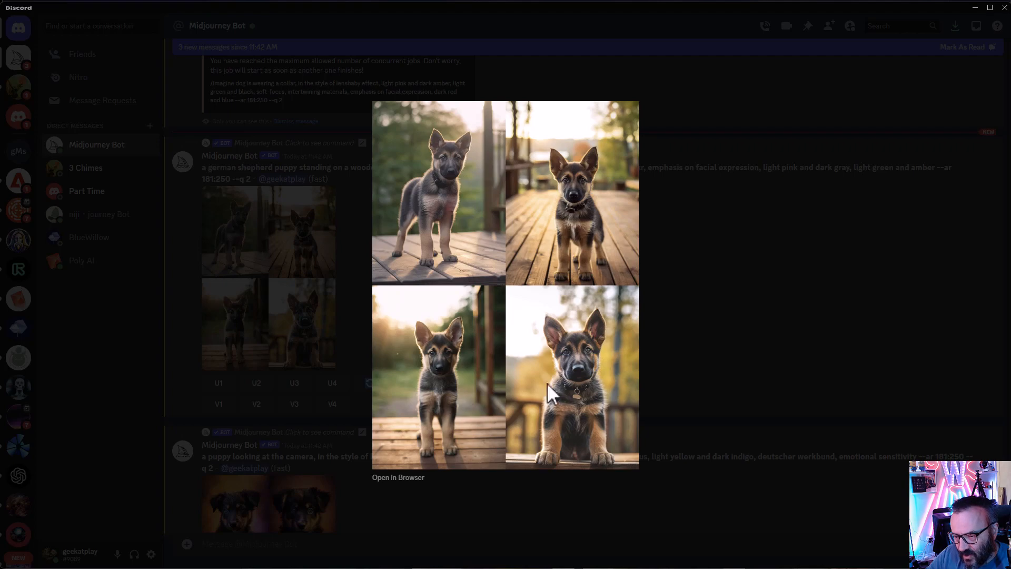
{"action": "left_click", "coordinate": [754, 280]}
Examine the enlarged image grid generated from the "a puppy looking at the camera" prompt against its description.
{"action": "scroll", "coordinate": [296, 272], "scroll_direction": "down", "scroll_amount": 5}
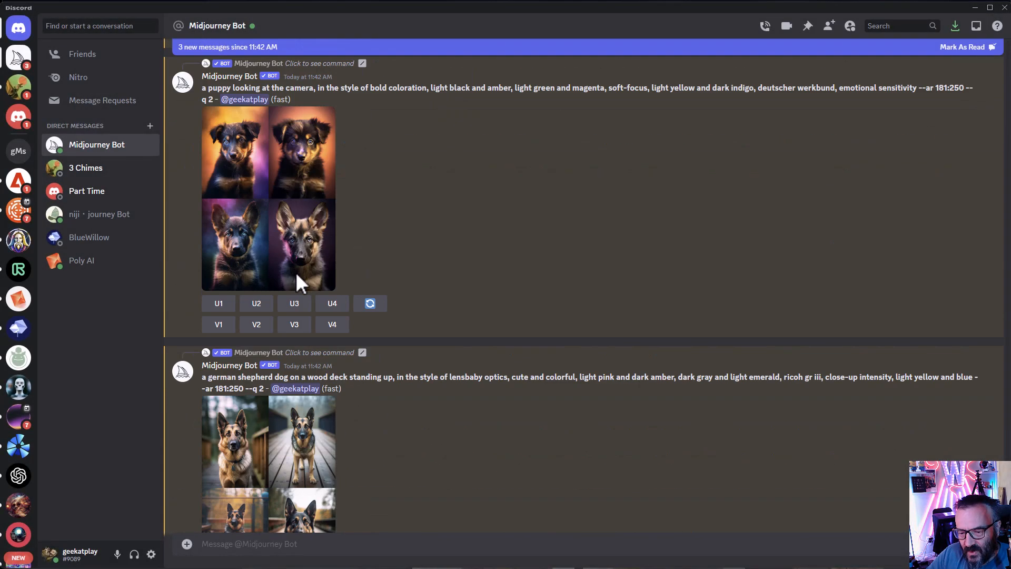
{"action": "left_click", "coordinate": [278, 225]}
{"action": "left_click", "coordinate": [795, 271]}
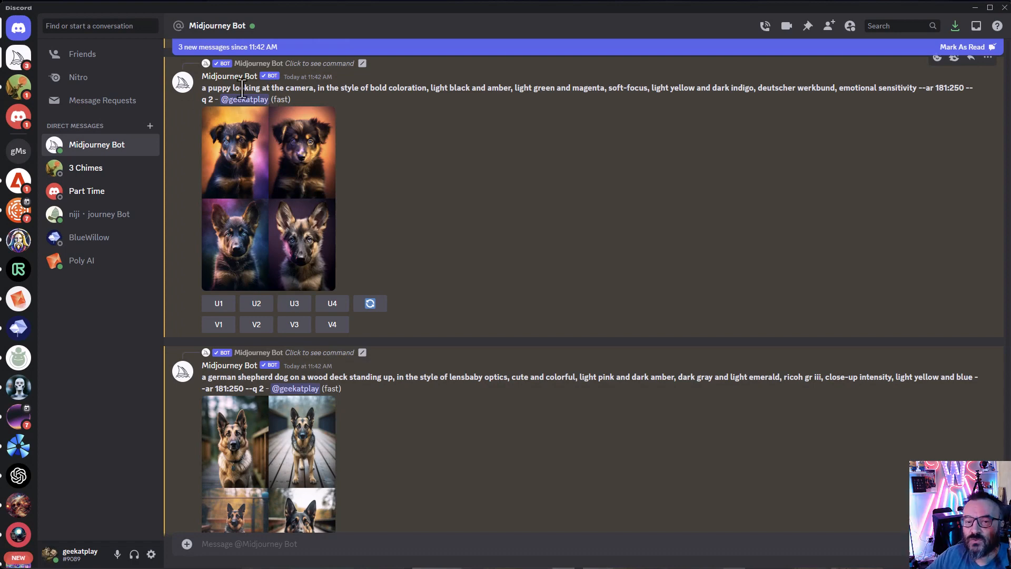
{"action": "left_click", "coordinate": [316, 192]}
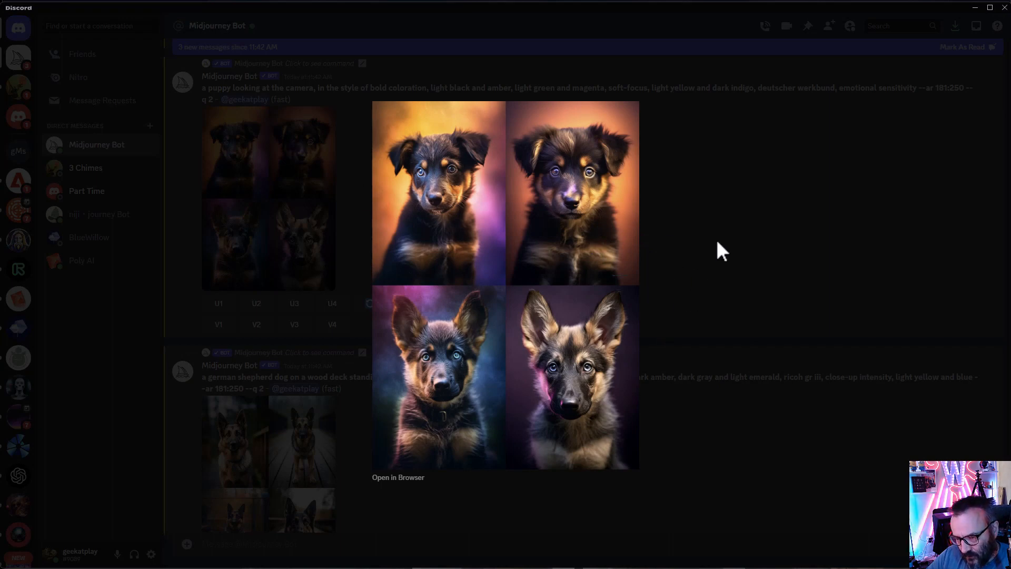
{"action": "left_click", "coordinate": [729, 203]}
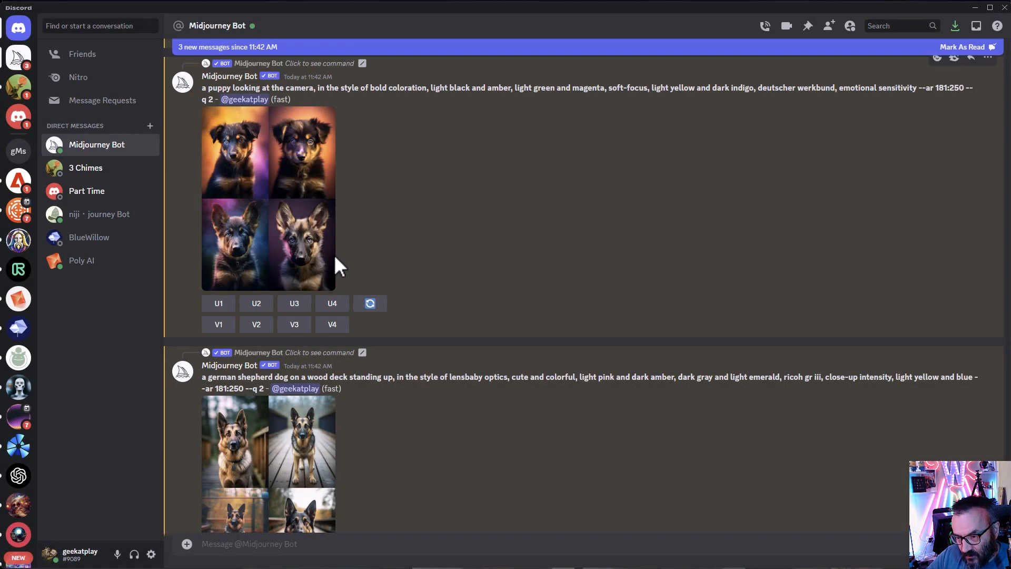
View the enlarged image grids for the "german shepherd dog on a wood deck" and "dog is wearing a collar" prompts.
{"action": "scroll", "coordinate": [334, 255], "scroll_direction": "down", "scroll_amount": 2}
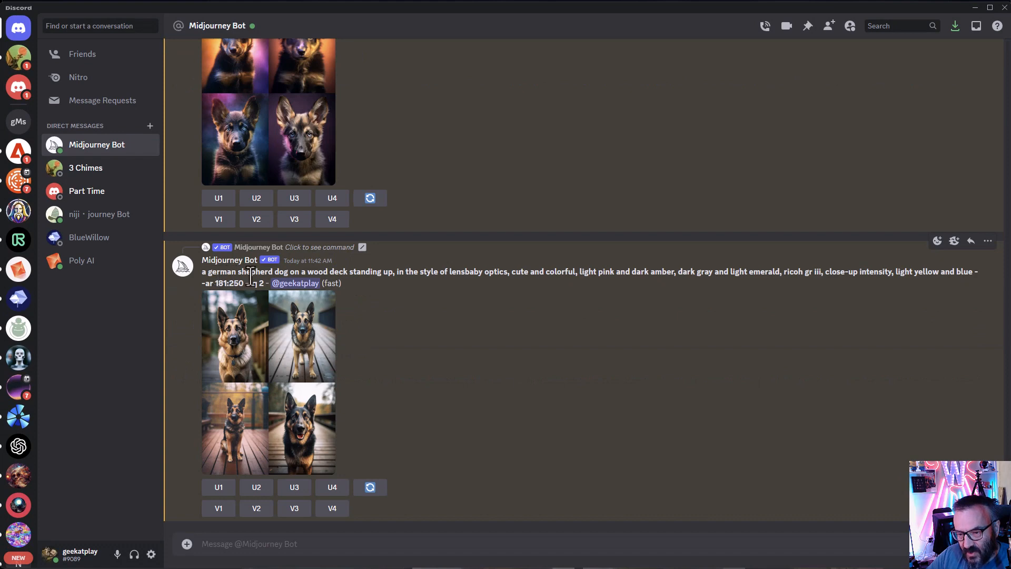
{"action": "scroll", "coordinate": [395, 266], "scroll_direction": "up", "scroll_amount": 3}
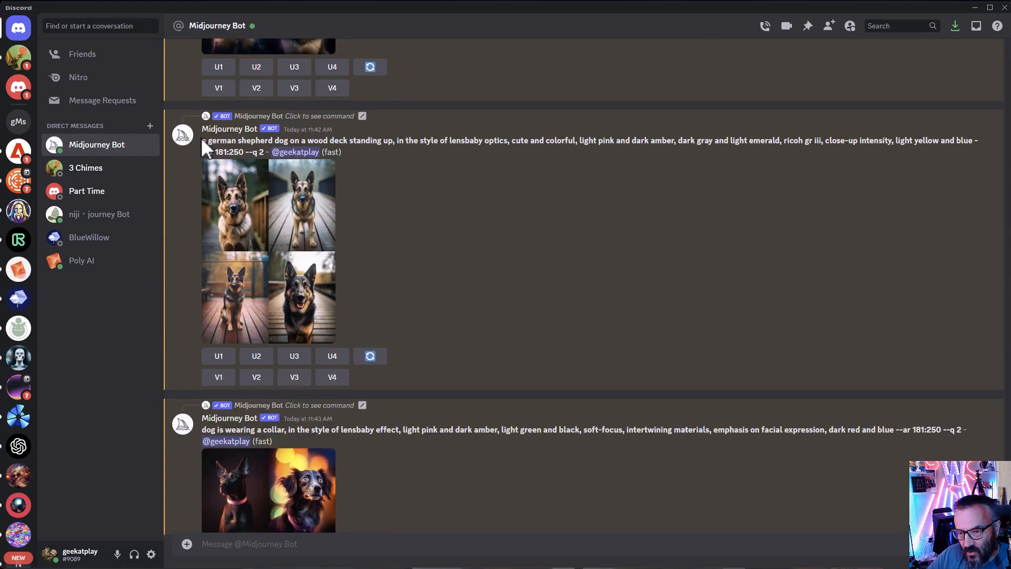
{"action": "left_click", "coordinate": [318, 229]}
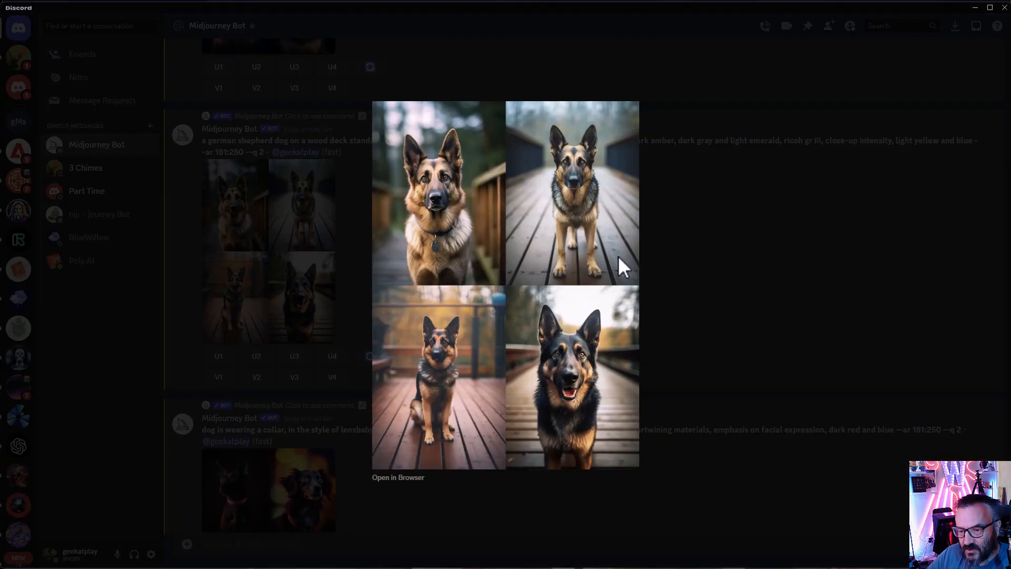
{"action": "left_click", "coordinate": [674, 280]}
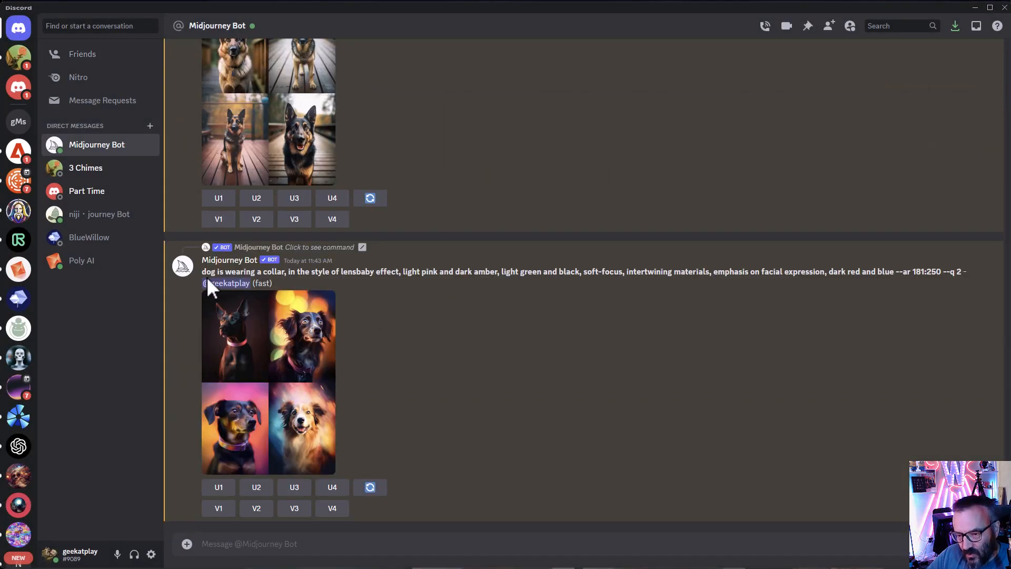
{"action": "left_click", "coordinate": [285, 363]}
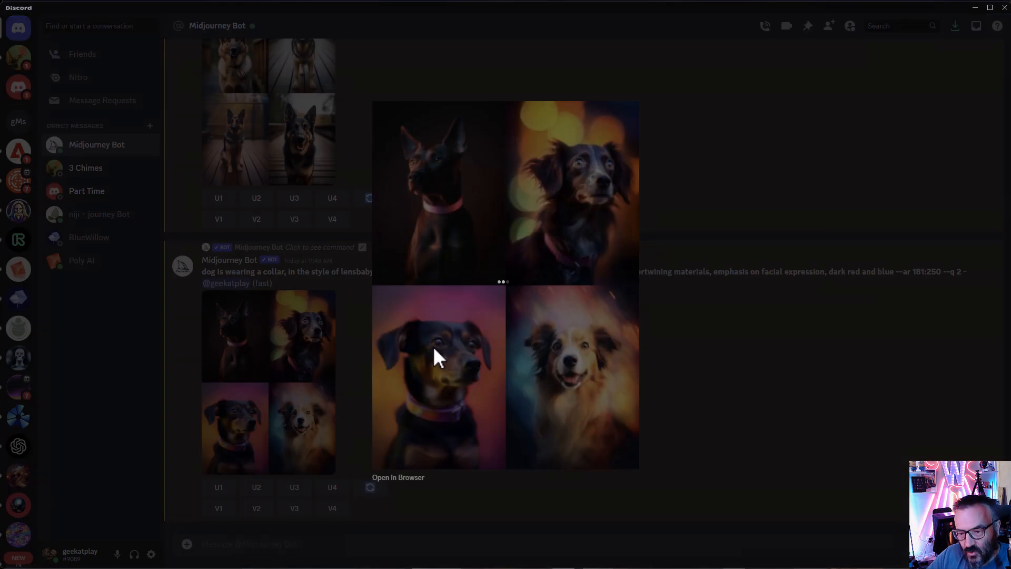
{"action": "left_click", "coordinate": [797, 347]}
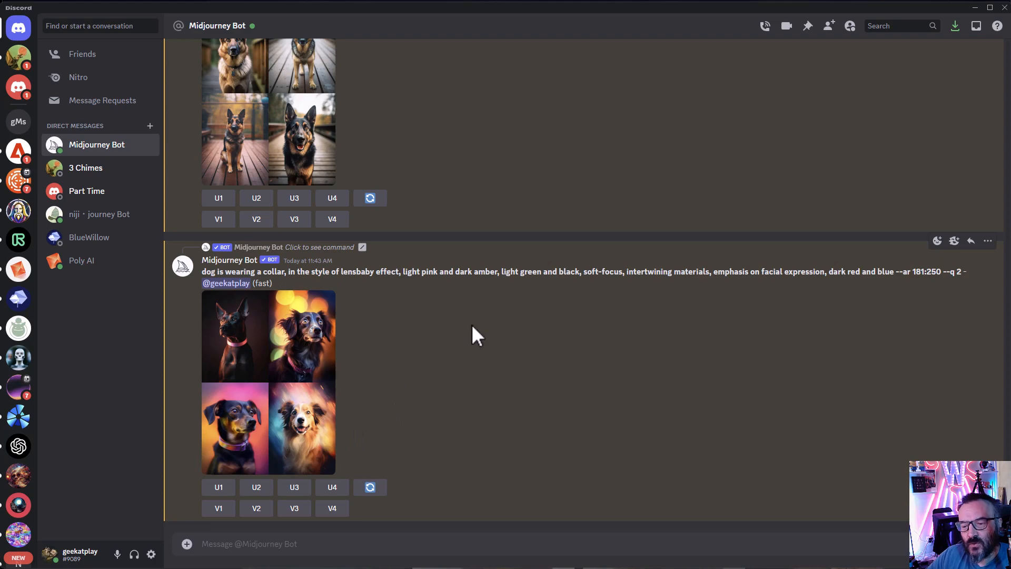
Submit the first suggested puppy prompt from the describe message with "wearing wings," inserted after "a german shepherd puppy,".
{"action": "scroll", "coordinate": [477, 363], "scroll_direction": "up", "scroll_amount": 6}
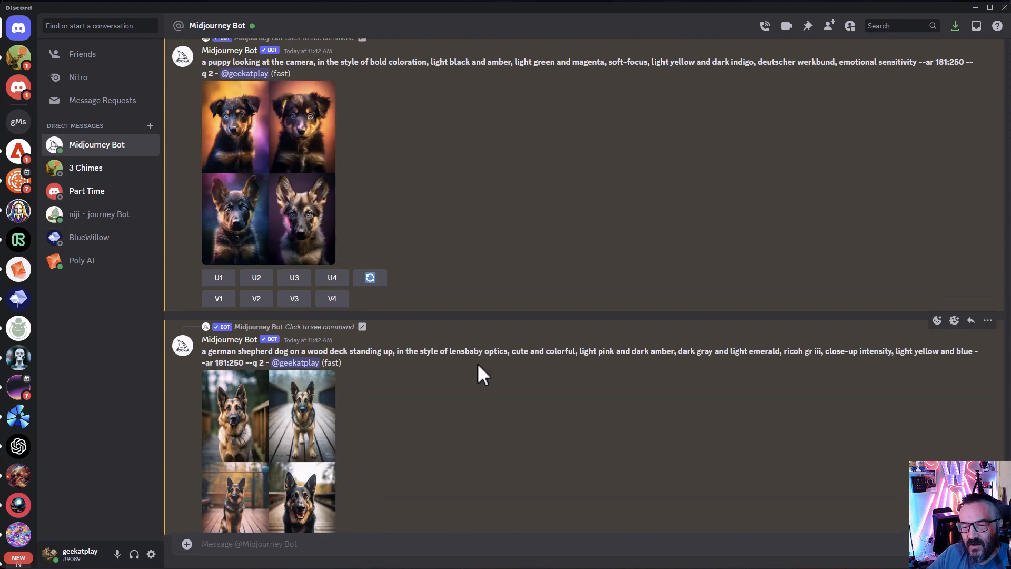
{"action": "scroll", "coordinate": [477, 363], "scroll_direction": "up", "scroll_amount": 6}
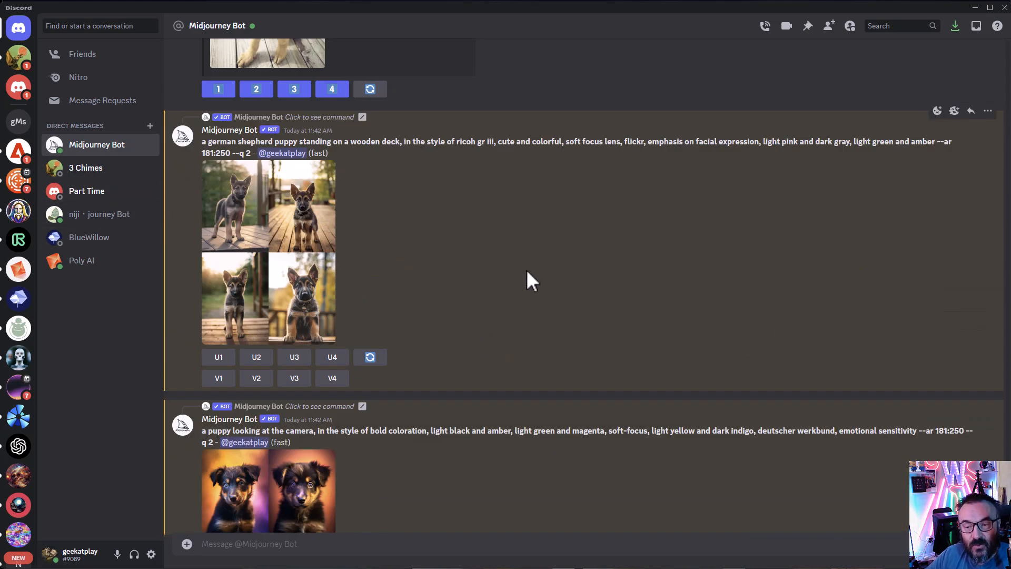
{"action": "scroll", "coordinate": [485, 209], "scroll_direction": "up", "scroll_amount": 4}
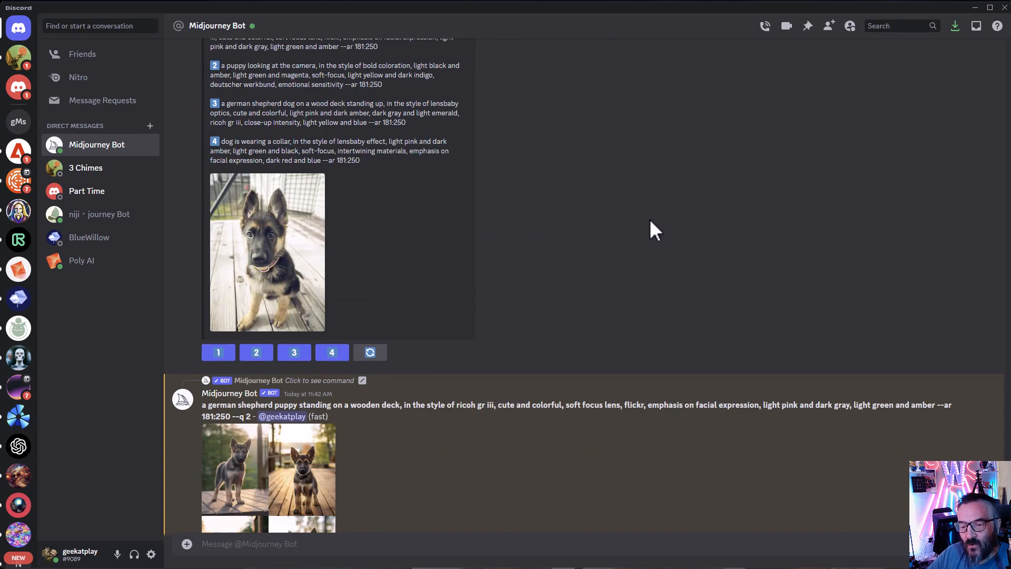
{"action": "left_click", "coordinate": [216, 354]}
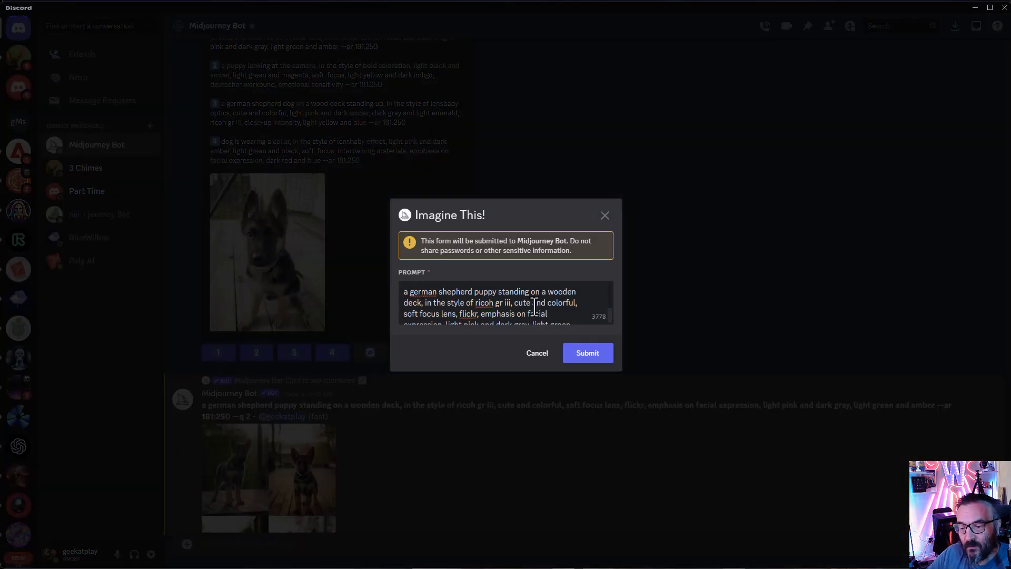
{"action": "left_click", "coordinate": [498, 291]}
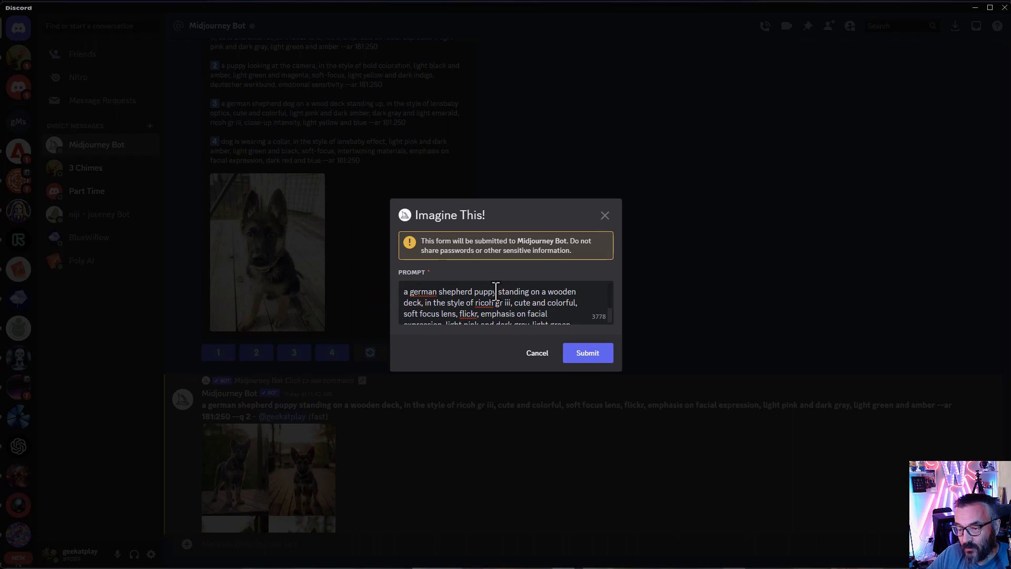
{"action": "type", "text": ", wearing "}
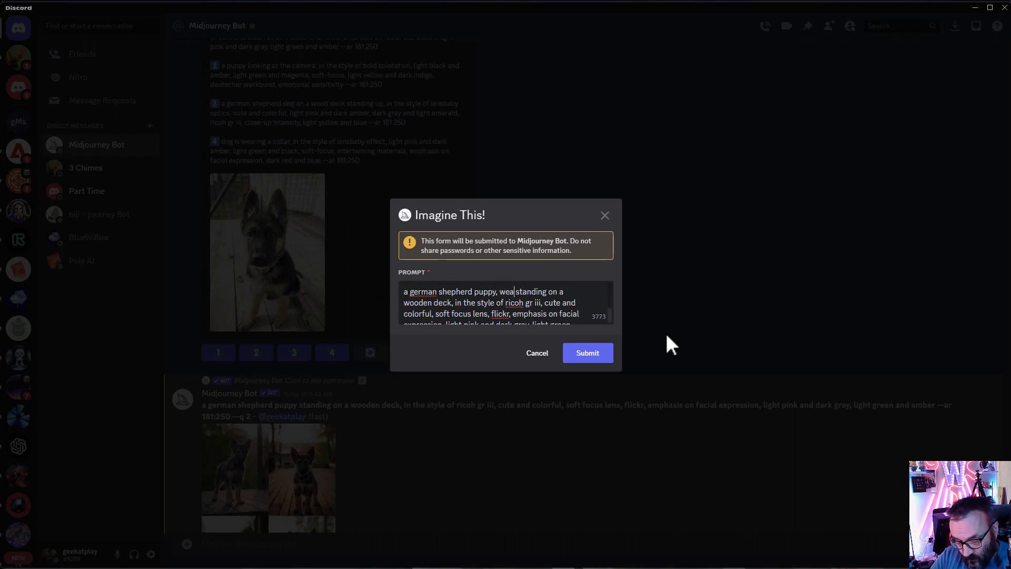
{"action": "type", "text": "wings"}
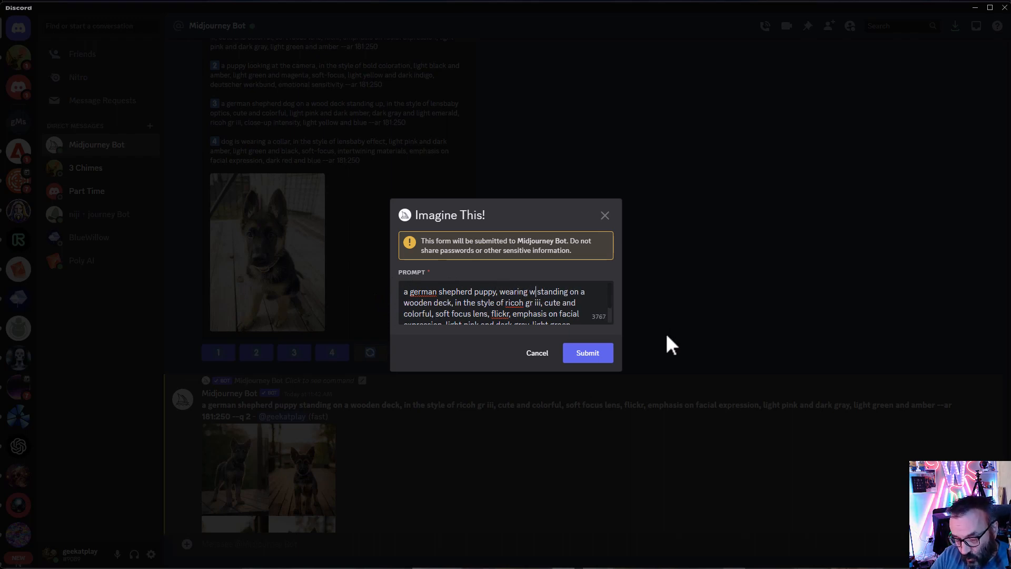
{"action": "type", "text": ","}
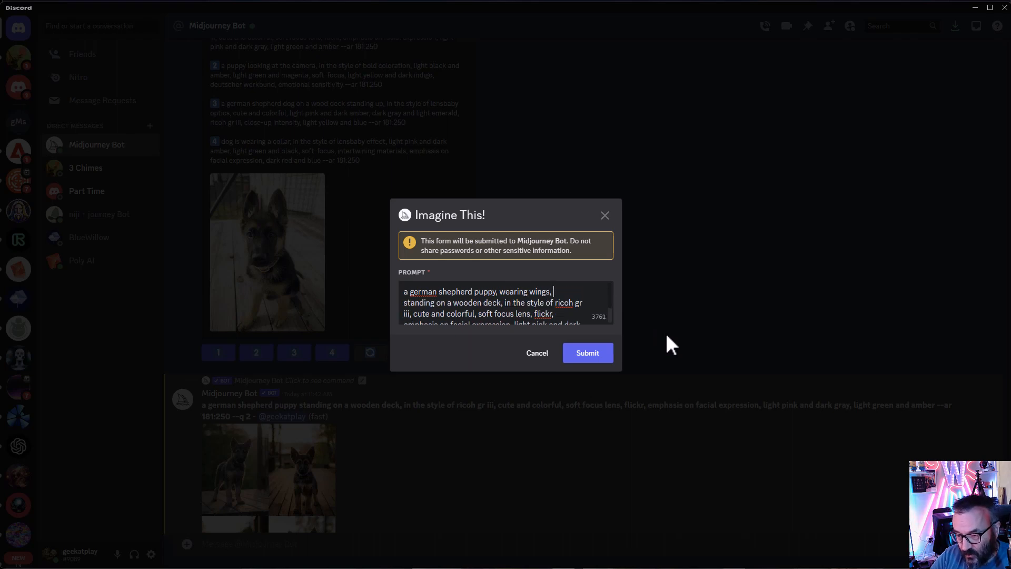
{"action": "left_click", "coordinate": [601, 354]}
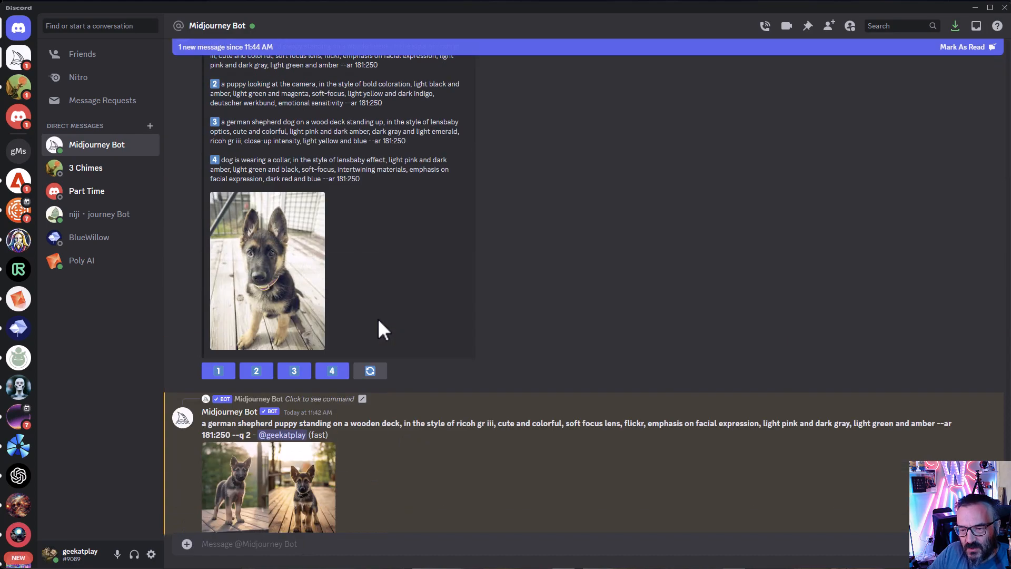
Copy the image link of the original puppy photo in the describe message.
{"action": "scroll", "coordinate": [443, 251], "scroll_direction": "up", "scroll_amount": 4}
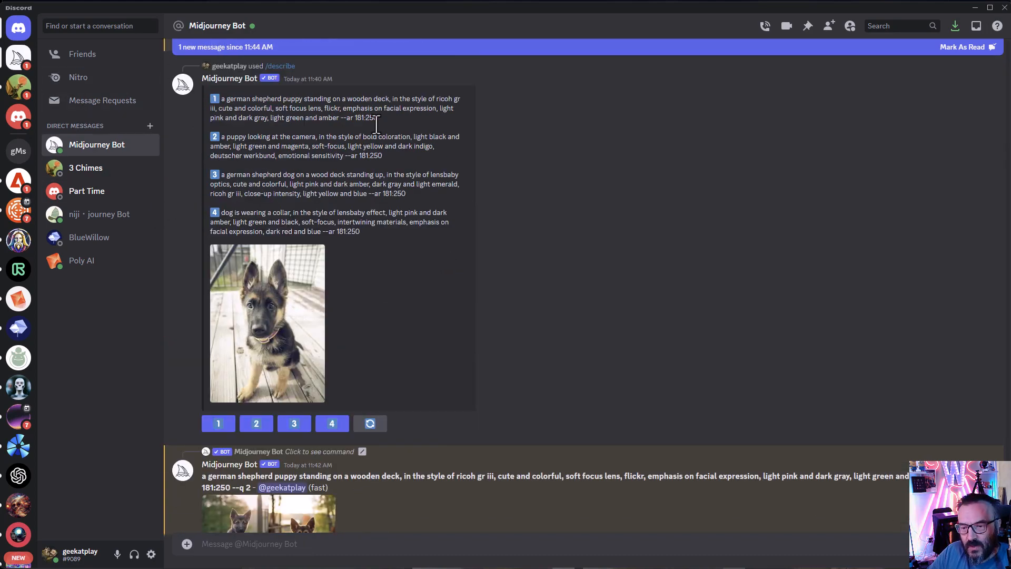
{"action": "left_click", "coordinate": [267, 316]}
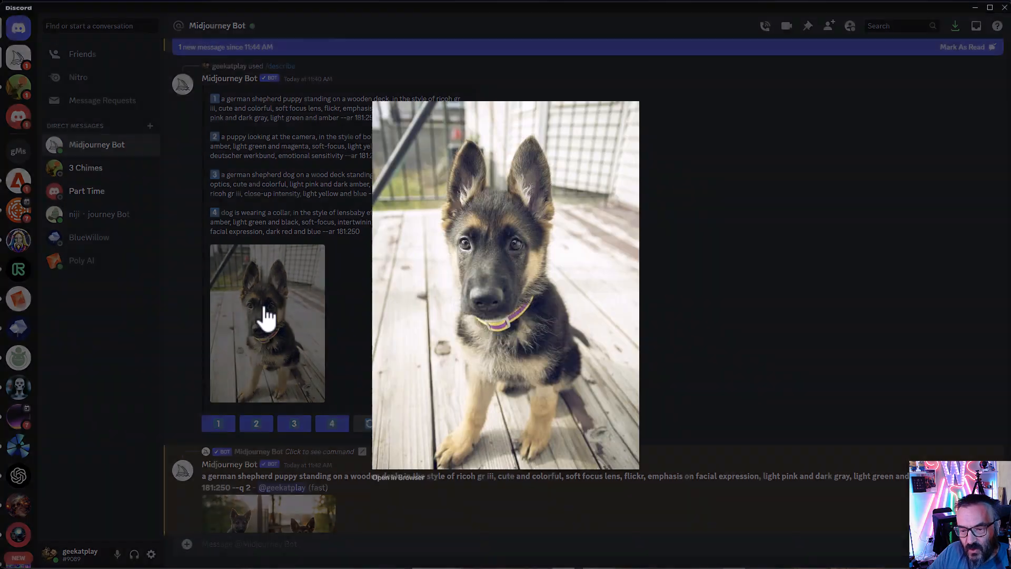
{"action": "right_click", "coordinate": [492, 238]}
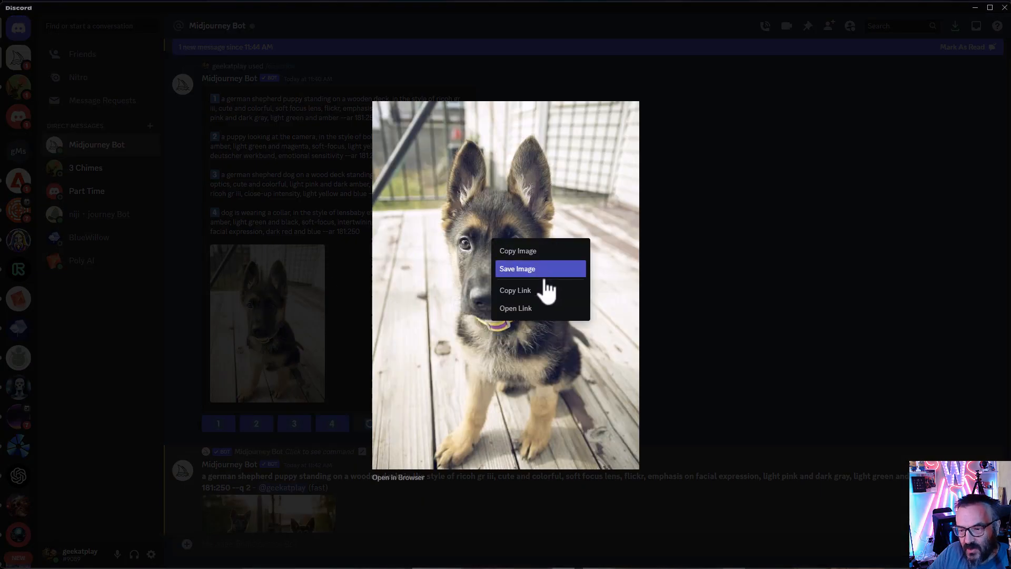
{"action": "left_click", "coordinate": [519, 292]}
{"action": "left_click", "coordinate": [757, 294]}
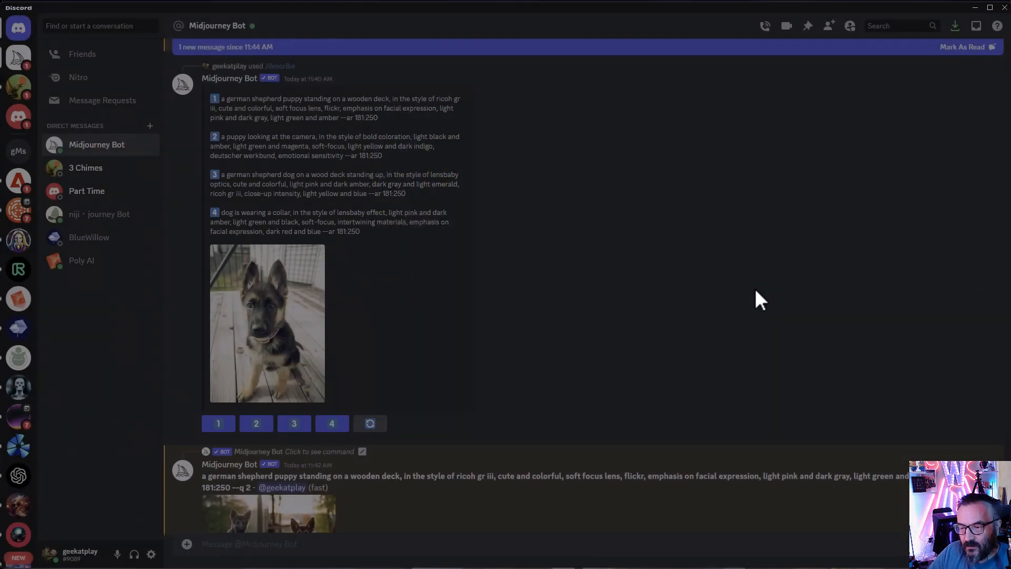
Submit the first suggested puppy prompt with the copied photo link placed in front and "--iw 1.5" added at the end.
{"action": "left_click", "coordinate": [232, 428]}
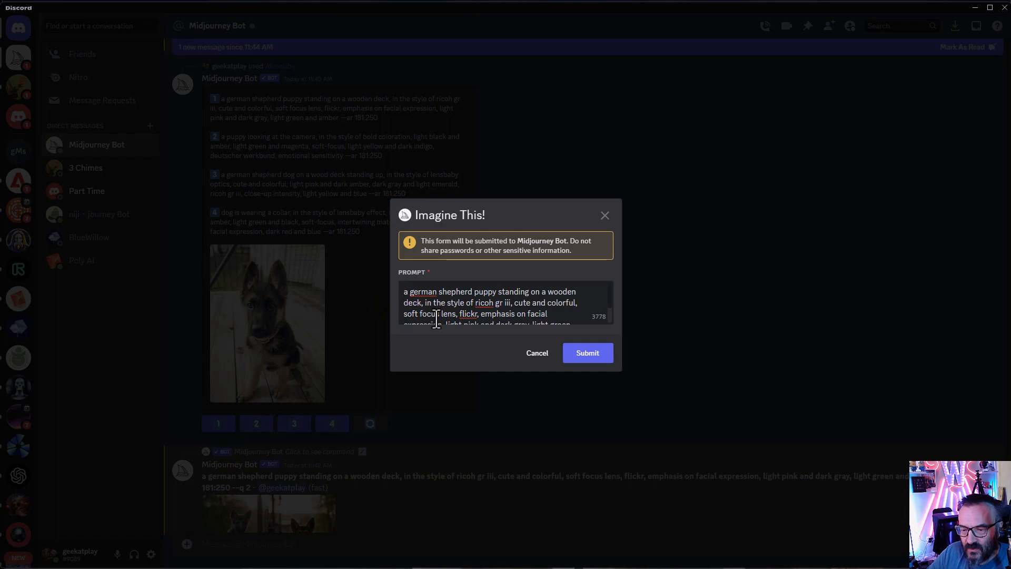
{"action": "key", "text": "ctrl+v"}
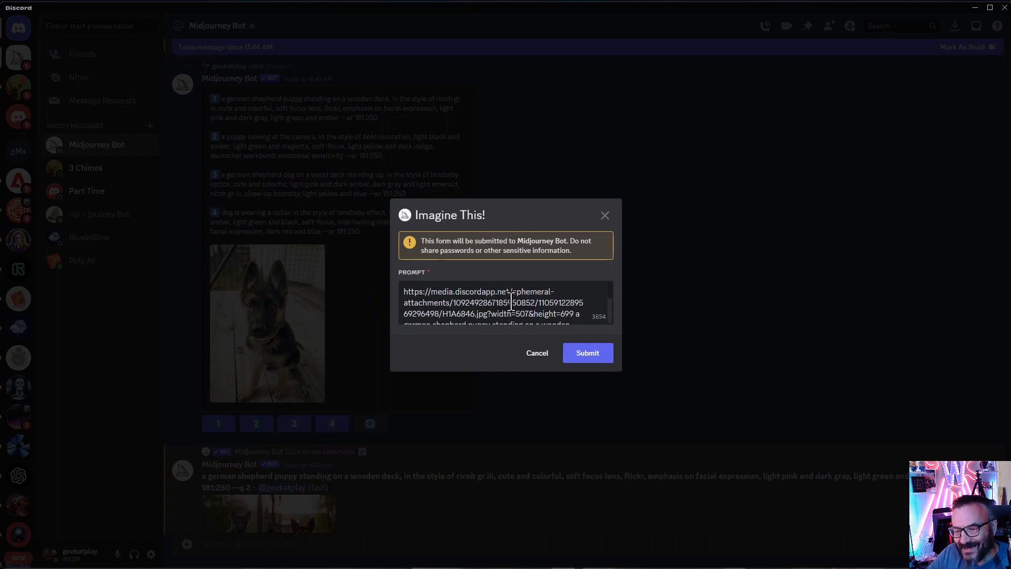
{"action": "scroll", "coordinate": [511, 304], "scroll_direction": "down", "scroll_amount": 3}
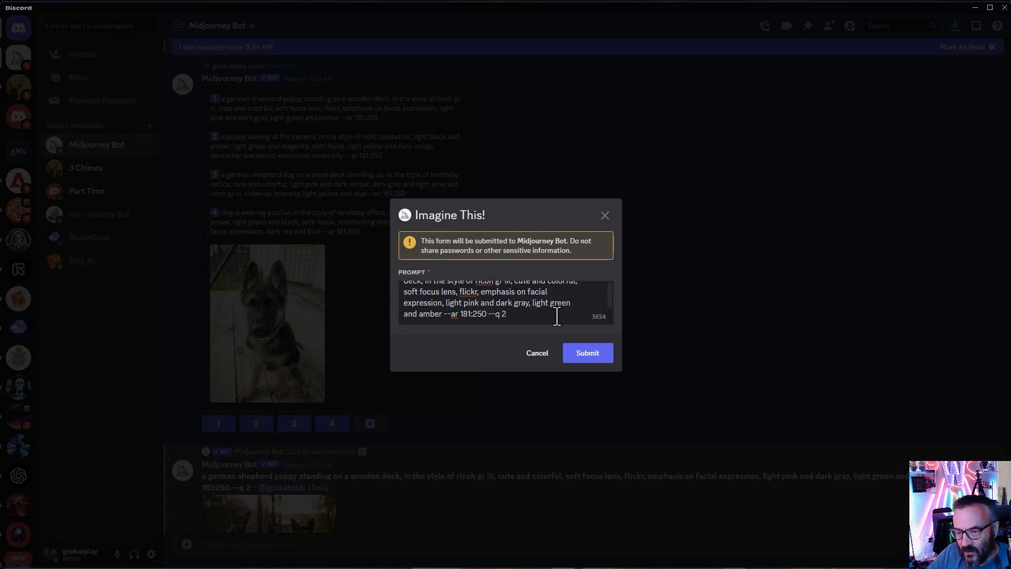
{"action": "type", "text": "--iw"}
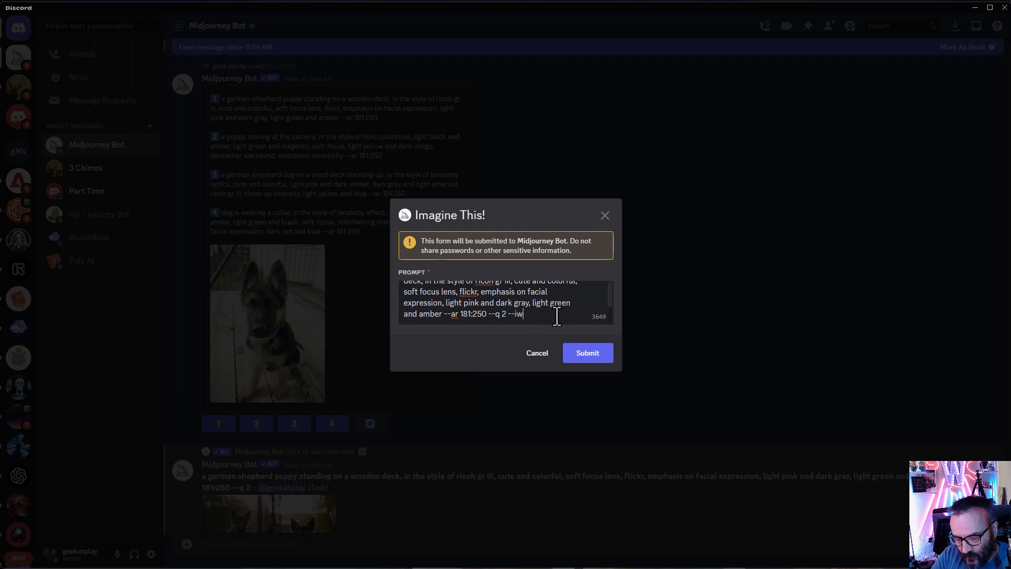
{"action": "type", "text": " 1"}
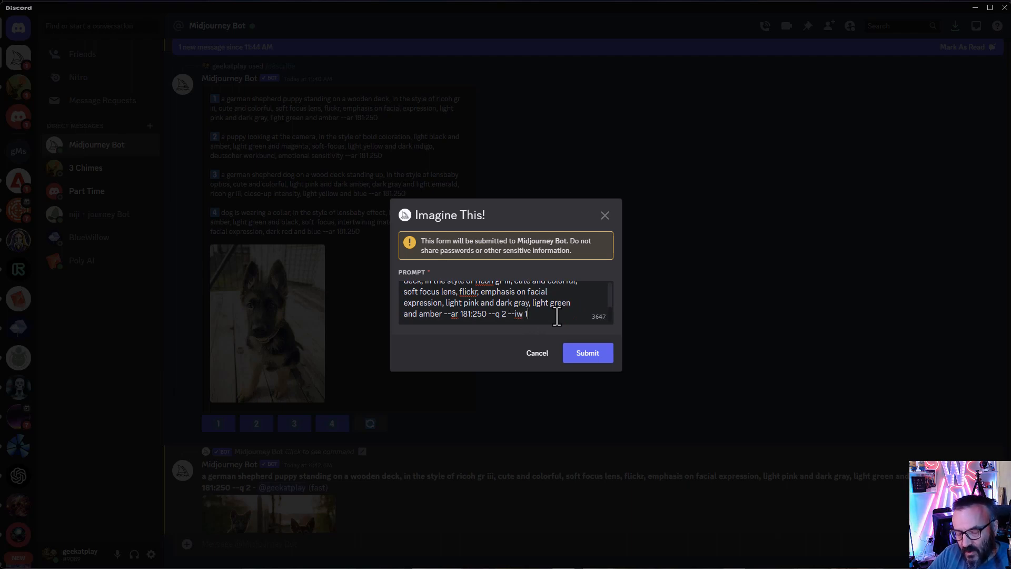
{"action": "type", "text": ".5"}
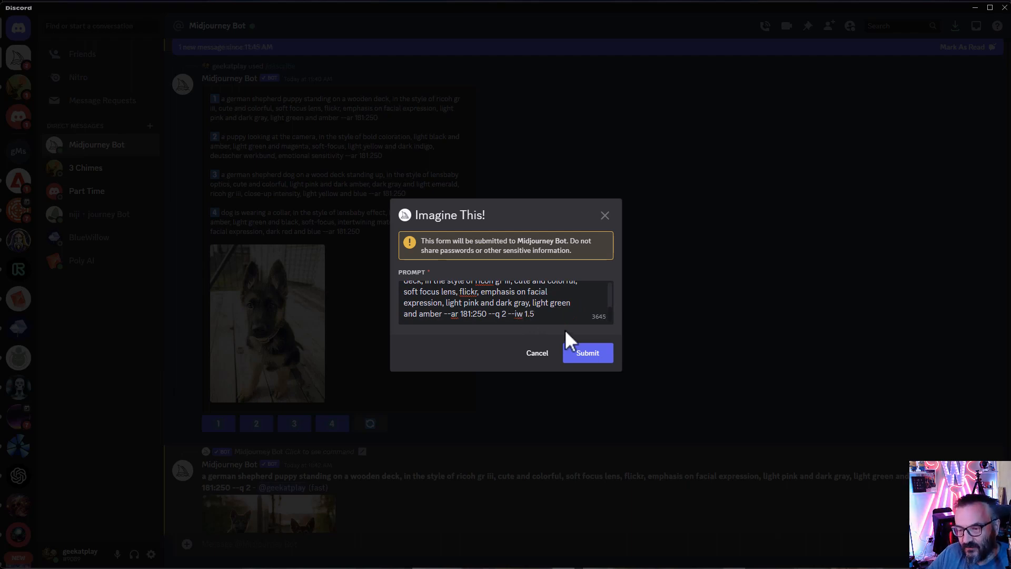
{"action": "left_click", "coordinate": [604, 358]}
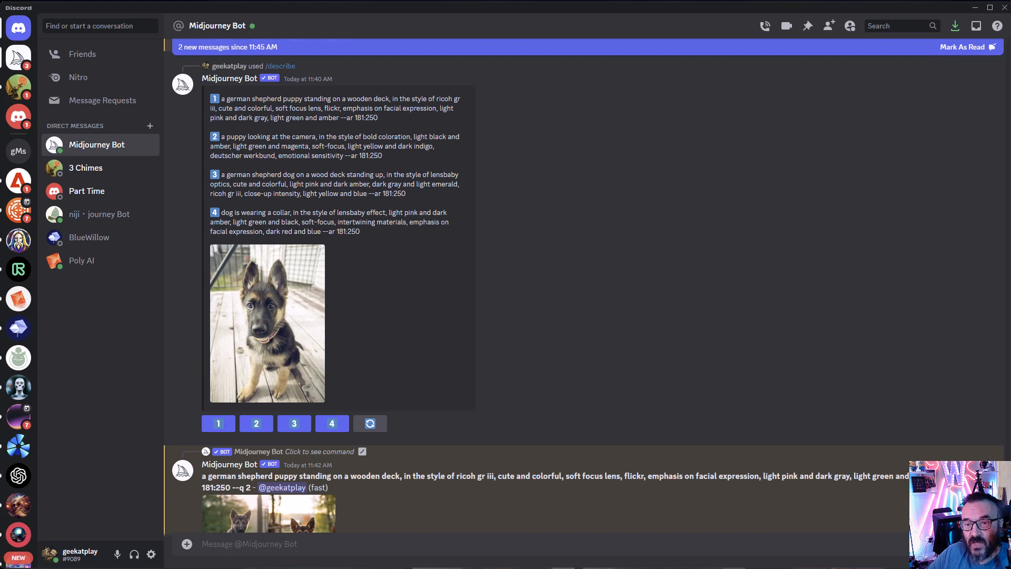
View the "wearing wings" puppy grid and the enlarged grid generated with the photo link and --iw 1.5.
{"action": "scroll", "coordinate": [284, 416], "scroll_direction": "down", "scroll_amount": 15}
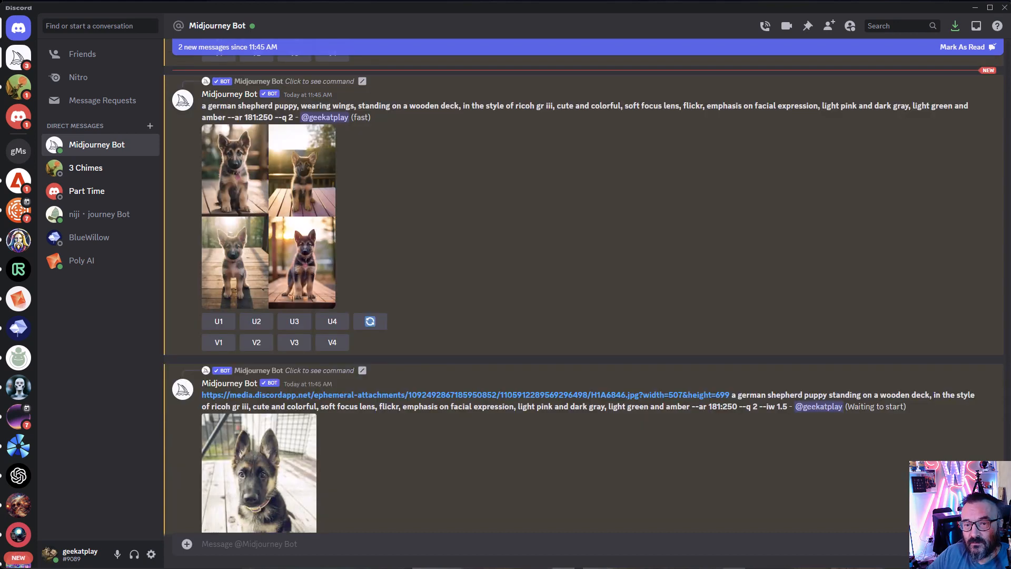
{"action": "left_click", "coordinate": [281, 217]}
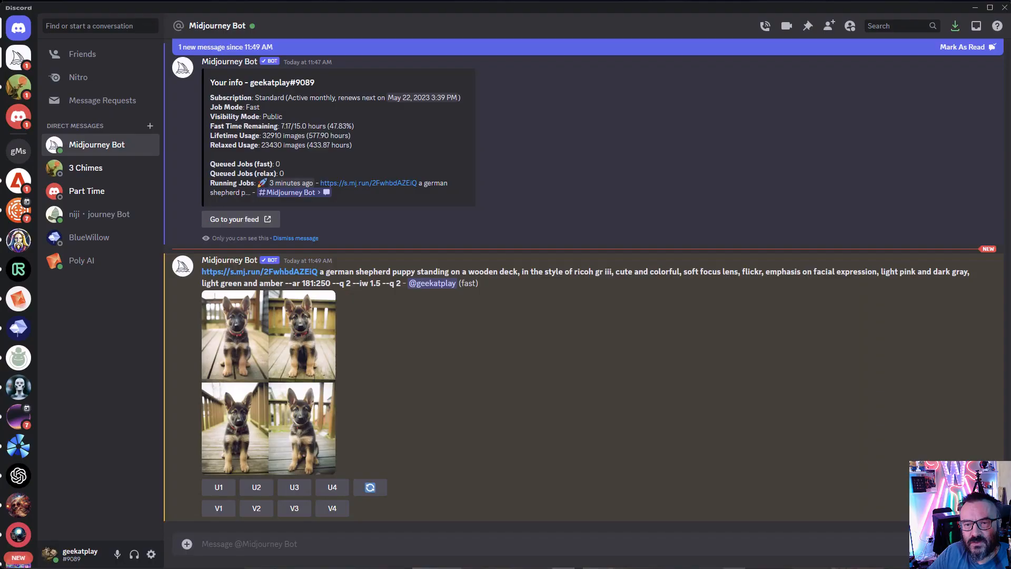
{"action": "left_click", "coordinate": [298, 372]}
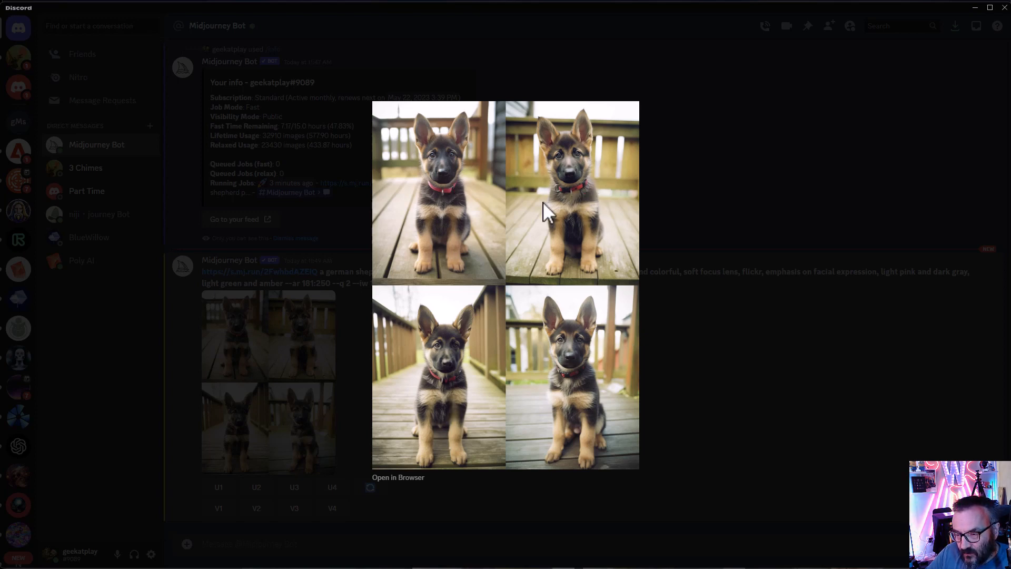
{"action": "left_click", "coordinate": [726, 371]}
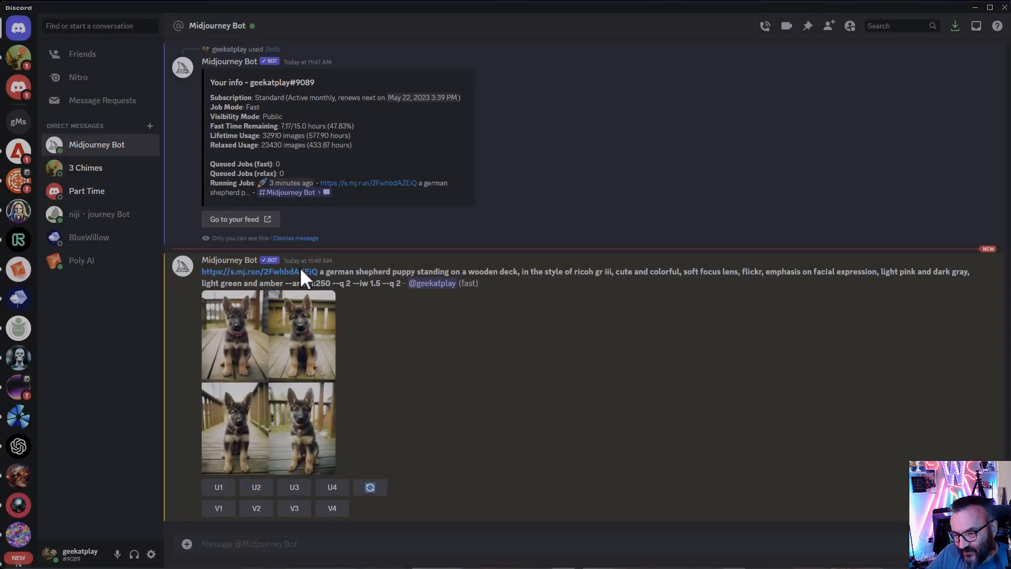
Compare the enlarged original puppy photo with the enlarged grid generated at --iw 1.5.
{"action": "scroll", "coordinate": [300, 268], "scroll_direction": "up", "scroll_amount": 9}
{"action": "scroll", "coordinate": [301, 269], "scroll_direction": "down", "scroll_amount": 3}
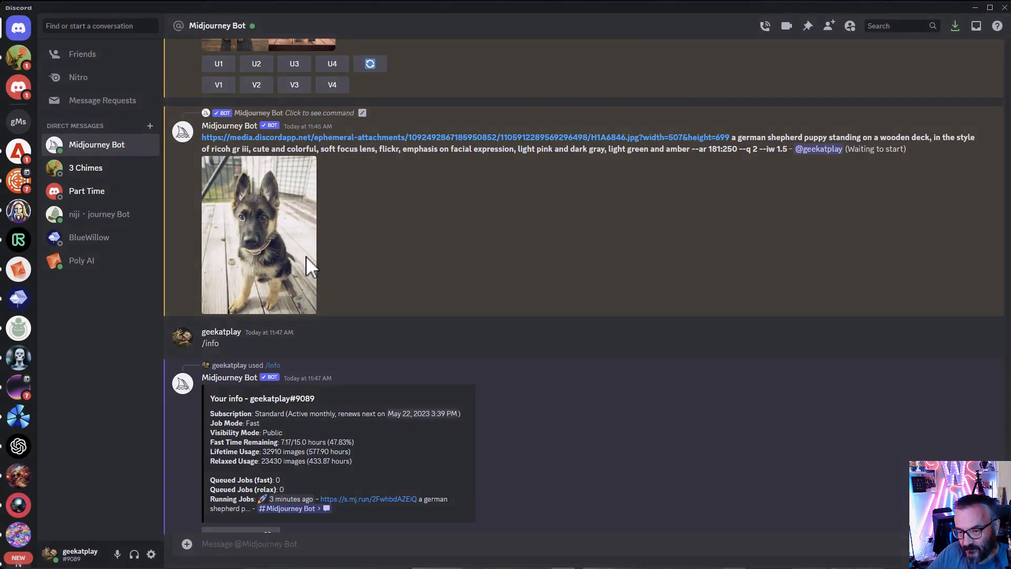
{"action": "left_click", "coordinate": [306, 258]}
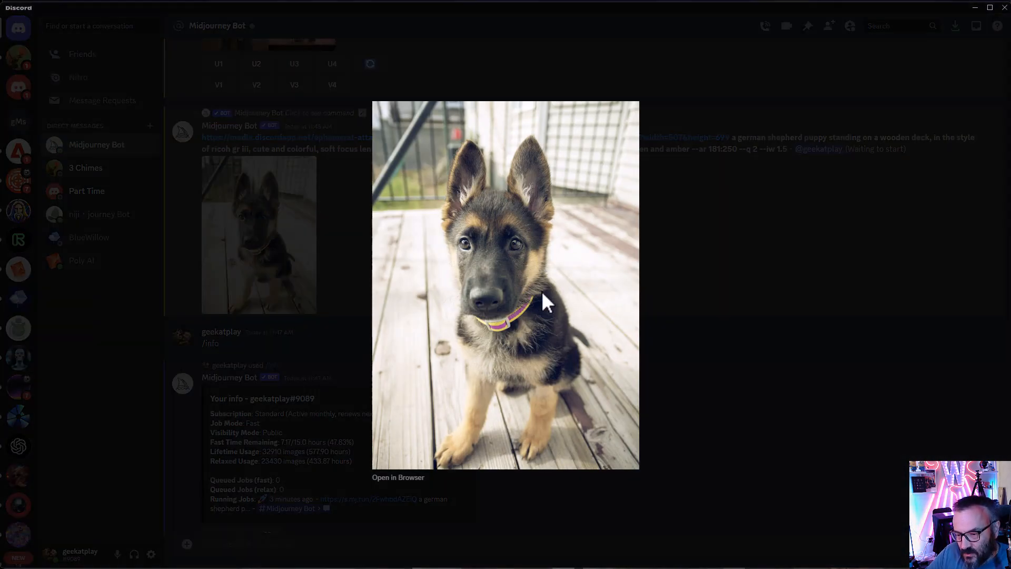
{"action": "left_click", "coordinate": [723, 252]}
{"action": "scroll", "coordinate": [365, 320], "scroll_direction": "down", "scroll_amount": 6}
{"action": "left_click", "coordinate": [284, 377]}
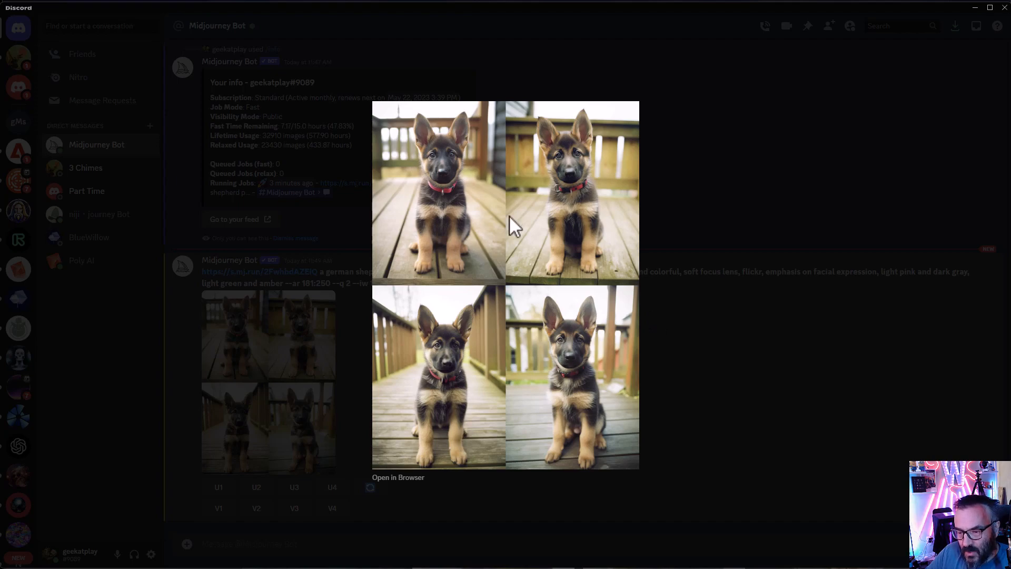
{"action": "left_click", "coordinate": [691, 170]}
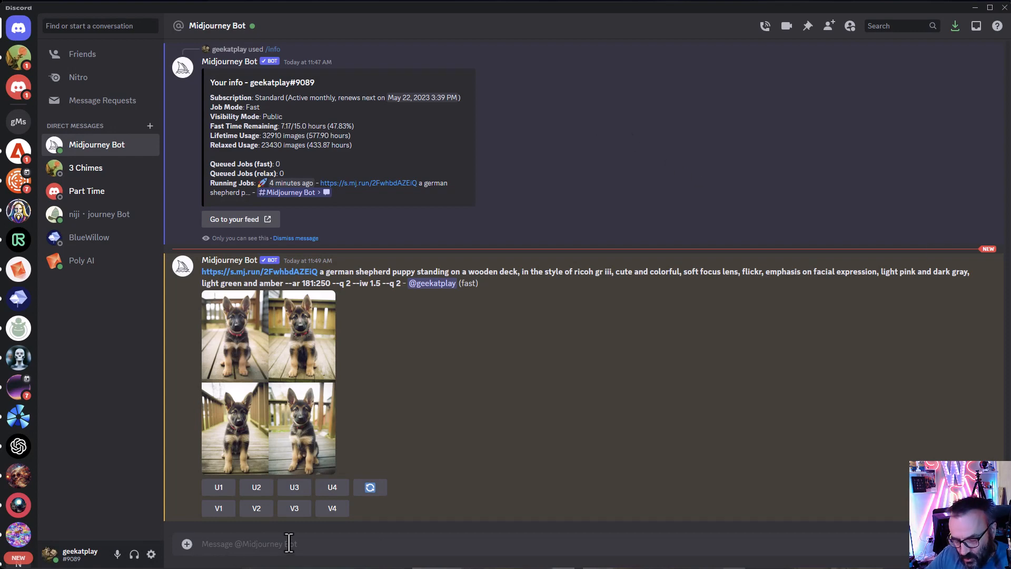
Run /describe on the woman's portrait photo _H1A7595.jpg.
{"action": "type", "text": "/d"}
{"action": "key", "text": "Return"}
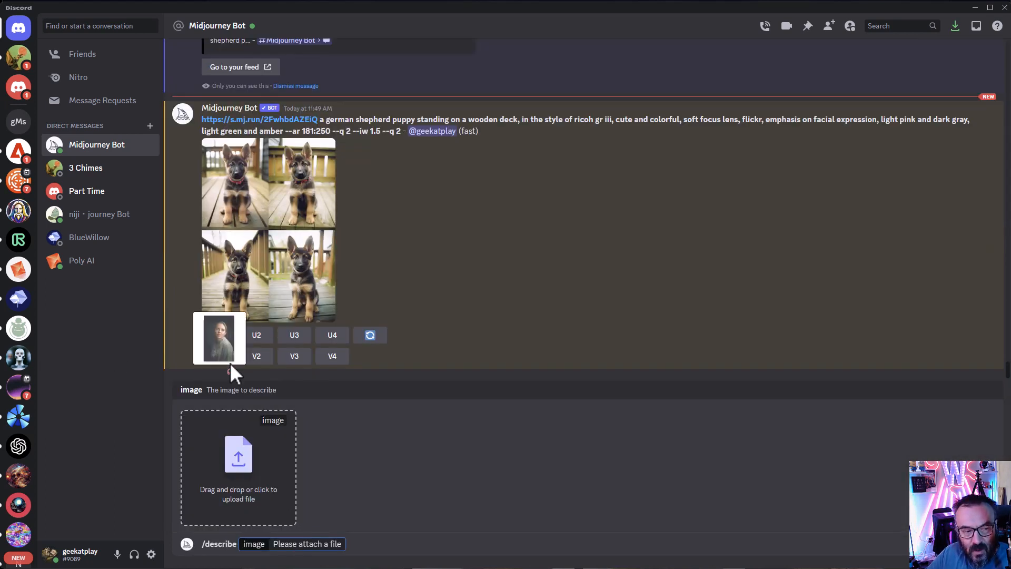
{"action": "left_click_drag", "start_coordinate": [230, 362], "coordinate": [250, 469]}
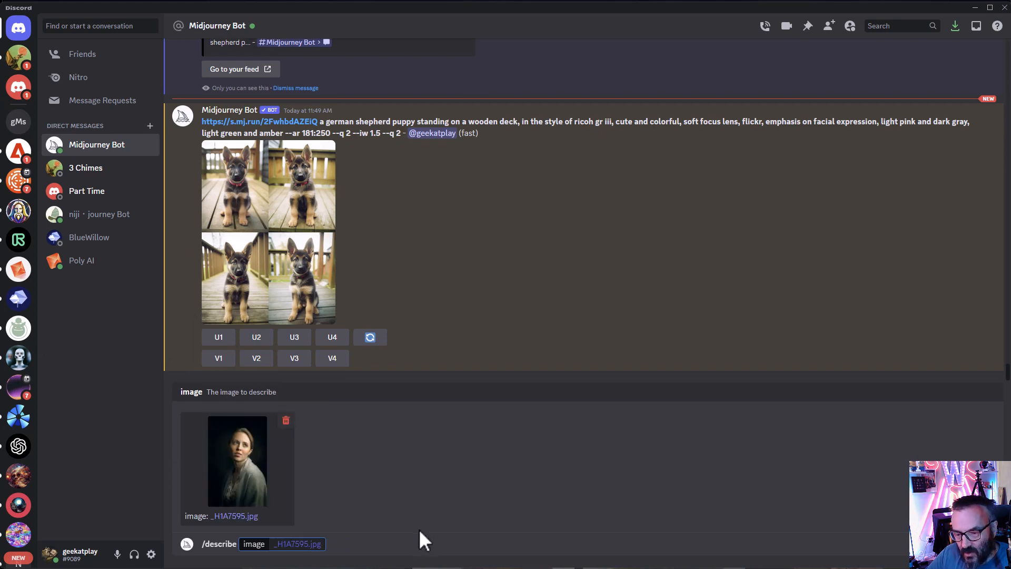
{"action": "key", "text": "Return"}
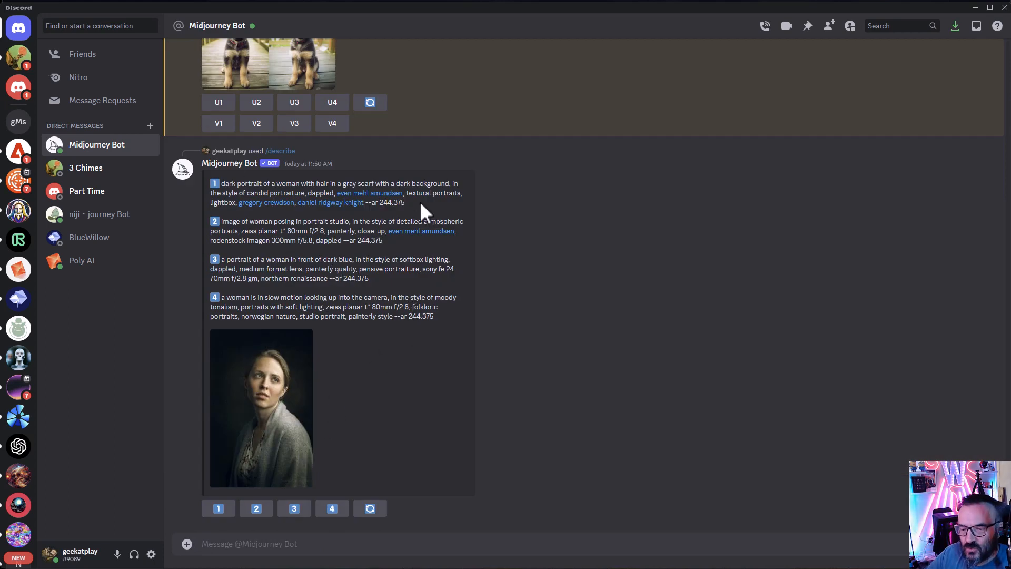
Highlight the "--ar 244:375" parameter in the first suggested portrait prompt and review that prompt's text.
{"action": "left_click_drag", "start_coordinate": [419, 203], "coordinate": [365, 205]}
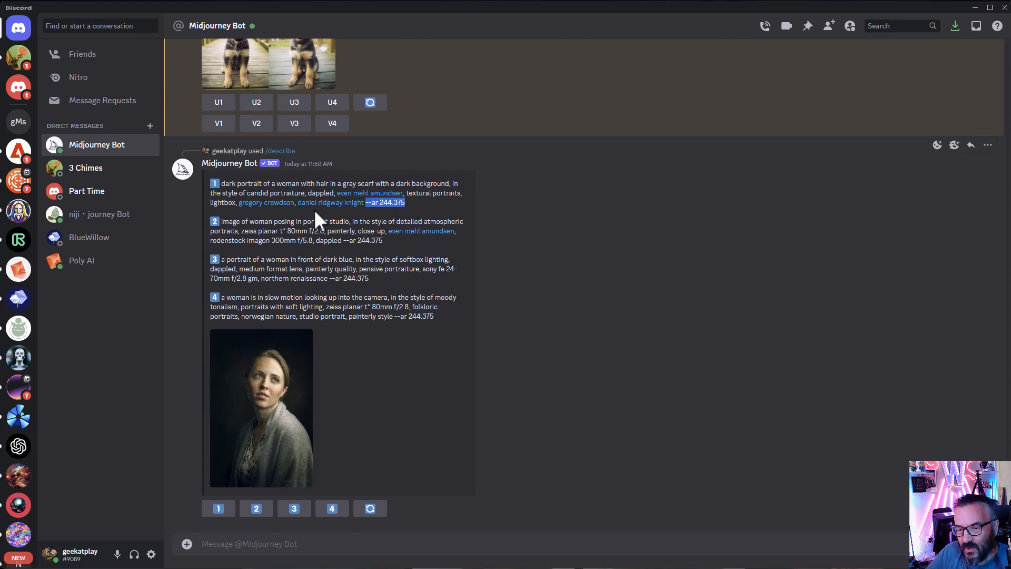
{"action": "left_click", "coordinate": [215, 184]}
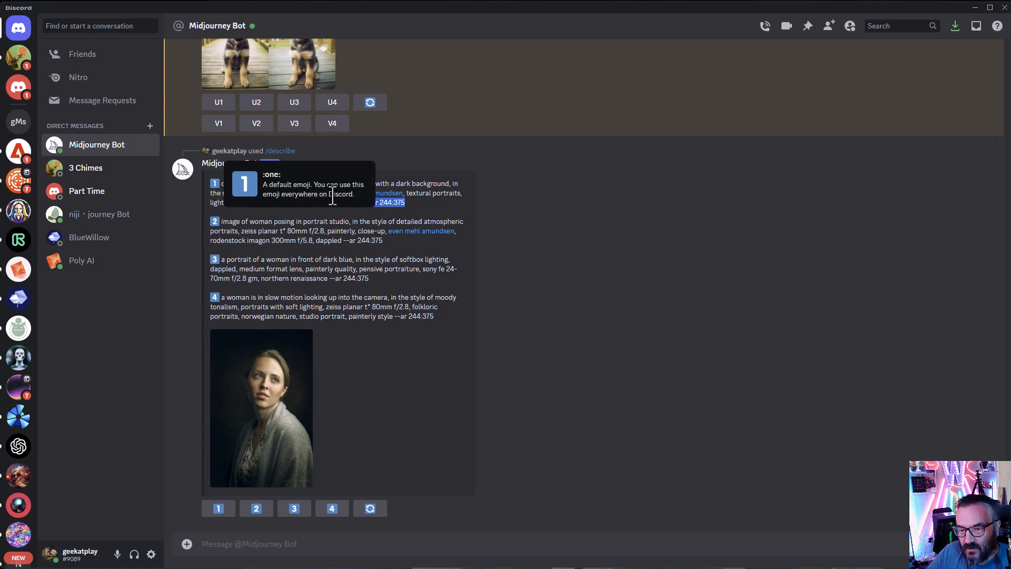
{"action": "left_click", "coordinate": [455, 205]}
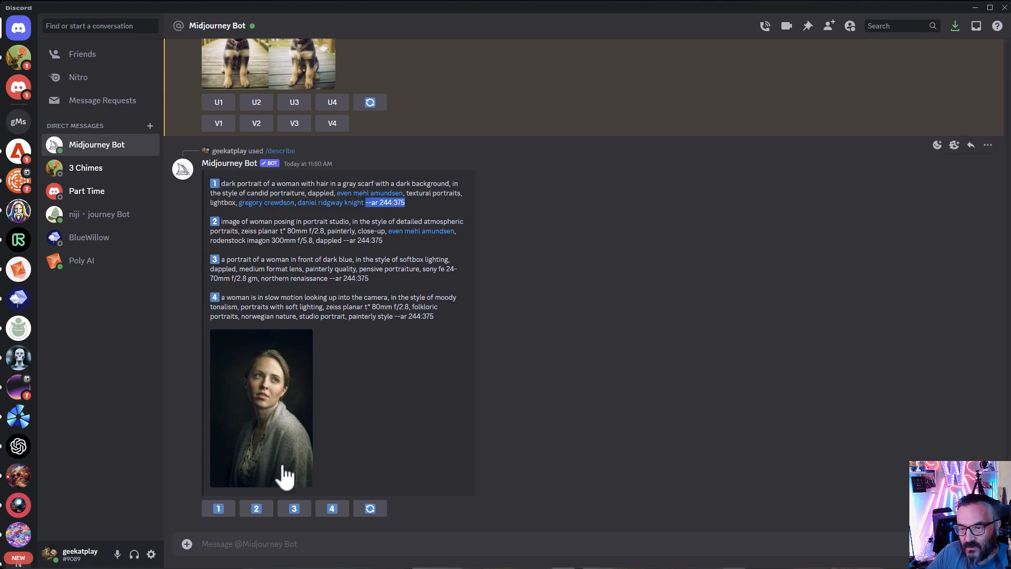
Generate image grids from all four suggested prompts for the woman's portrait, leaving the prompt texts unedited.
{"action": "left_click", "coordinate": [218, 508]}
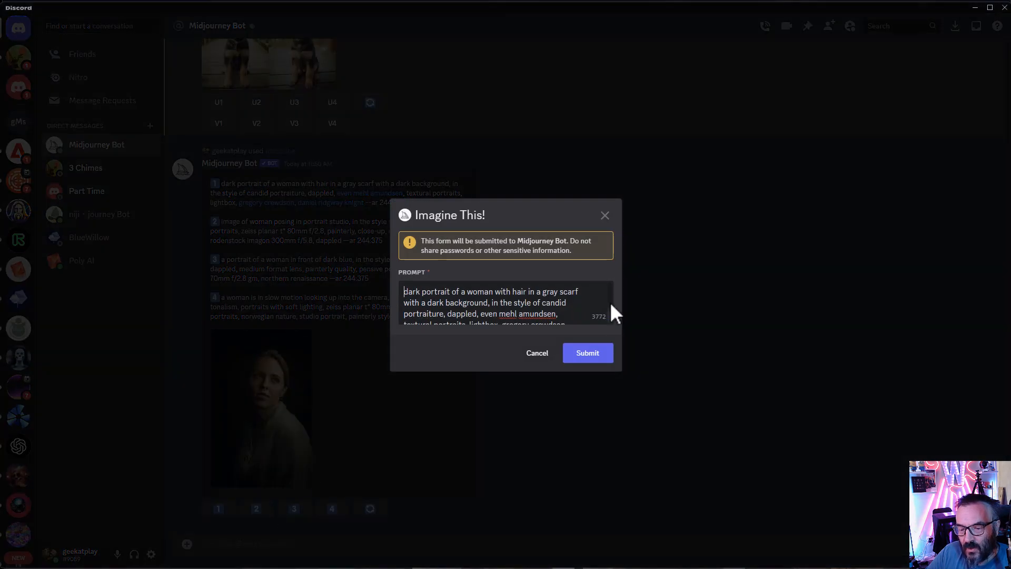
{"action": "left_click", "coordinate": [595, 354]}
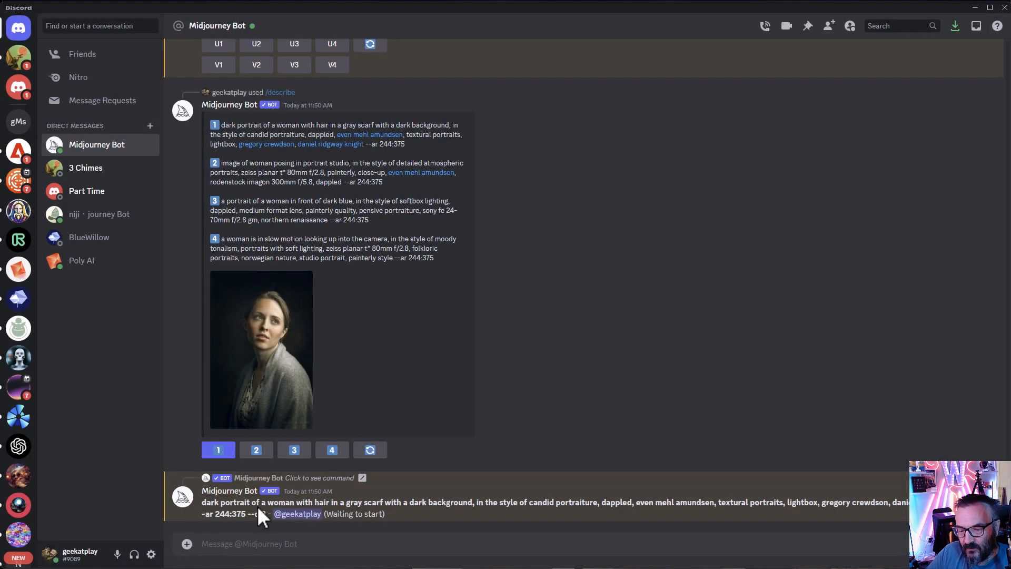
{"action": "left_click", "coordinate": [256, 450]}
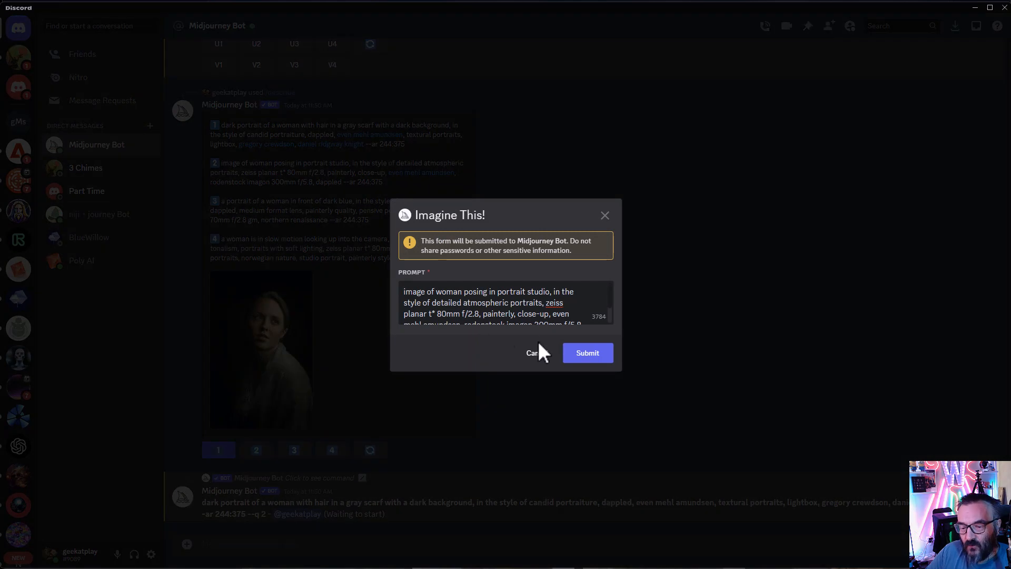
{"action": "left_click", "coordinate": [583, 354]}
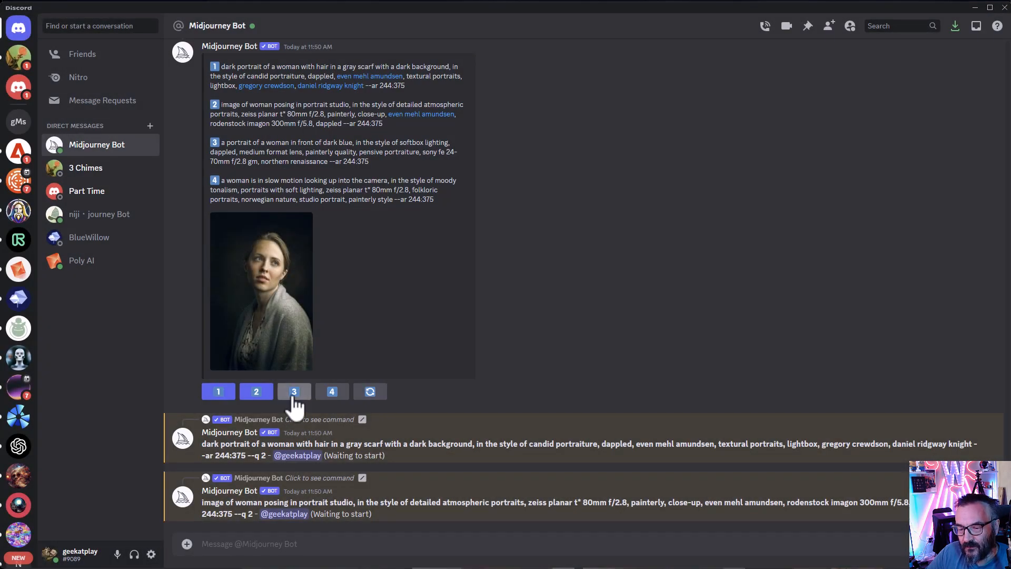
{"action": "left_click", "coordinate": [293, 398]}
{"action": "left_click", "coordinate": [589, 354]}
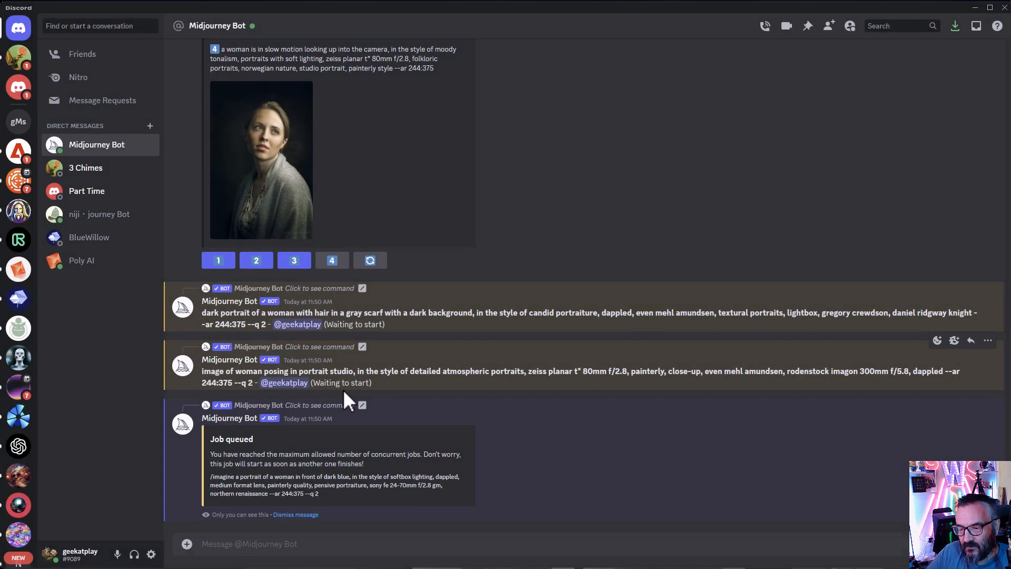
{"action": "left_click", "coordinate": [331, 260]}
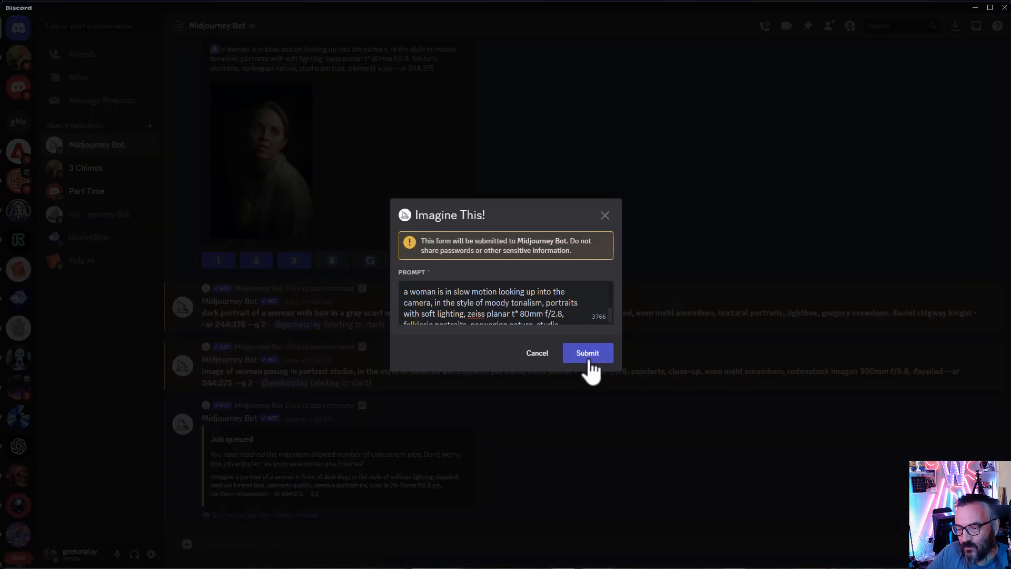
{"action": "left_click", "coordinate": [585, 354]}
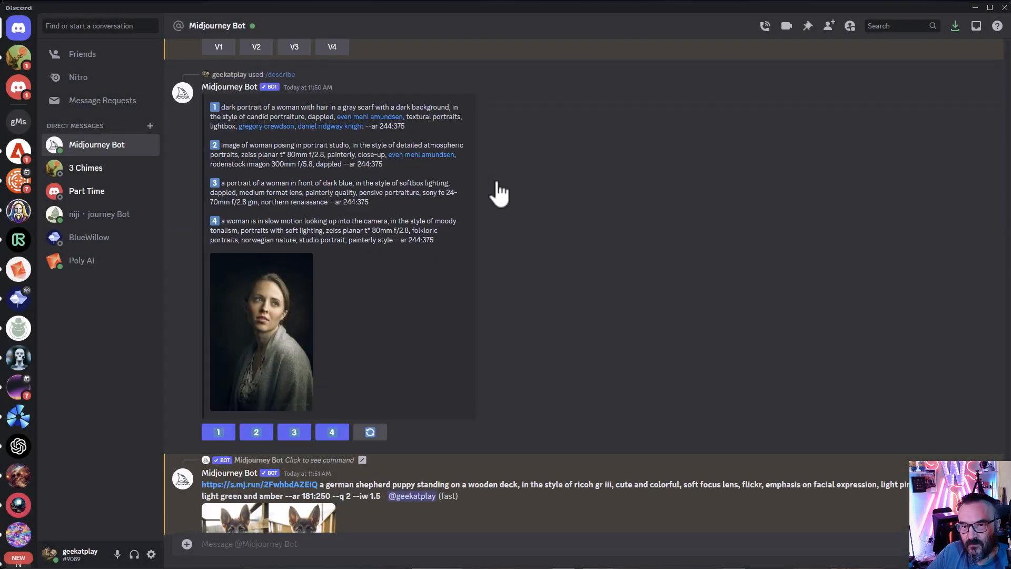
View the enlarged grids generated from the first and second suggested portrait prompts.
{"action": "scroll", "coordinate": [514, 331], "scroll_direction": "down", "scroll_amount": 10}
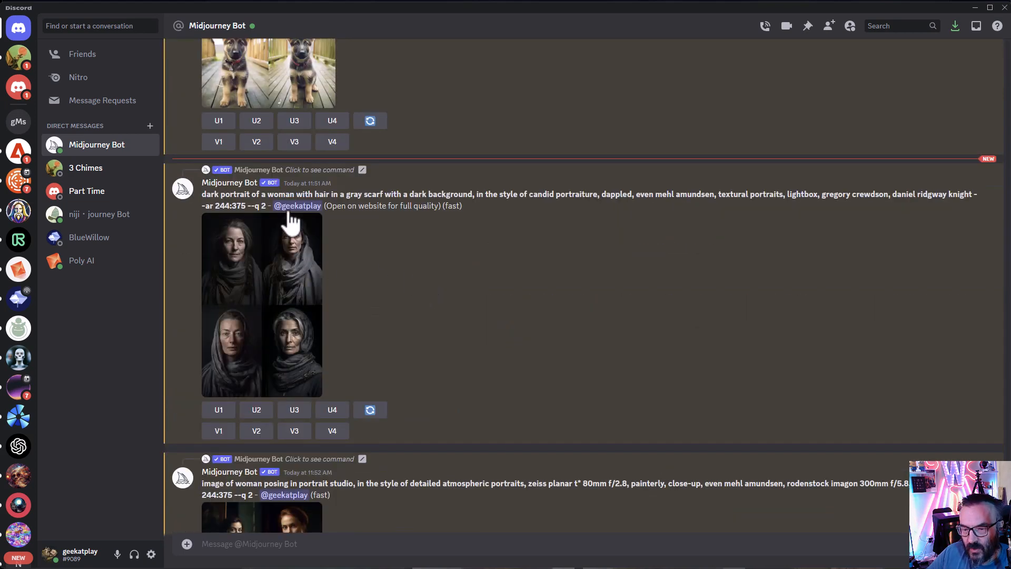
{"action": "left_click", "coordinate": [286, 277]}
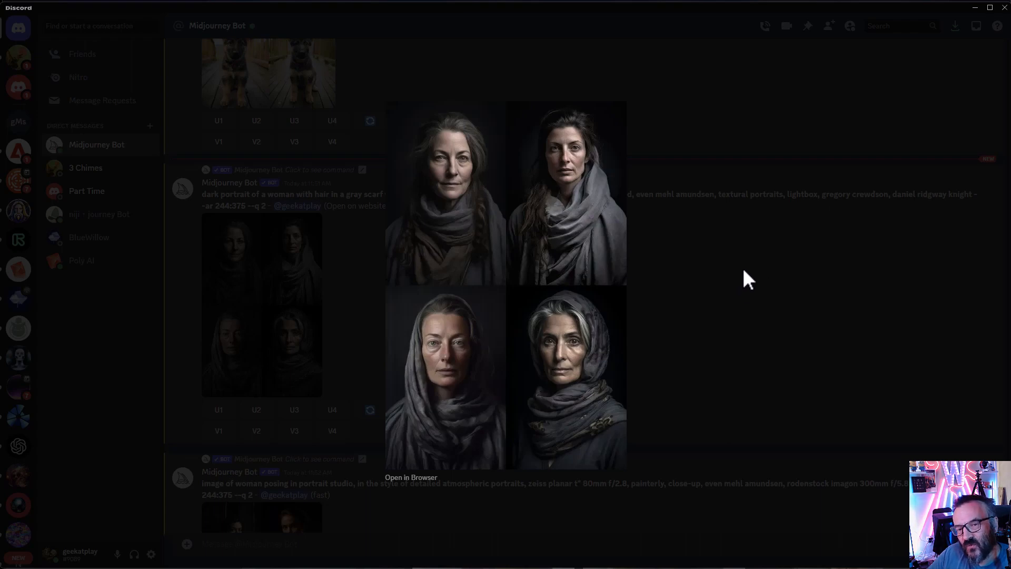
{"action": "left_click", "coordinate": [723, 307]}
{"action": "scroll", "coordinate": [291, 297], "scroll_direction": "down", "scroll_amount": 5}
{"action": "left_click", "coordinate": [289, 306]}
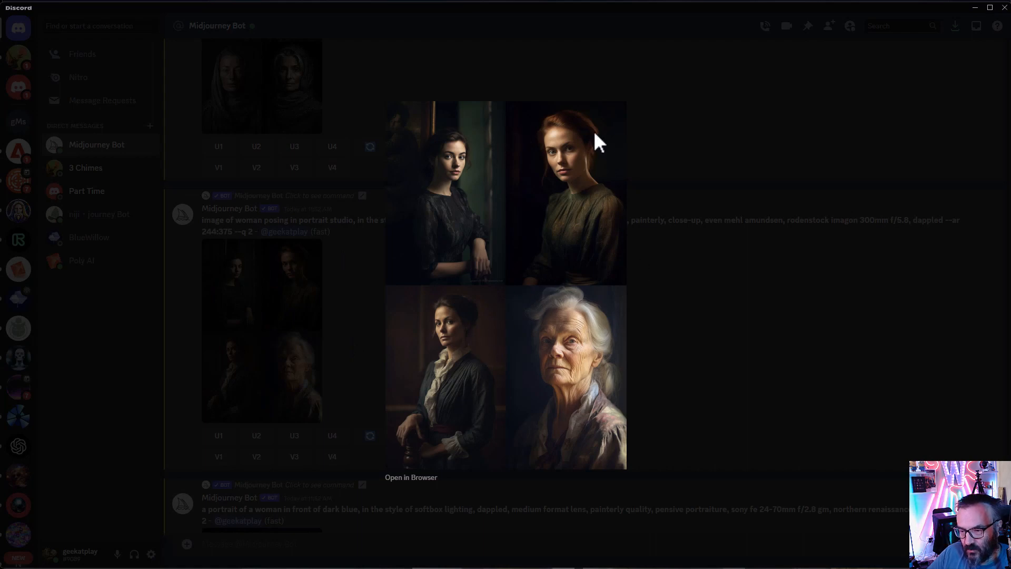
{"action": "left_click", "coordinate": [807, 332]}
View the enlarged grids generated from the third and fourth suggested portrait prompts.
{"action": "scroll", "coordinate": [360, 334], "scroll_direction": "down", "scroll_amount": 5}
{"action": "left_click", "coordinate": [271, 241]}
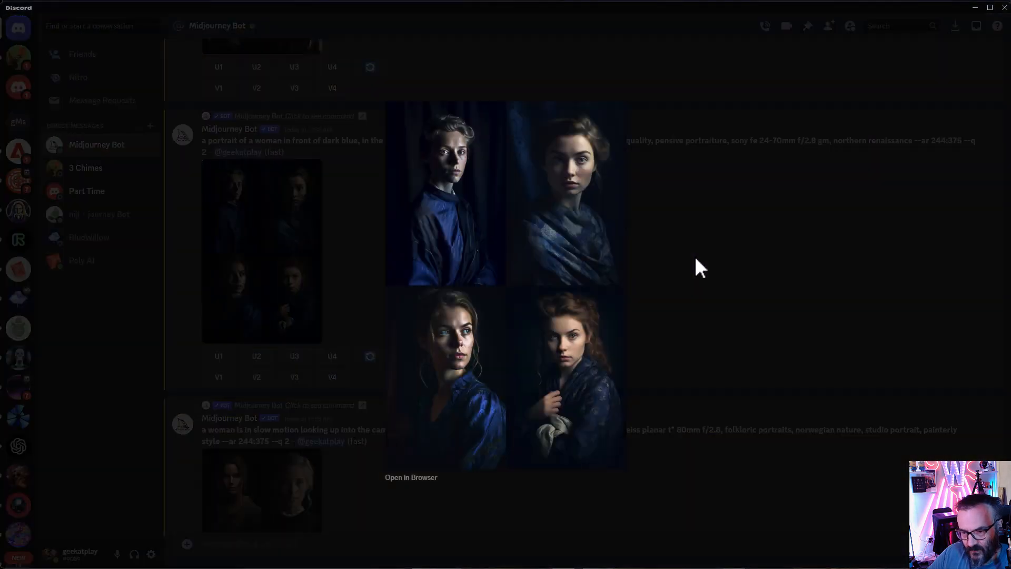
{"action": "left_click", "coordinate": [713, 302]}
{"action": "scroll", "coordinate": [334, 303], "scroll_direction": "down", "scroll_amount": 3}
{"action": "left_click", "coordinate": [292, 373]}
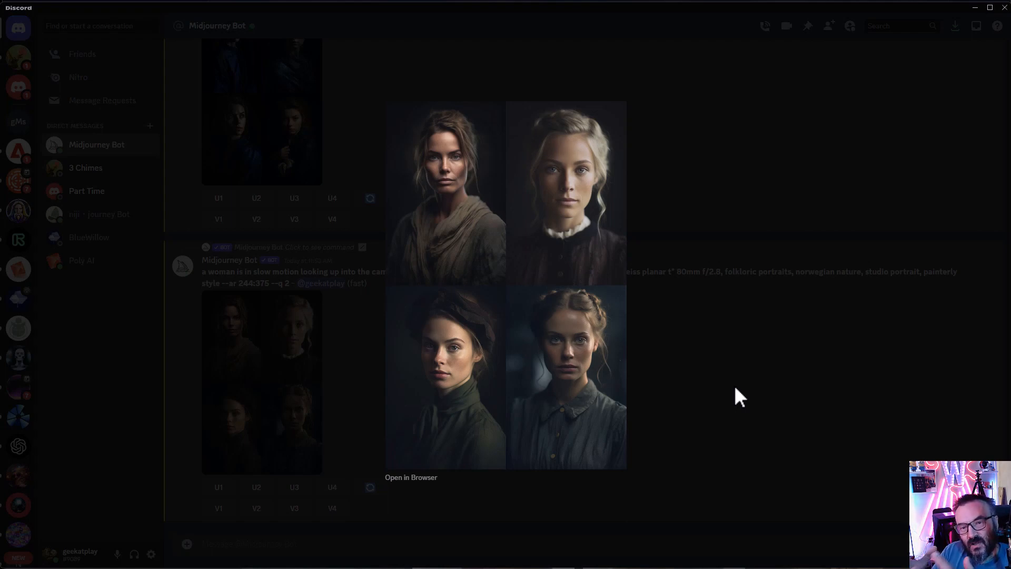
{"action": "left_click", "coordinate": [735, 388]}
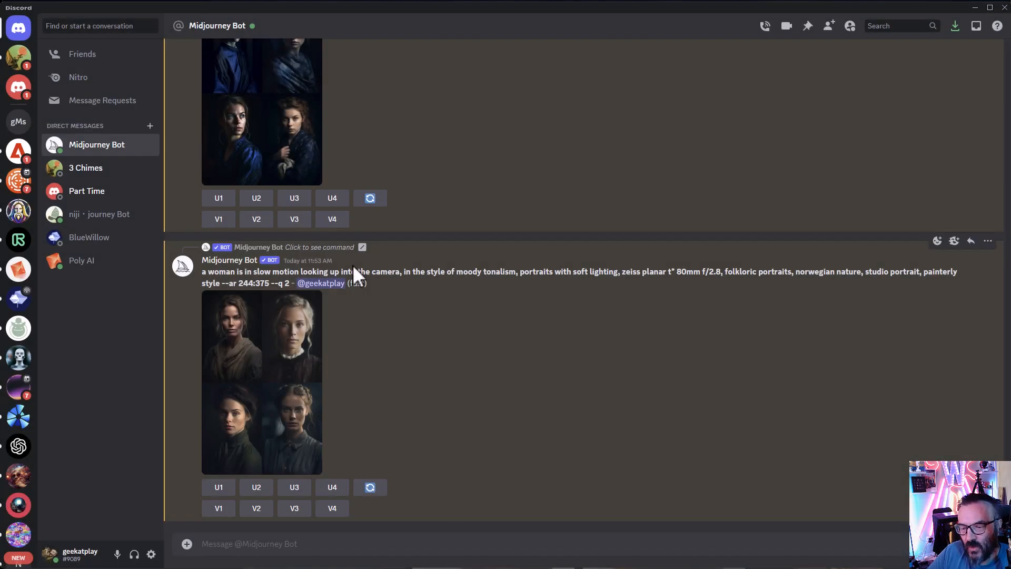
Copy the link of the original woman's portrait photo from its enlarged view.
{"action": "scroll", "coordinate": [356, 271], "scroll_direction": "down", "scroll_amount": 10}
{"action": "scroll", "coordinate": [361, 274], "scroll_direction": "up", "scroll_amount": 7}
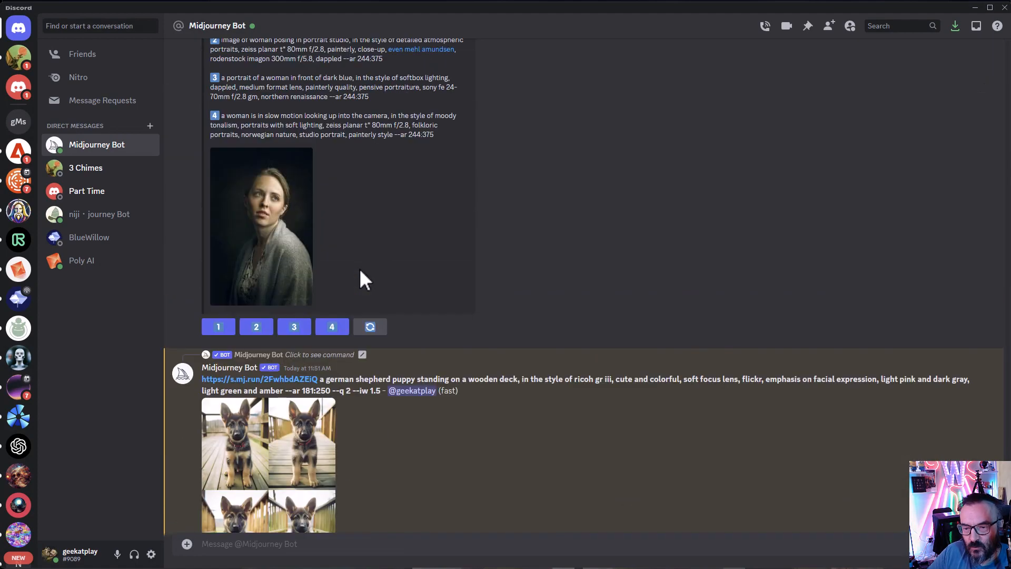
{"action": "left_click", "coordinate": [273, 219]}
{"action": "right_click", "coordinate": [524, 235]}
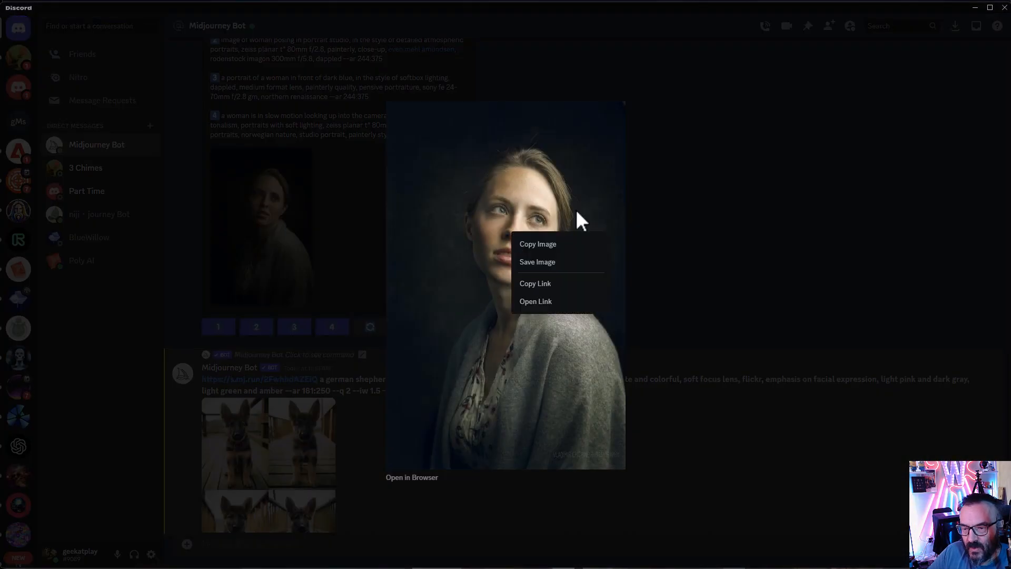
{"action": "left_click", "coordinate": [561, 283]}
{"action": "left_click", "coordinate": [709, 266]}
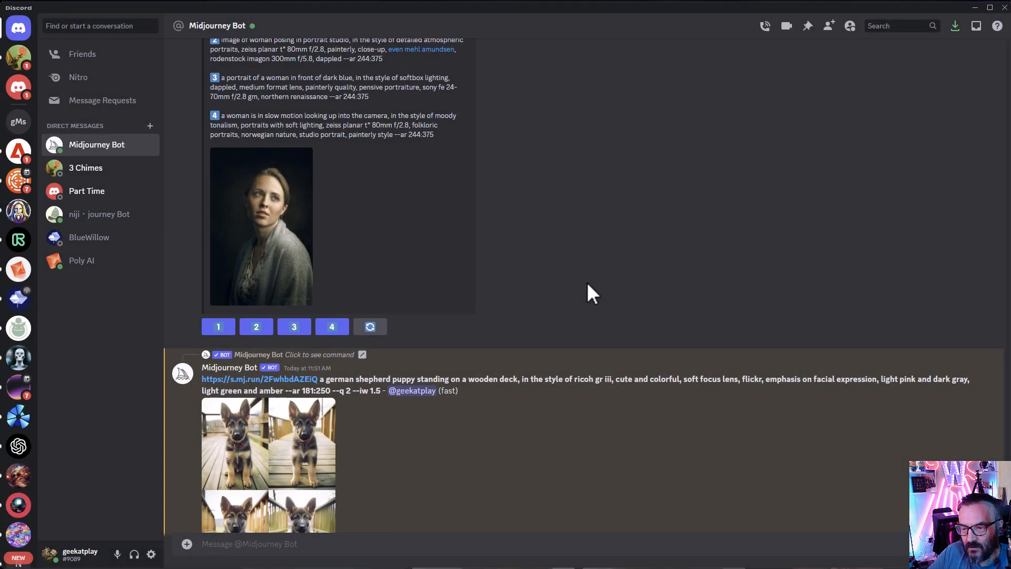
Generate a grid from the fourth suggested portrait prompt with the copied photo link in front and "--iw 2" at the end.
{"action": "scroll", "coordinate": [548, 289], "scroll_direction": "down", "scroll_amount": 10}
{"action": "scroll", "coordinate": [387, 233], "scroll_direction": "down", "scroll_amount": 8}
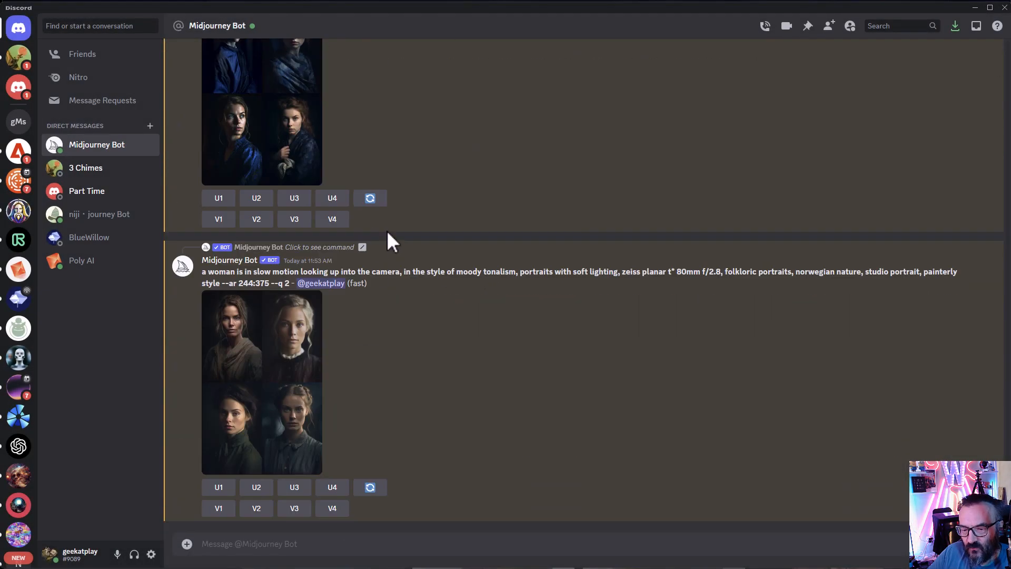
{"action": "scroll", "coordinate": [434, 337], "scroll_direction": "up", "scroll_amount": 15}
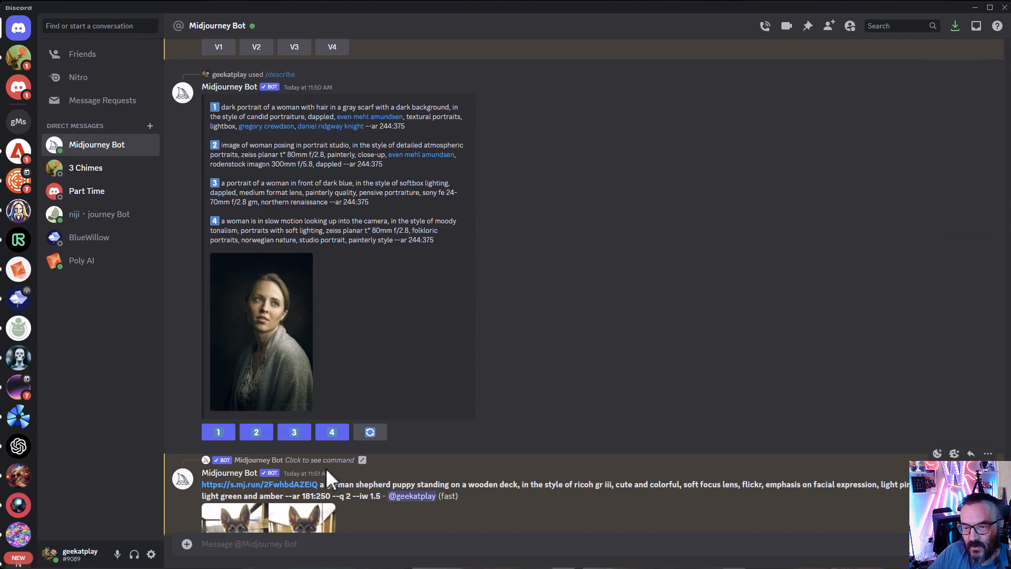
{"action": "left_click", "coordinate": [335, 432]}
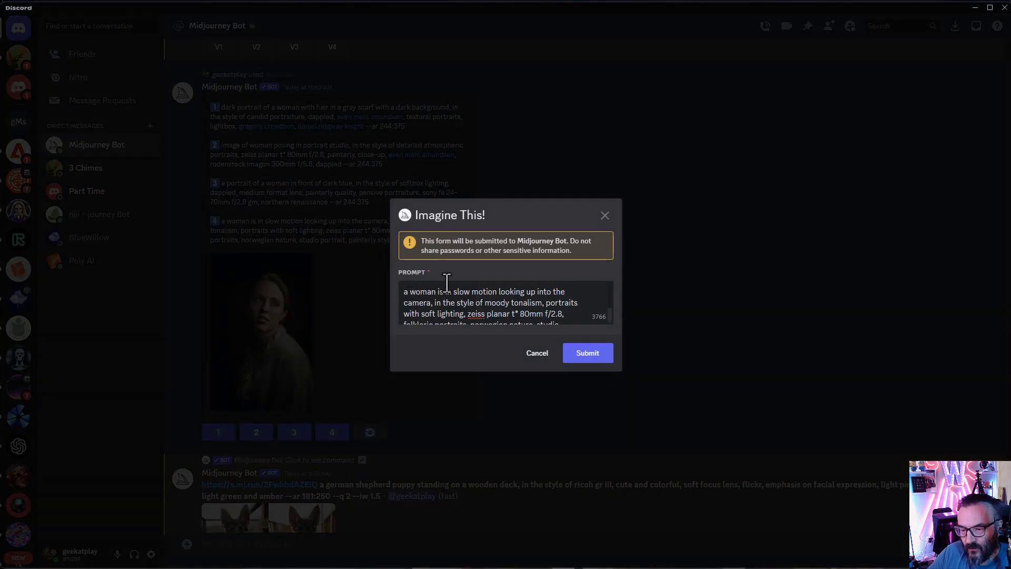
{"action": "key", "text": "ctrl+v"}
{"action": "scroll", "coordinate": [515, 303], "scroll_direction": "down", "scroll_amount": 3}
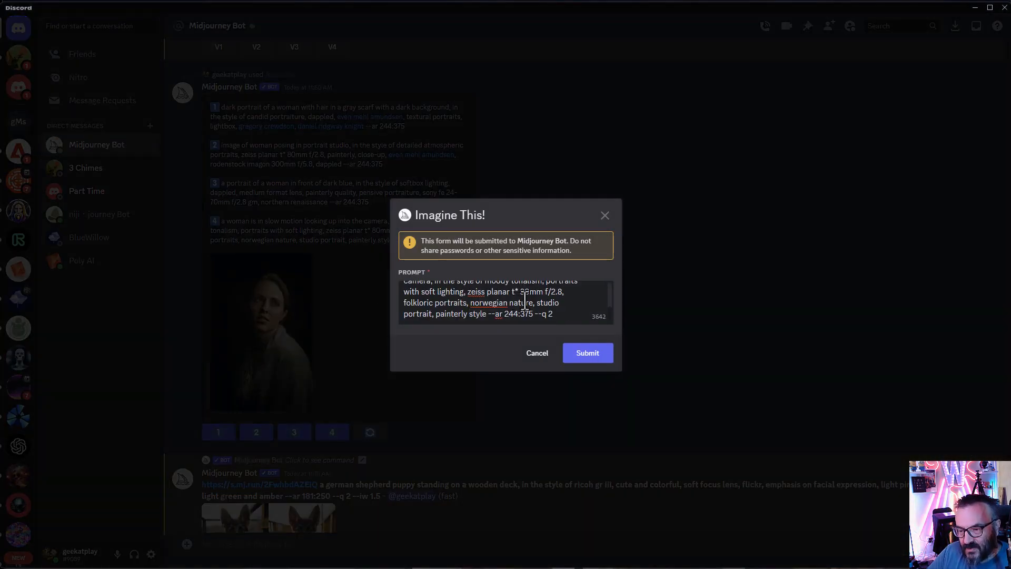
{"action": "type", "text": "--"}
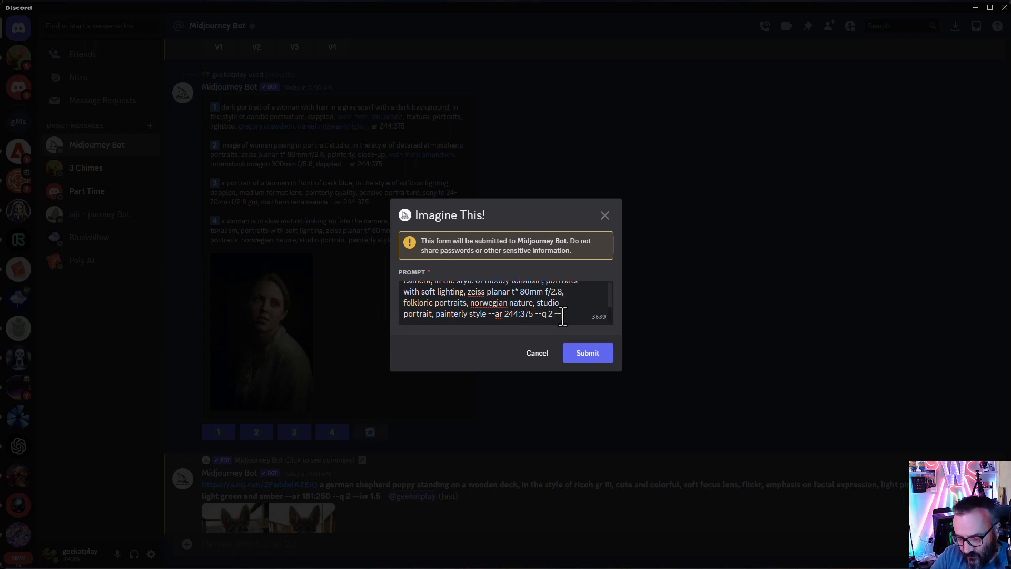
{"action": "type", "text": "iw 2"}
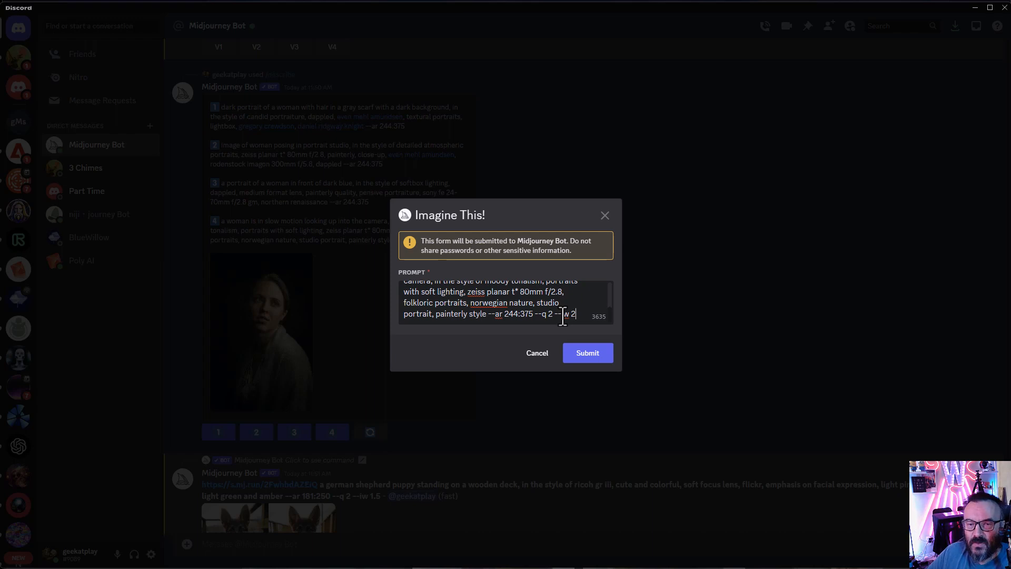
{"action": "left_click", "coordinate": [594, 357]}
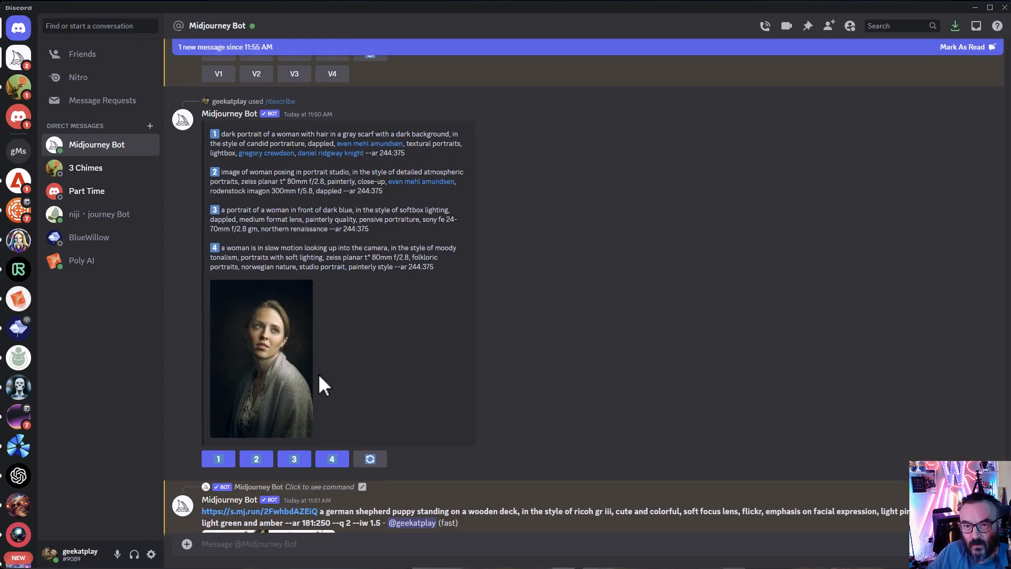
View the enlarged portrait grid generated with --iw 2 and compare it with the grid made without the photo link.
{"action": "scroll", "coordinate": [447, 315], "scroll_direction": "down", "scroll_amount": 15}
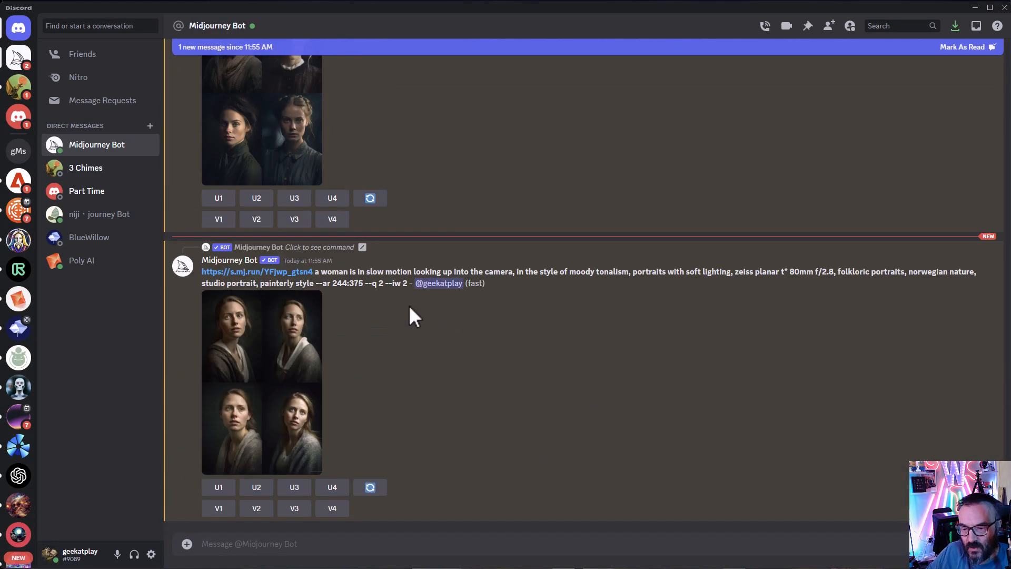
{"action": "left_click", "coordinate": [247, 372]}
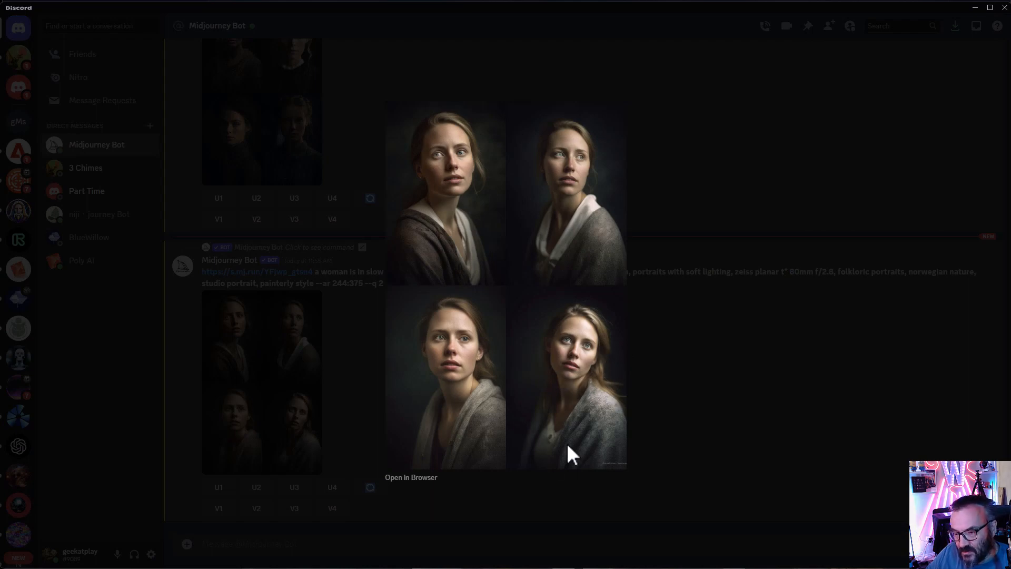
{"action": "left_click", "coordinate": [746, 153]}
{"action": "scroll", "coordinate": [279, 158], "scroll_direction": "up", "scroll_amount": 2}
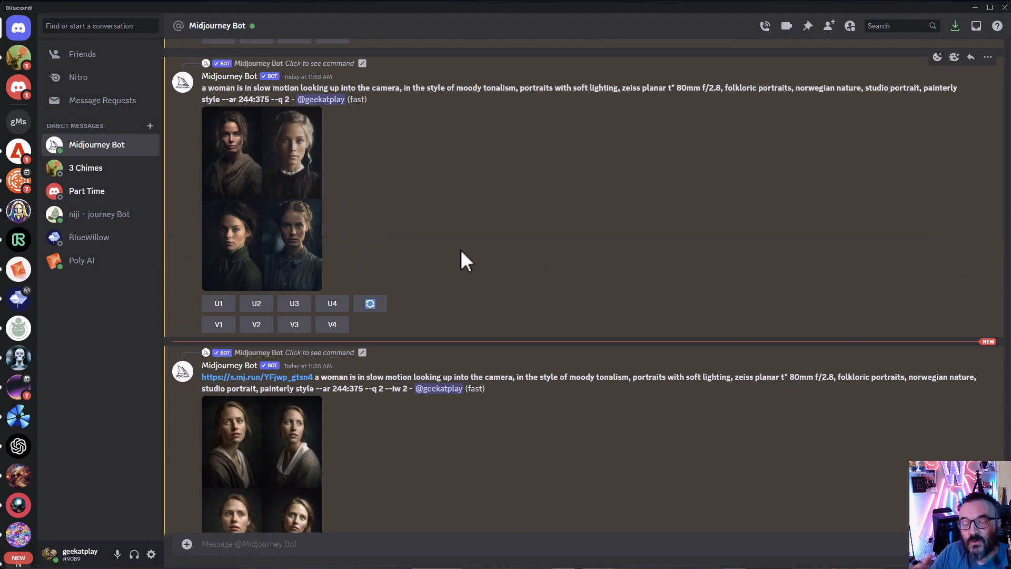
{"action": "scroll", "coordinate": [369, 443], "scroll_direction": "down", "scroll_amount": 2}
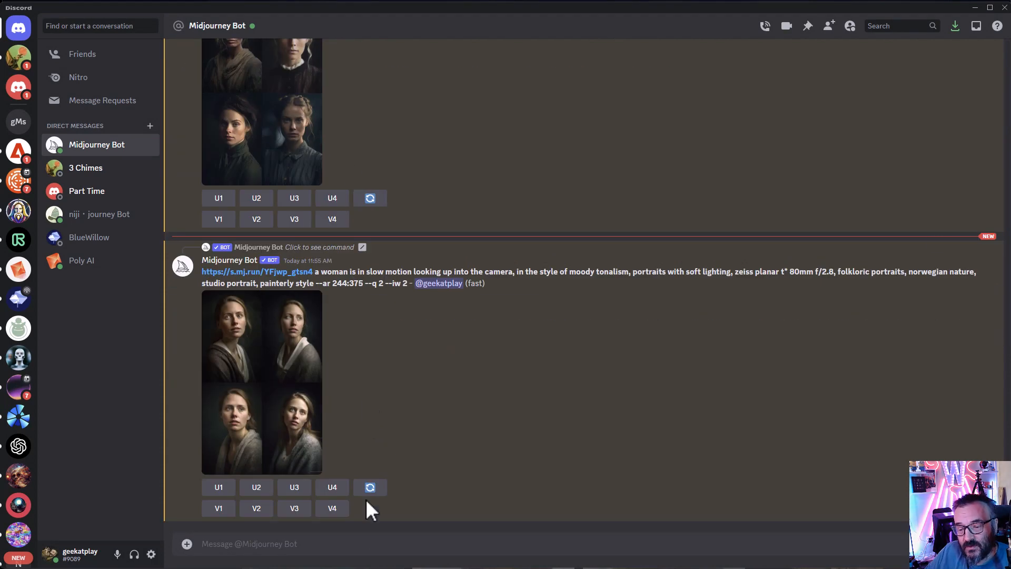
Run /describe on the ghostly figure photo _H1A8969-b.jpg.
{"action": "type", "text": "/de"}
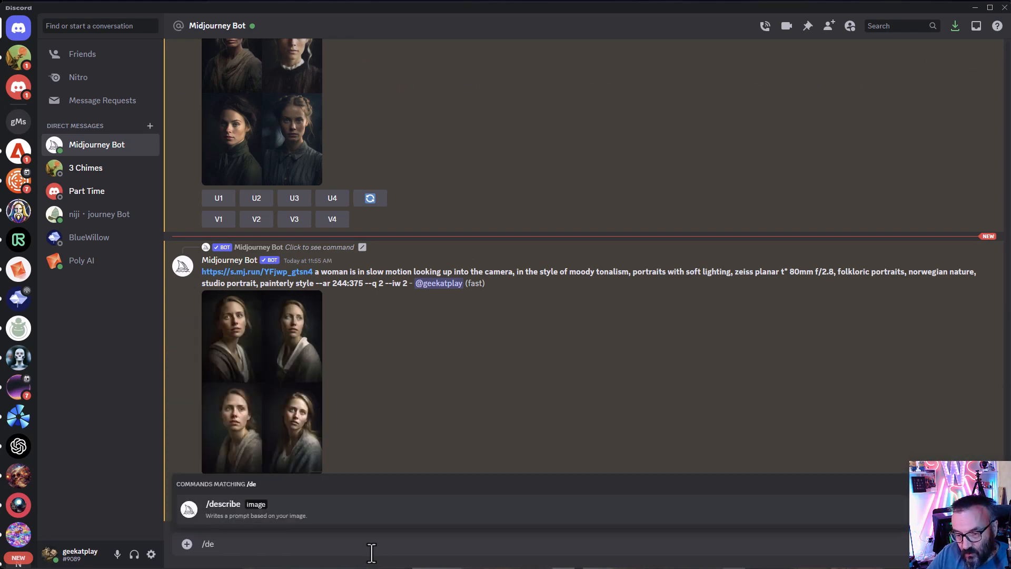
{"action": "key", "text": "Return"}
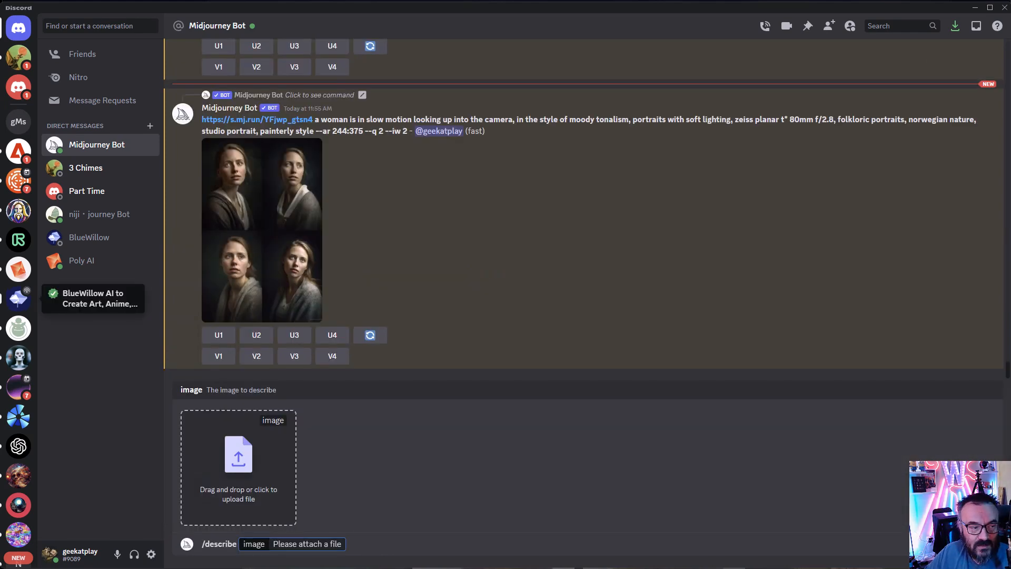
{"action": "left_click_drag", "start_coordinate": [453, 411], "coordinate": [226, 480]}
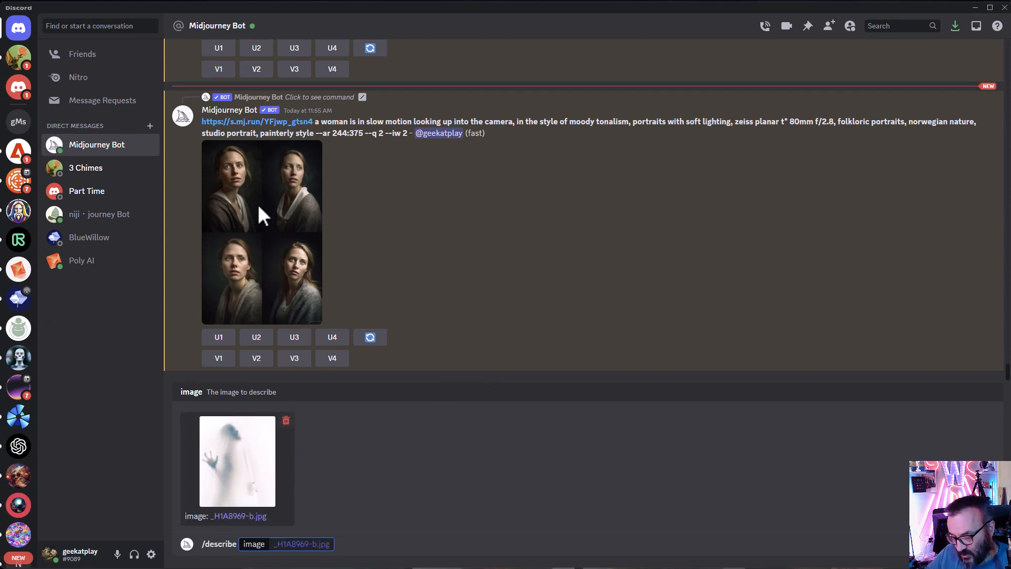
{"action": "key", "text": "Return"}
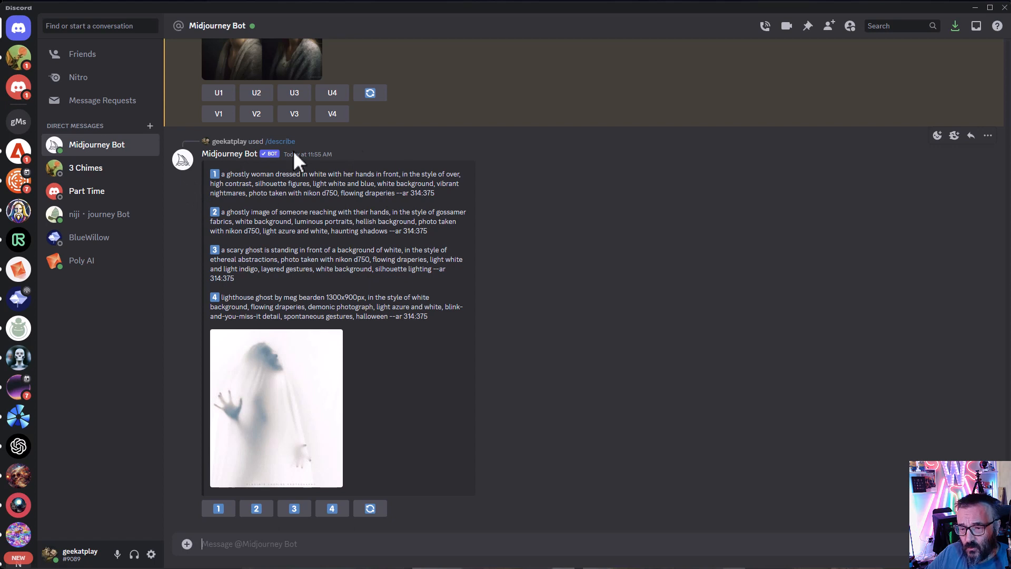
Highlight the first suggested prompt for the ghostly figure photo and review its text.
{"action": "left_click_drag", "start_coordinate": [446, 190], "coordinate": [224, 174]}
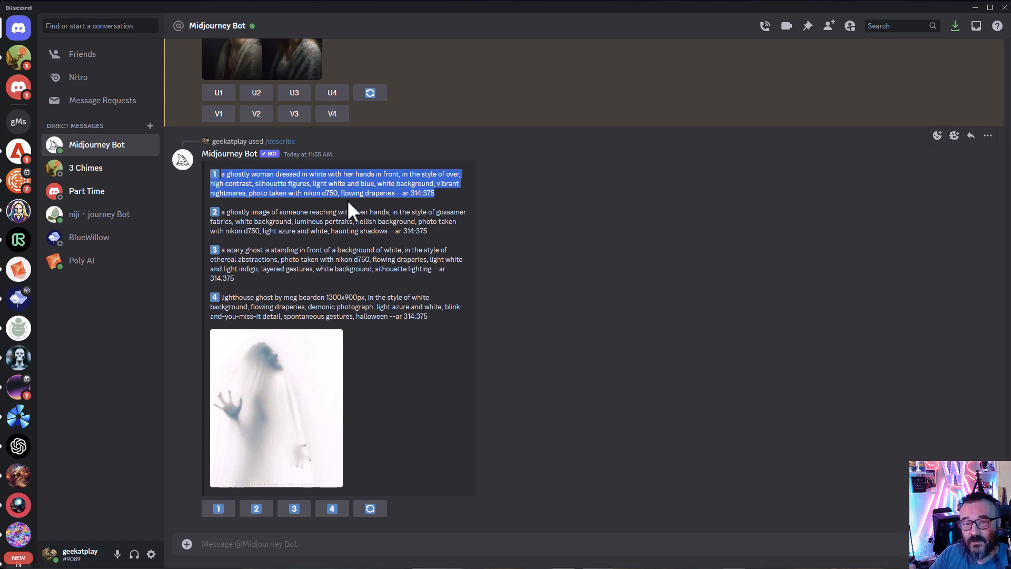
{"action": "left_click", "coordinate": [326, 187]}
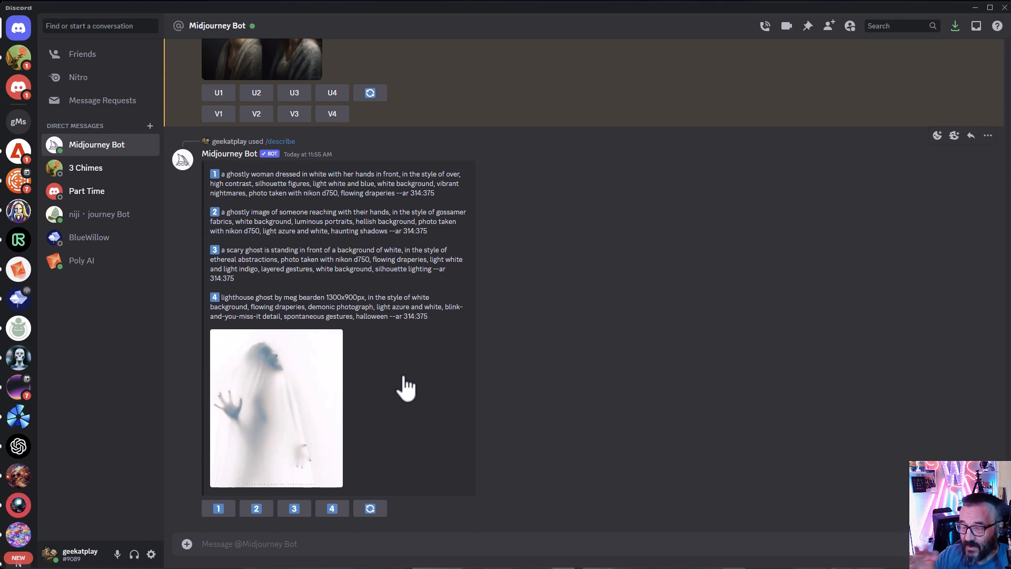
{"action": "left_click", "coordinate": [215, 171]}
{"action": "left_click", "coordinate": [567, 349]}
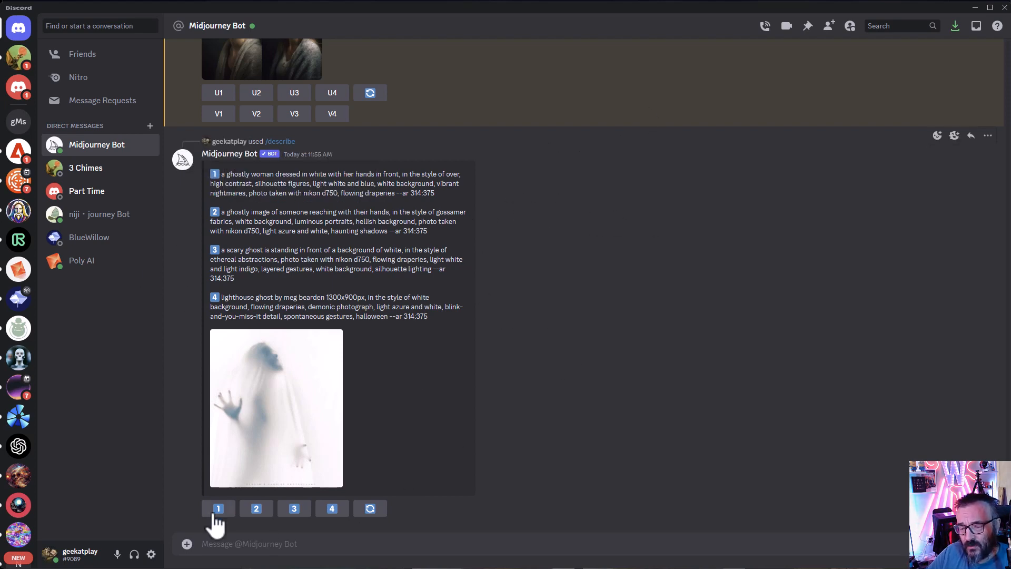
Generate image grids from all four suggested prompts for the ghostly figure photo, leaving each prompt unchanged.
{"action": "left_click", "coordinate": [218, 508]}
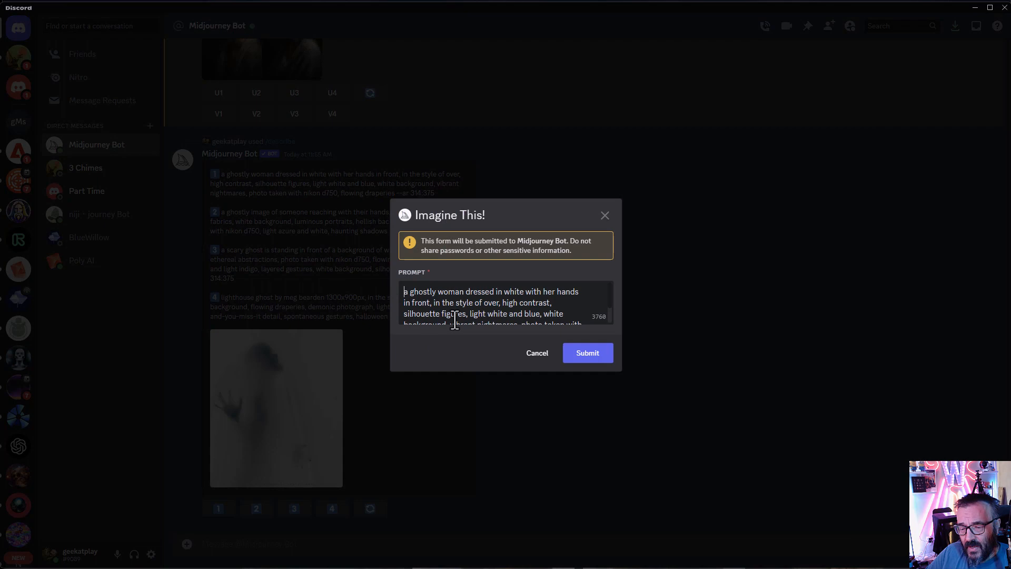
{"action": "left_click", "coordinate": [582, 354]}
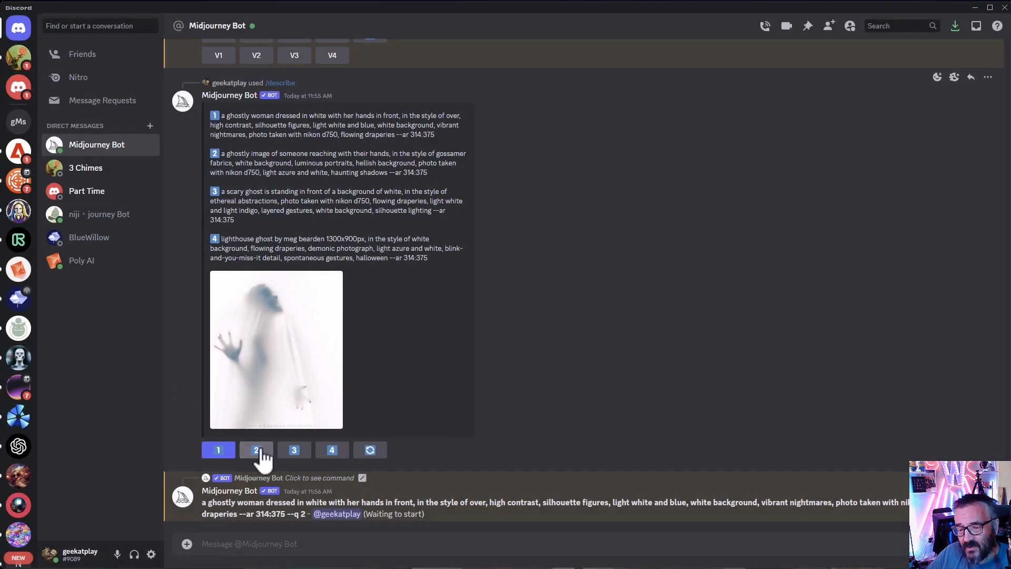
{"action": "left_click", "coordinate": [258, 451]}
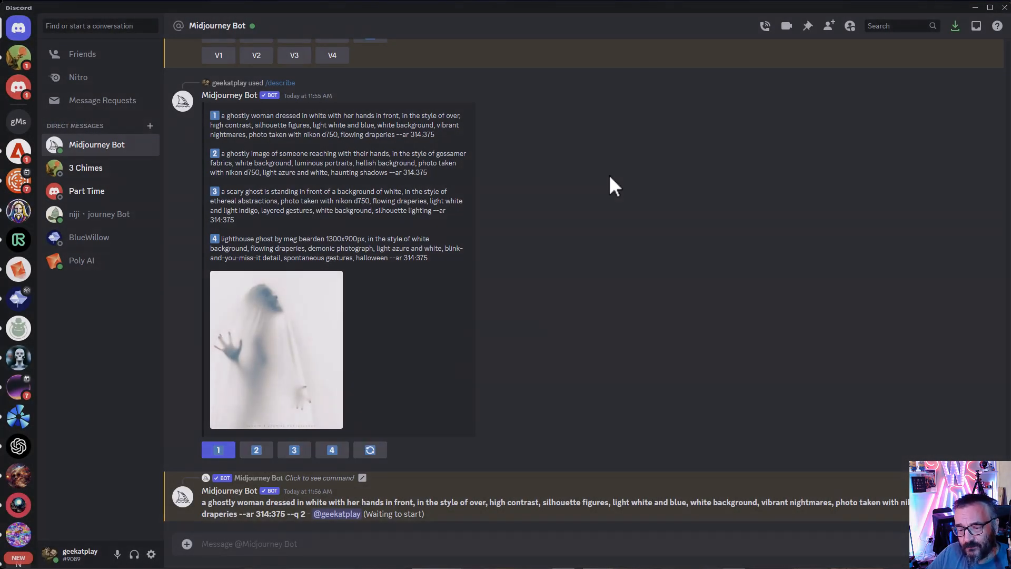
{"action": "left_click", "coordinate": [586, 354]}
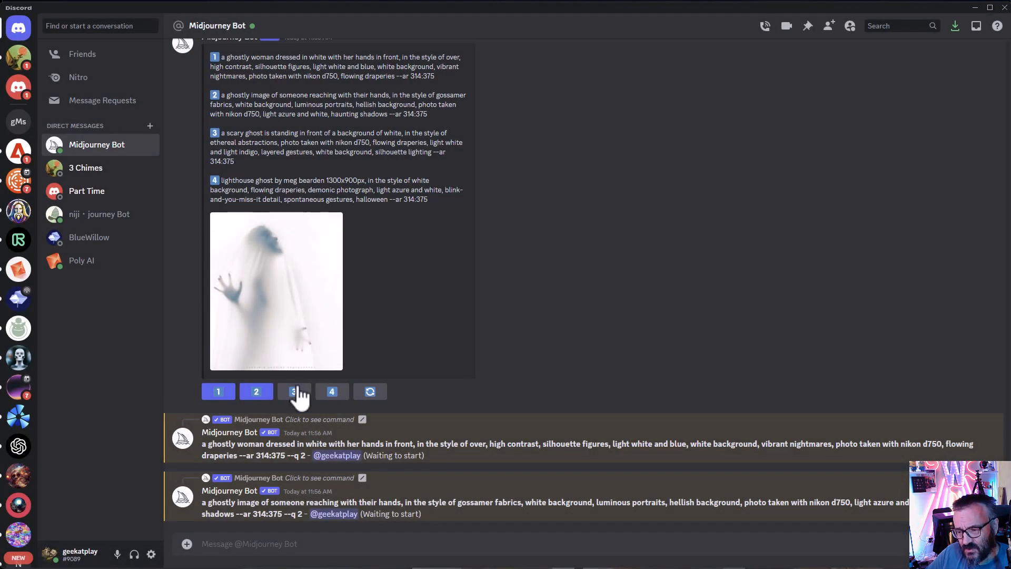
{"action": "left_click", "coordinate": [295, 393]}
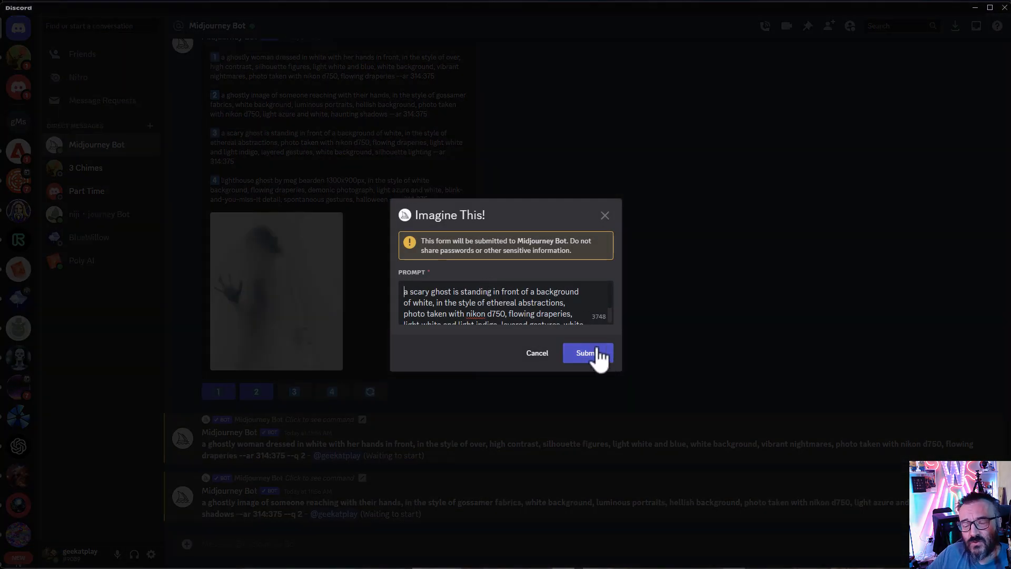
{"action": "left_click", "coordinate": [599, 350]}
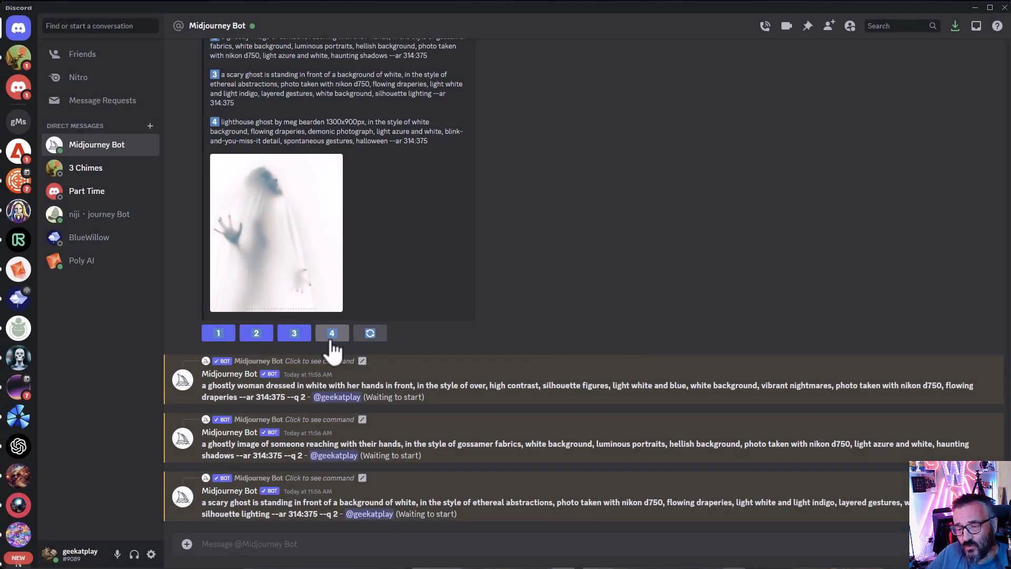
{"action": "left_click", "coordinate": [332, 333]}
{"action": "left_click", "coordinate": [586, 353]}
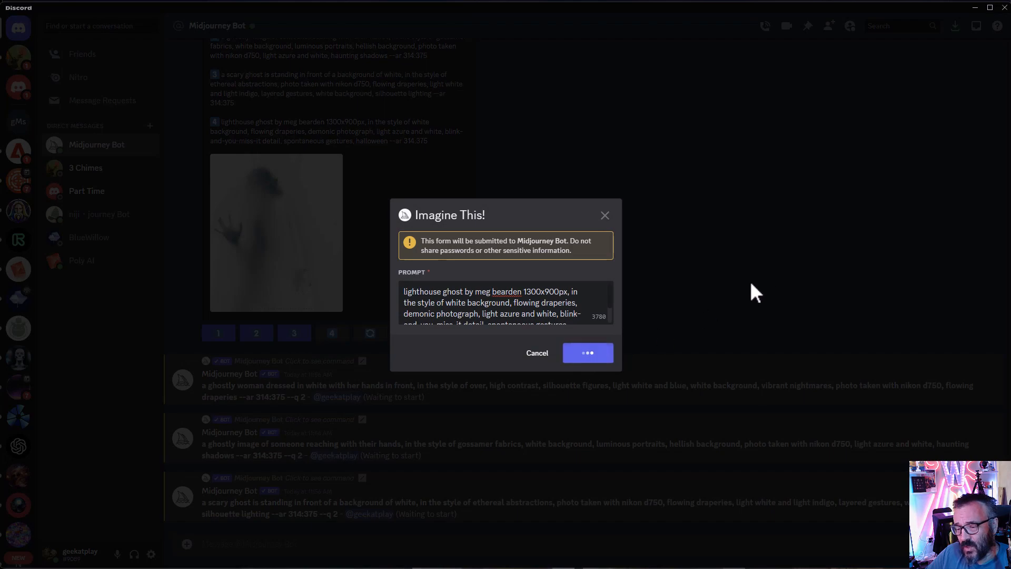
Copy the ghostly figure photo's link and generate a grid from the first suggested prompt with that link in front.
{"action": "scroll", "coordinate": [524, 241], "scroll_direction": "up", "scroll_amount": 5}
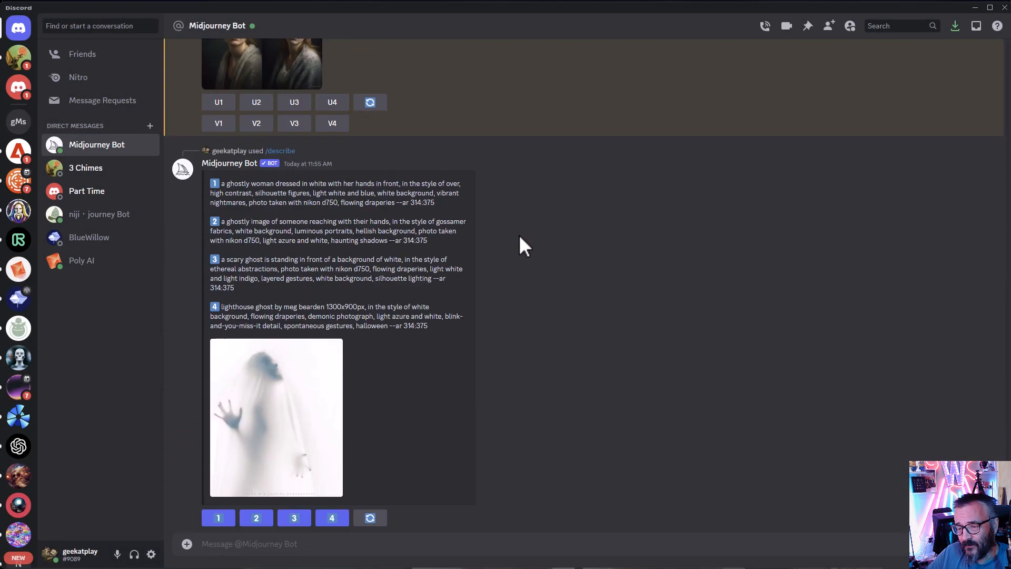
{"action": "left_click", "coordinate": [287, 300]}
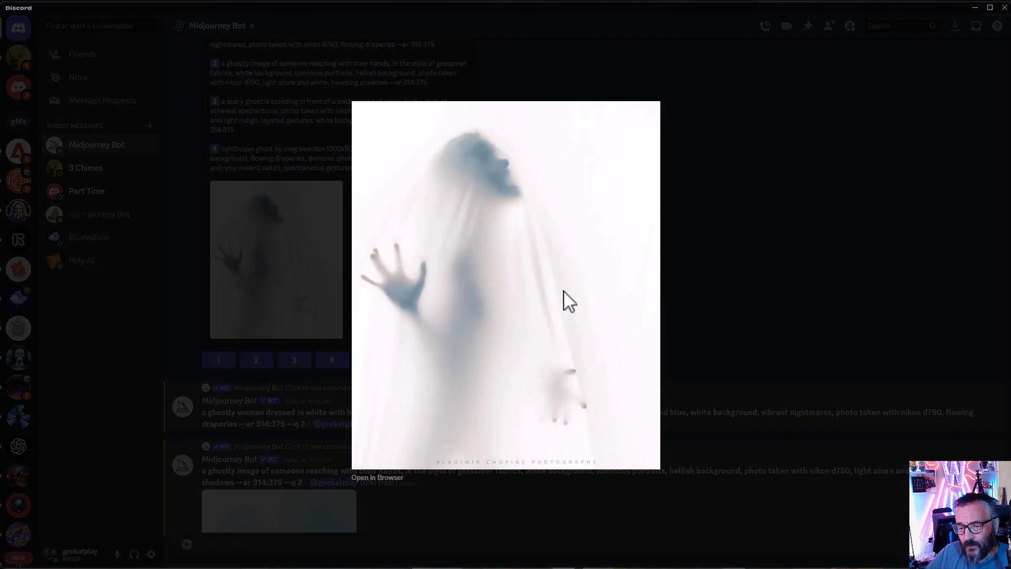
{"action": "right_click", "coordinate": [512, 292]}
{"action": "left_click", "coordinate": [567, 345]}
{"action": "left_click", "coordinate": [748, 263]}
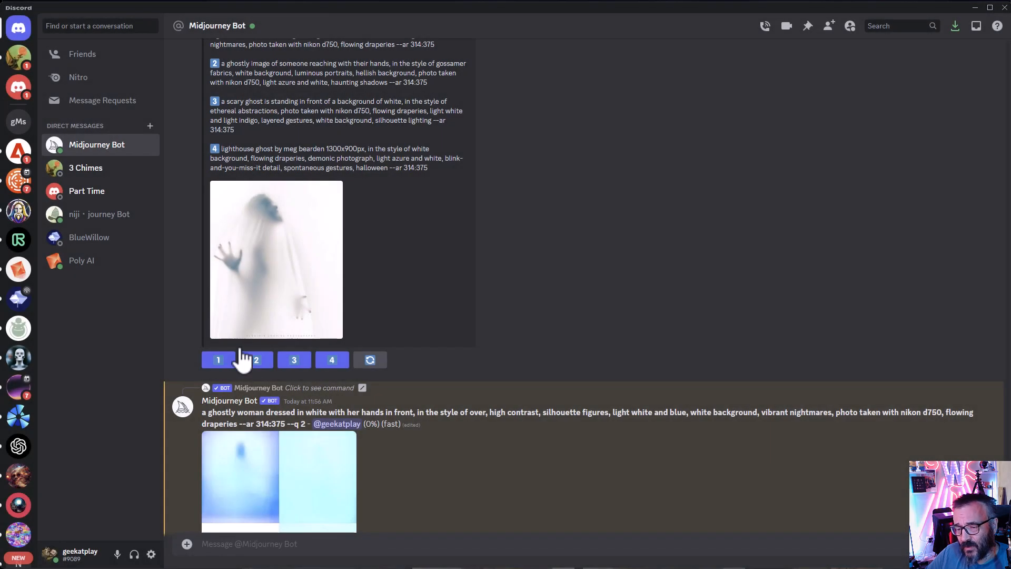
{"action": "left_click", "coordinate": [218, 360]}
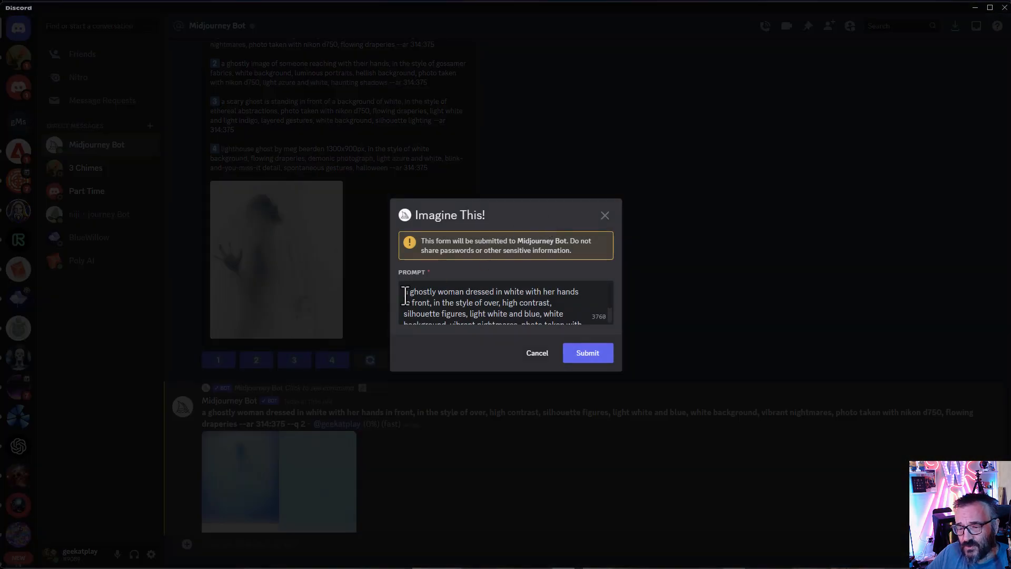
{"action": "key", "text": "ctrl+v"}
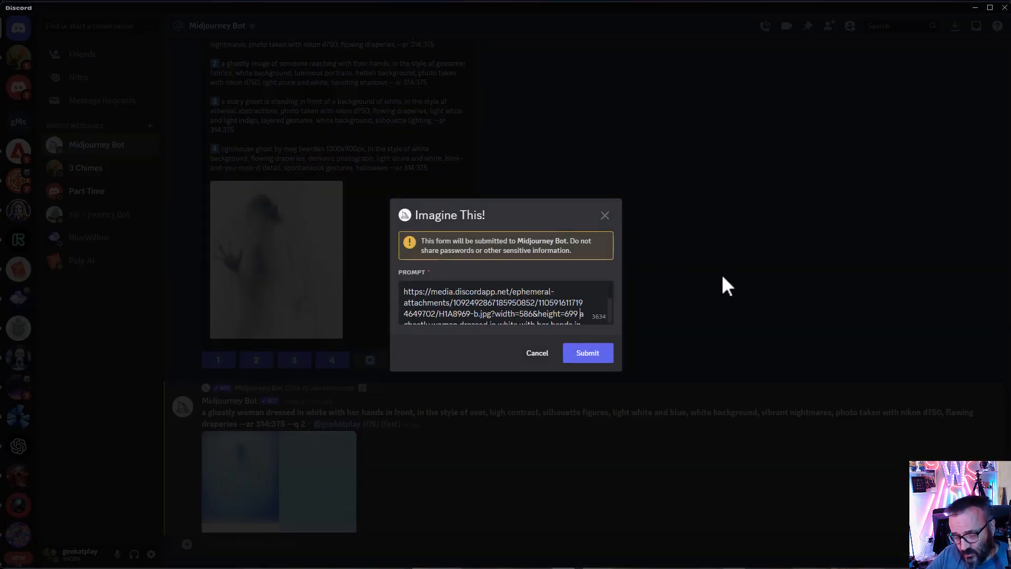
{"action": "left_click", "coordinate": [575, 357]}
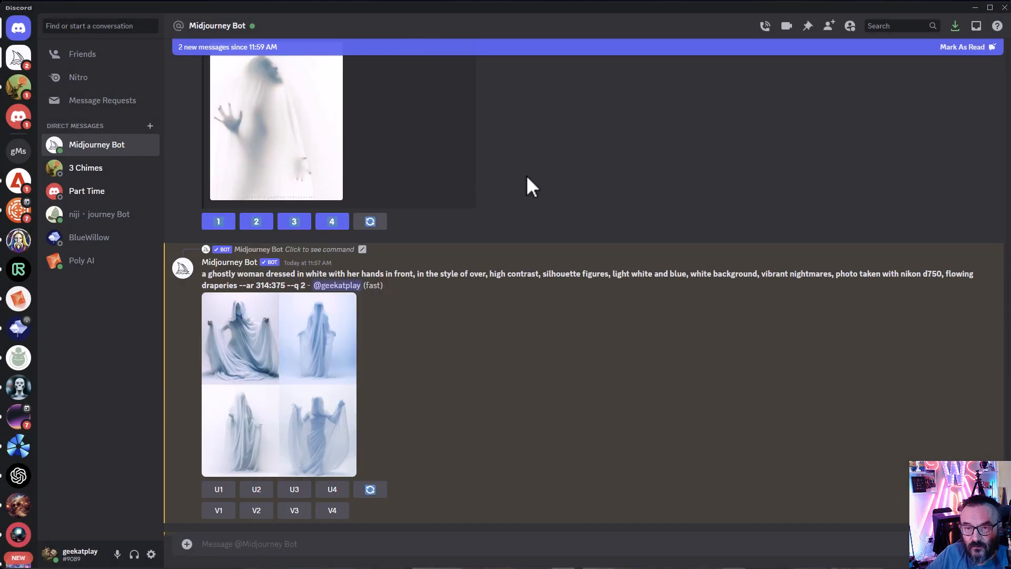
View the enlarged grid from the first ghostly woman prompt and compare it with the original photo.
{"action": "scroll", "coordinate": [431, 179], "scroll_direction": "down", "scroll_amount": 1}
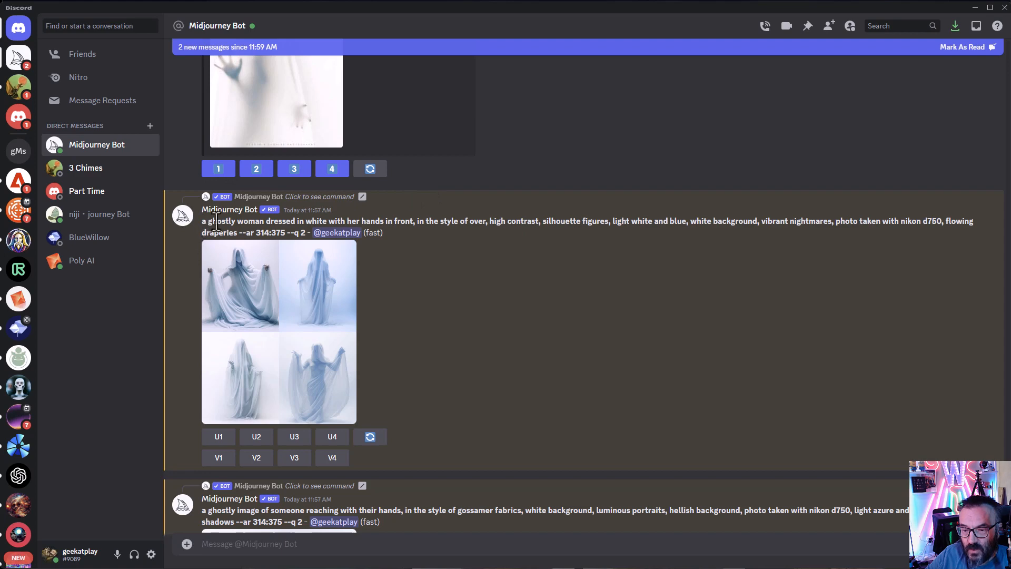
{"action": "left_click", "coordinate": [319, 282]}
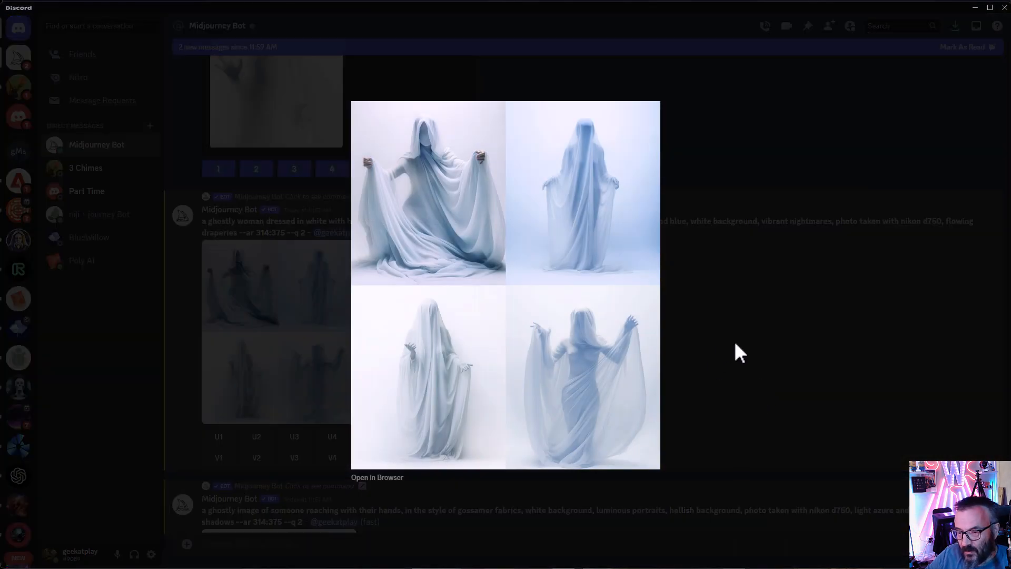
{"action": "left_click", "coordinate": [734, 342]}
{"action": "left_click", "coordinate": [284, 113]}
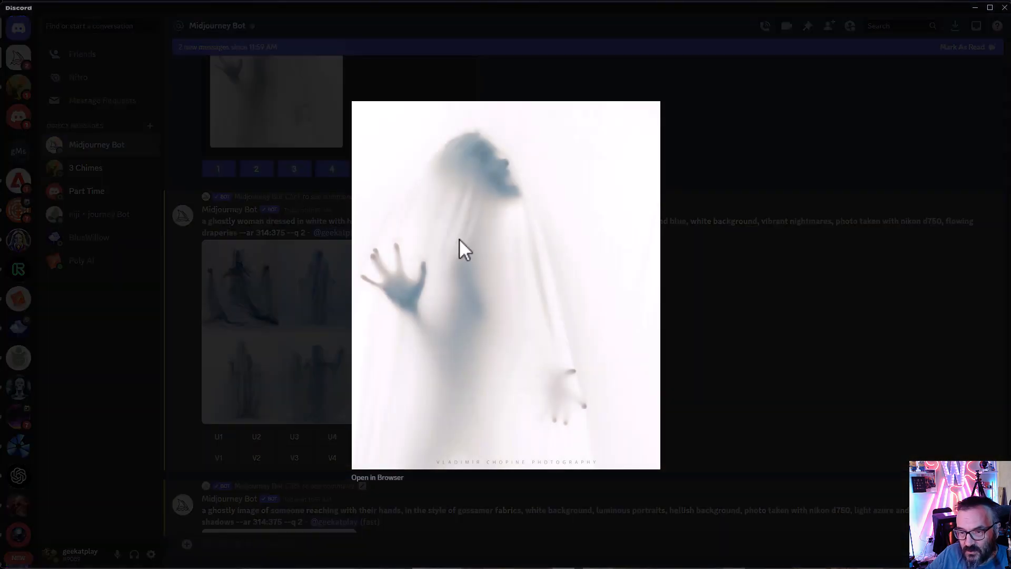
{"action": "left_click", "coordinate": [759, 324]}
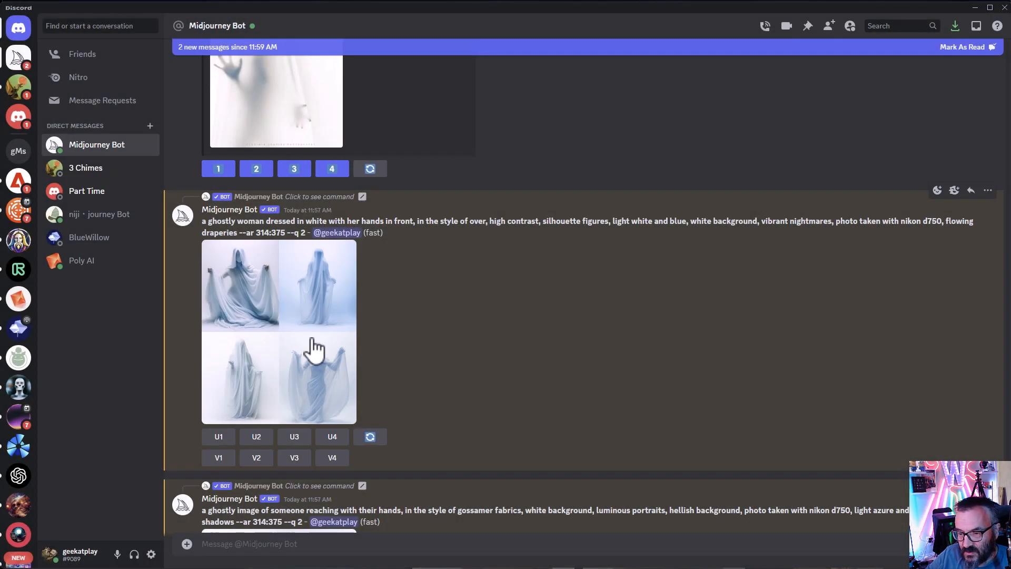
{"action": "left_click", "coordinate": [311, 345]}
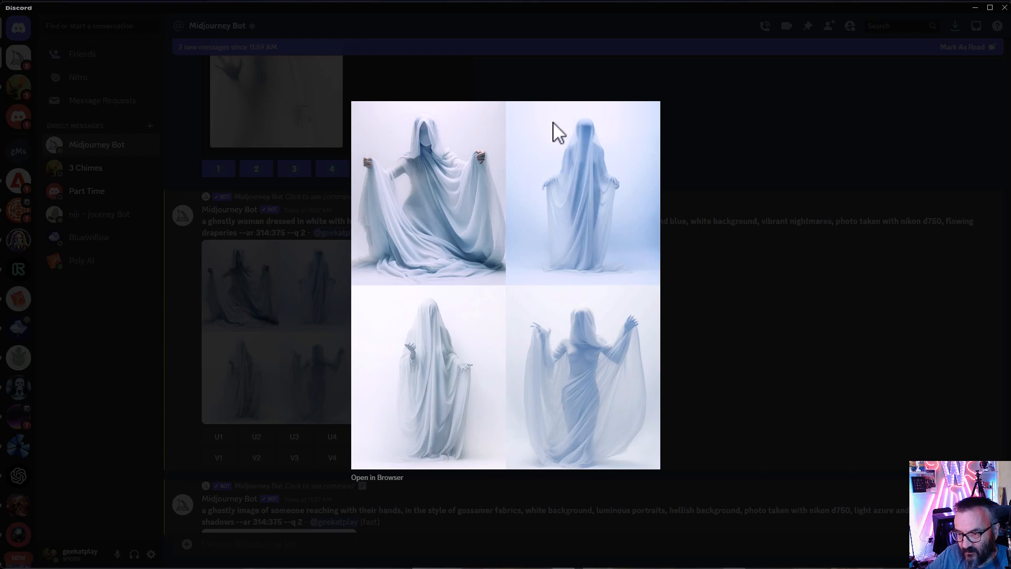
{"action": "left_click", "coordinate": [755, 262]}
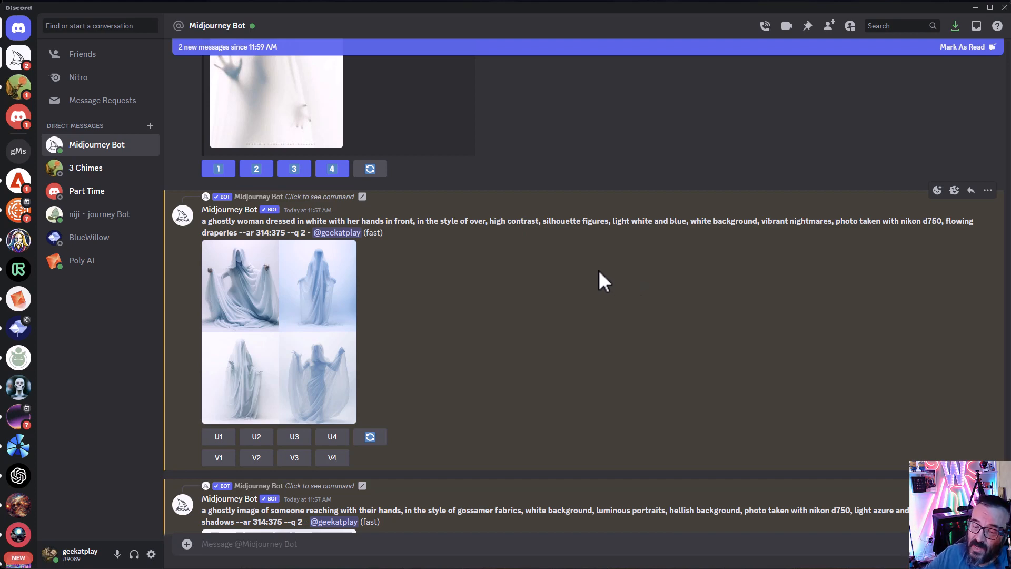
Examine the enlarged grid generated from the second prompt, the ghostly image of someone reaching with their hands.
{"action": "scroll", "coordinate": [444, 374], "scroll_direction": "down", "scroll_amount": 6}
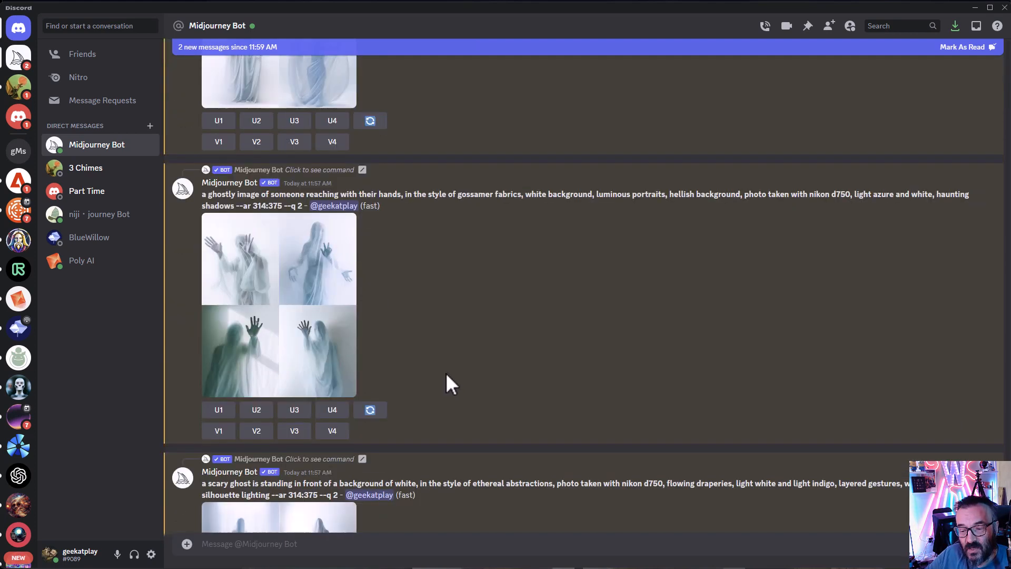
{"action": "left_click", "coordinate": [285, 294]}
{"action": "left_click", "coordinate": [669, 318]}
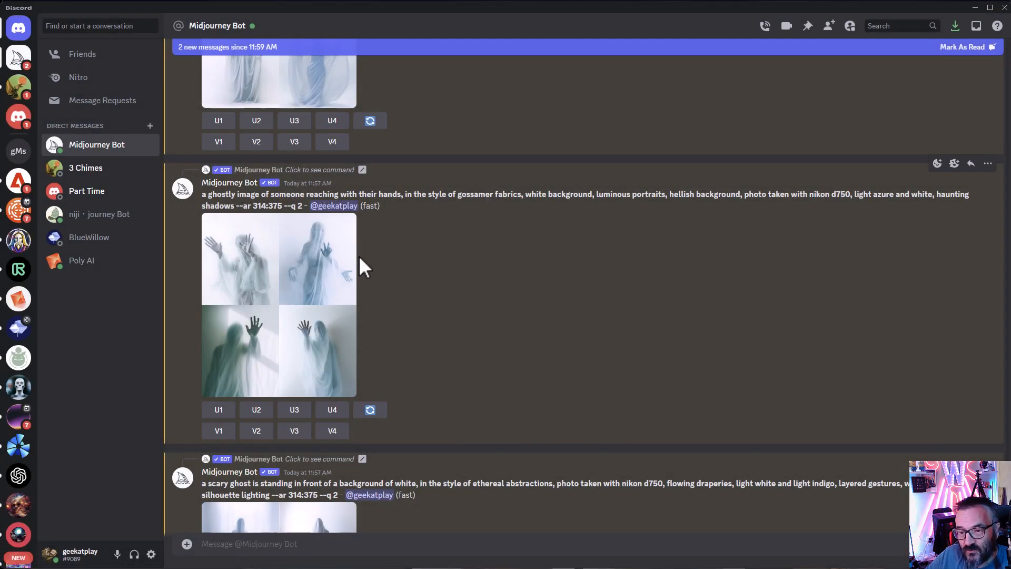
{"action": "left_click", "coordinate": [319, 313]}
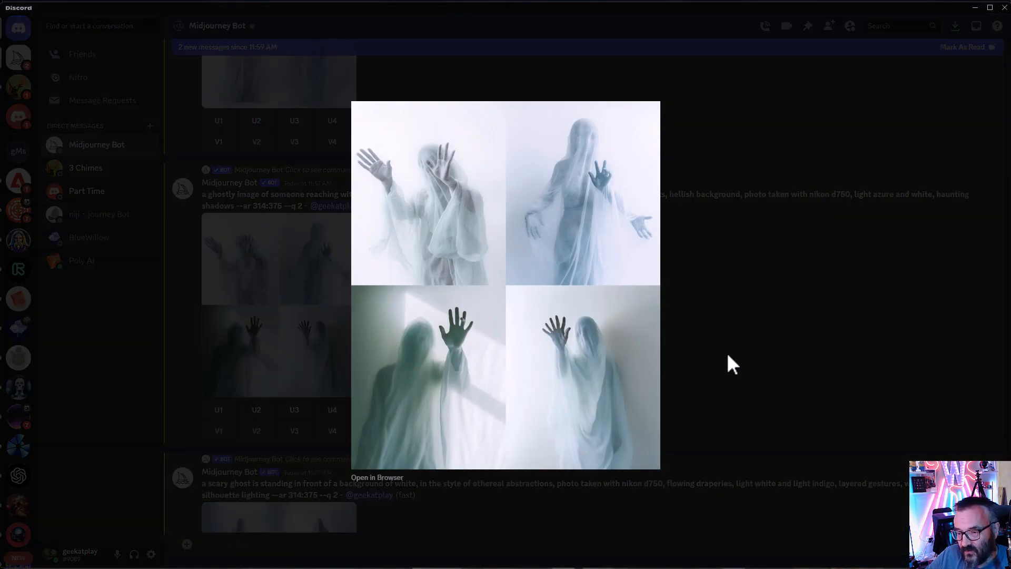
{"action": "left_click", "coordinate": [727, 362]}
View the enlarged grids generated from the third (scary ghost) and fourth (lighthouse ghost) prompts.
{"action": "scroll", "coordinate": [311, 313], "scroll_direction": "down", "scroll_amount": 5}
{"action": "scroll", "coordinate": [309, 304], "scroll_direction": "down", "scroll_amount": 1}
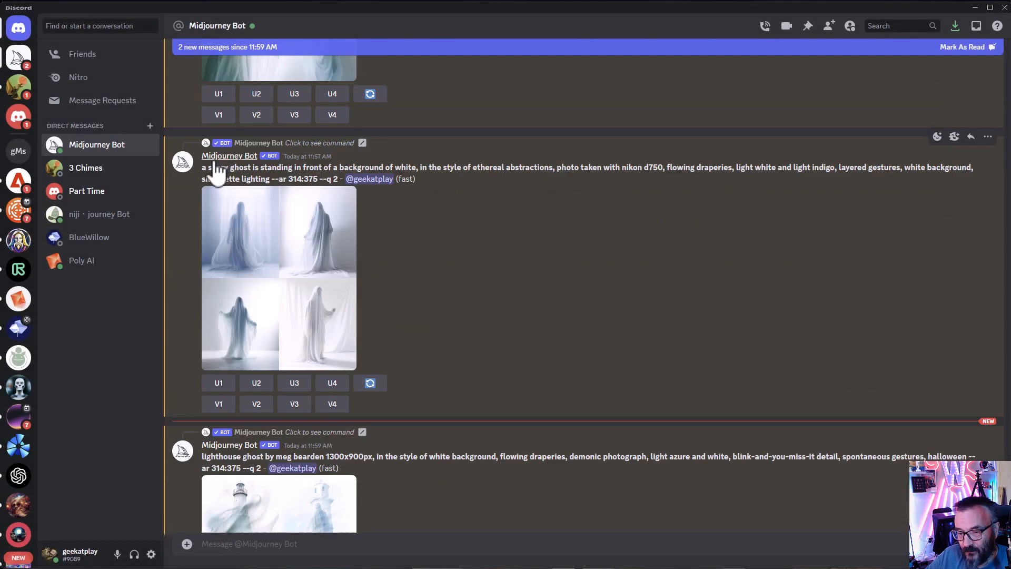
{"action": "left_click", "coordinate": [315, 279]}
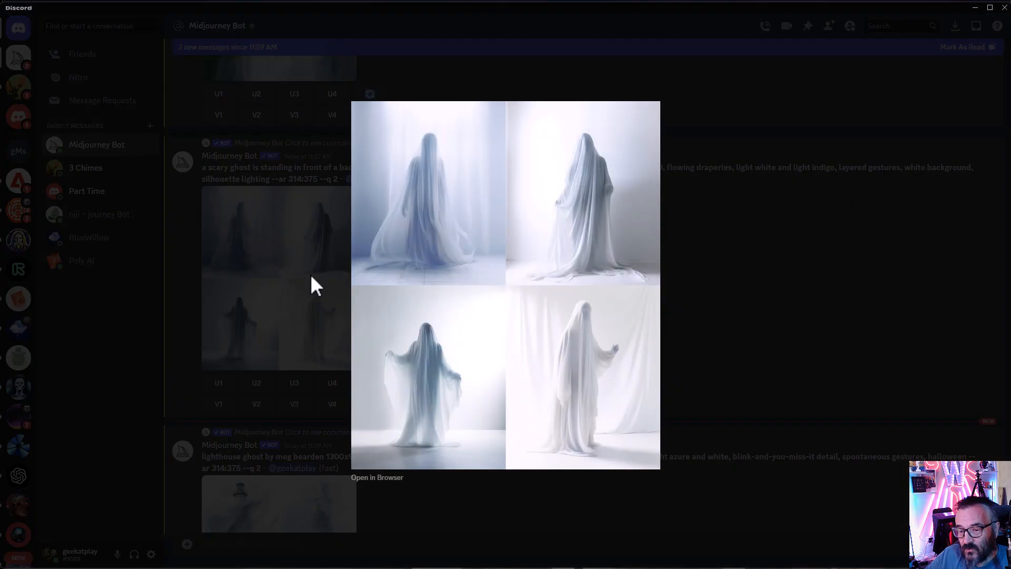
{"action": "left_click", "coordinate": [772, 303]}
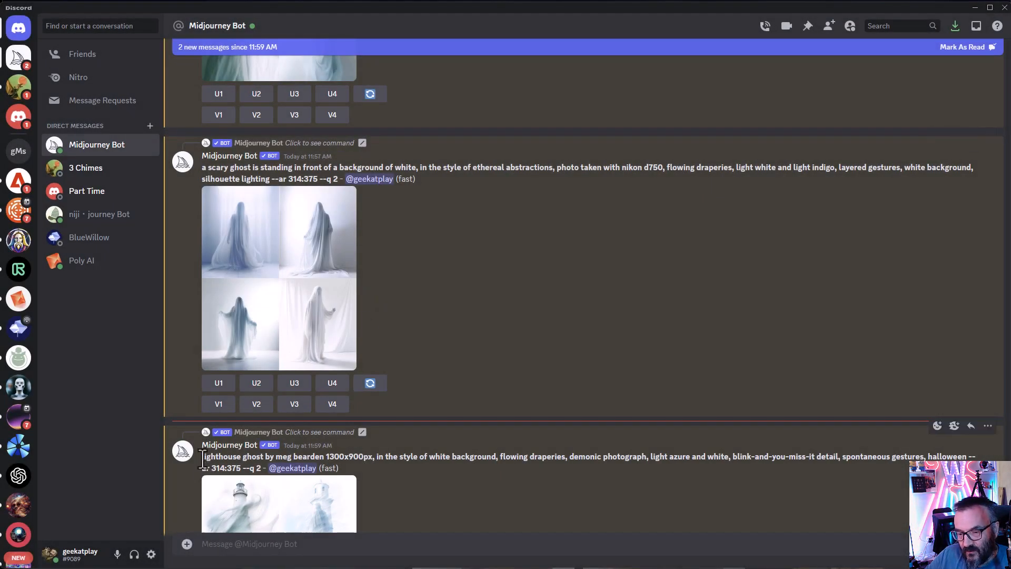
{"action": "scroll", "coordinate": [395, 419], "scroll_direction": "down", "scroll_amount": 3}
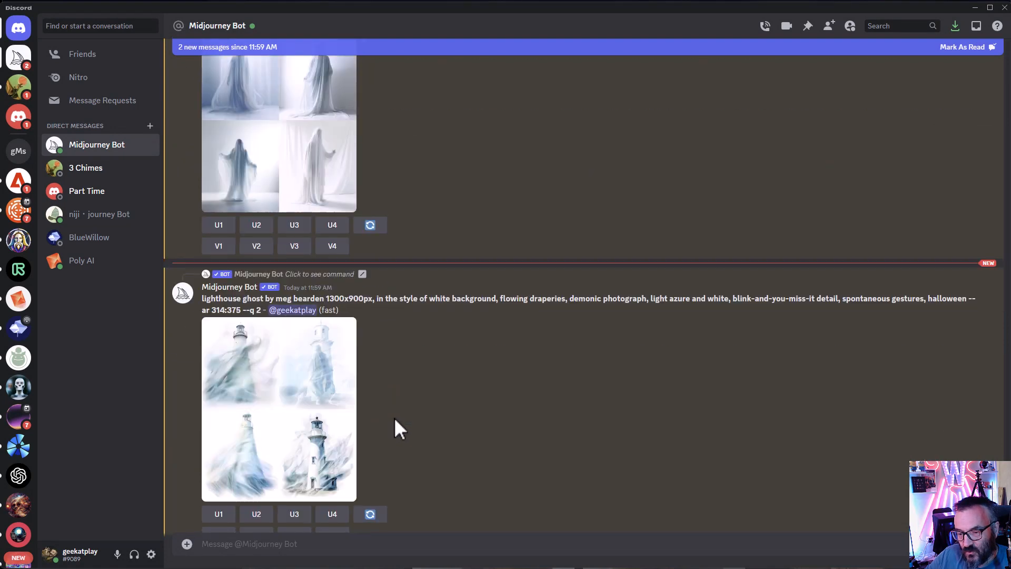
{"action": "left_click", "coordinate": [347, 414]}
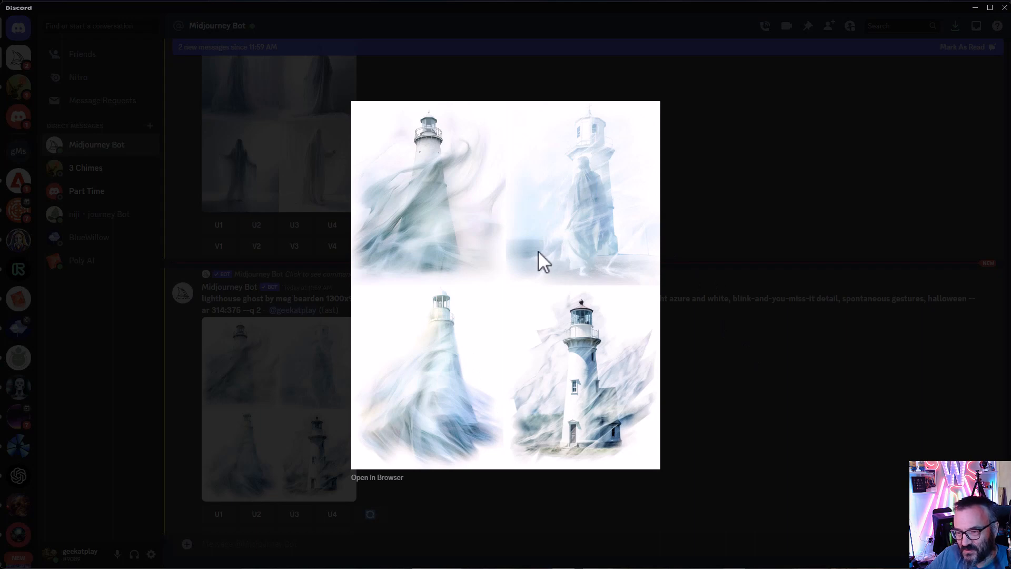
{"action": "left_click", "coordinate": [796, 403]}
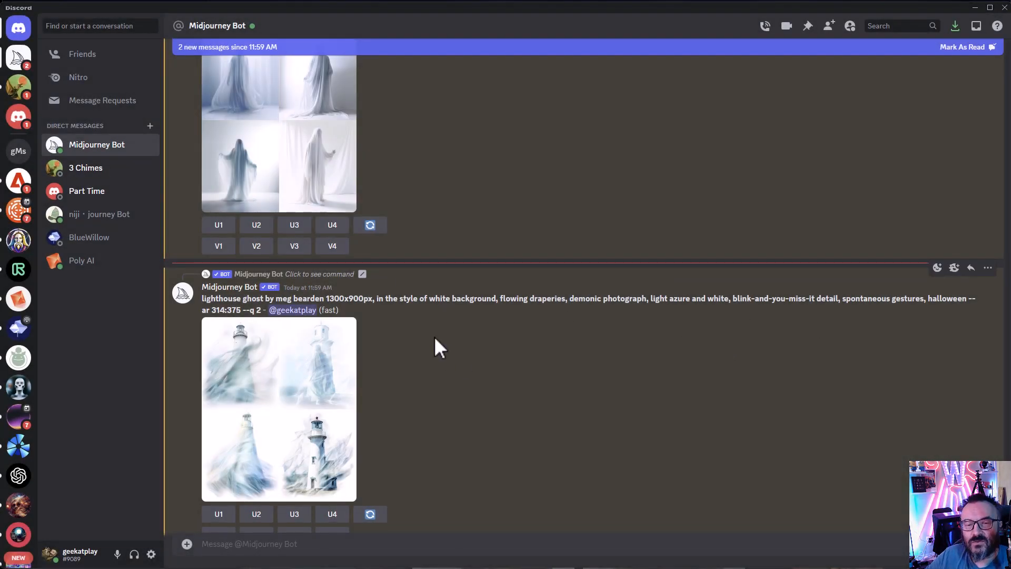
View the enlarged ghostly woman grid that was generated with the photo link in front of the prompt.
{"action": "scroll", "coordinate": [457, 371], "scroll_direction": "down", "scroll_amount": 6}
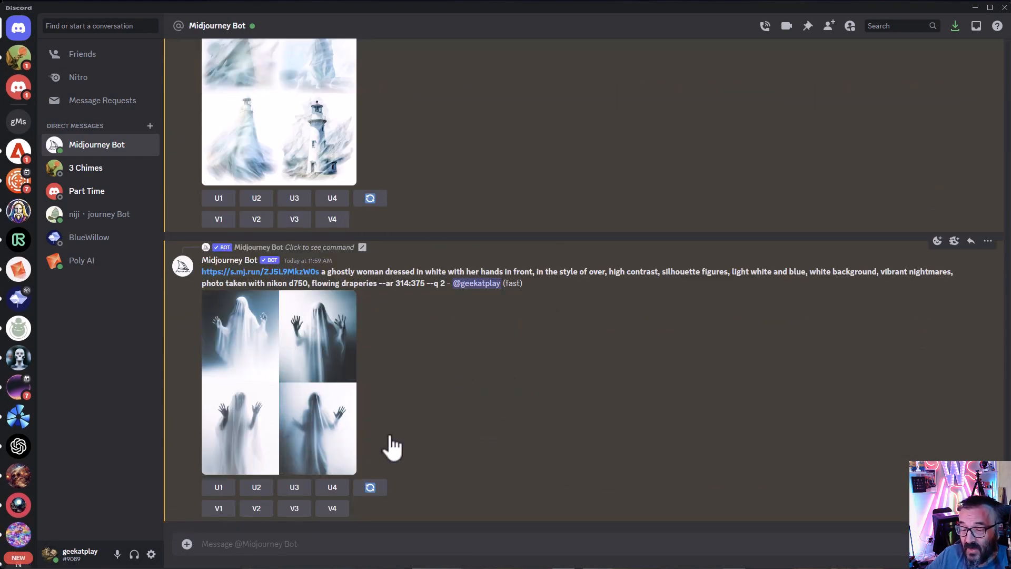
{"action": "left_click", "coordinate": [298, 394]}
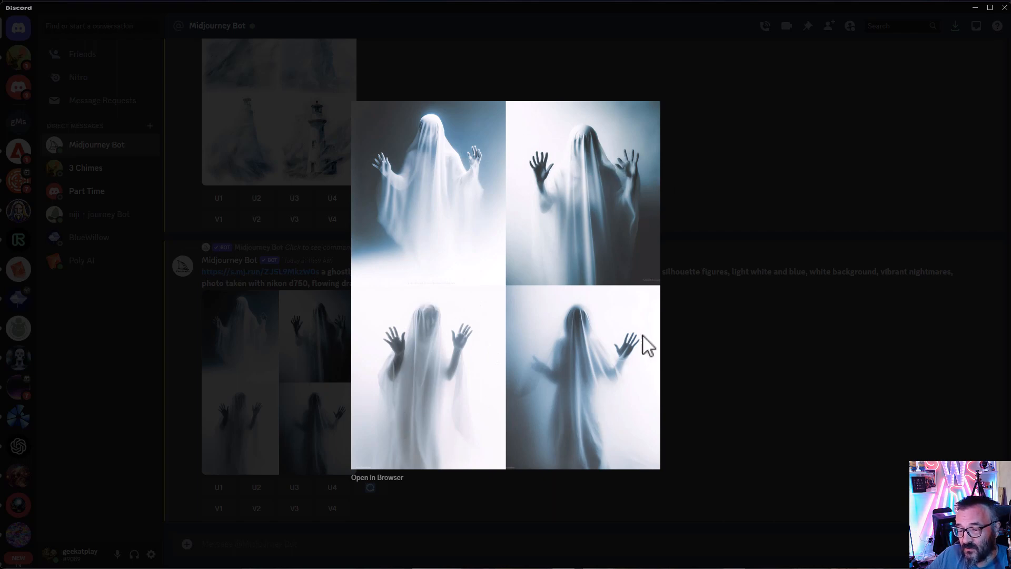
{"action": "left_click", "coordinate": [740, 370]}
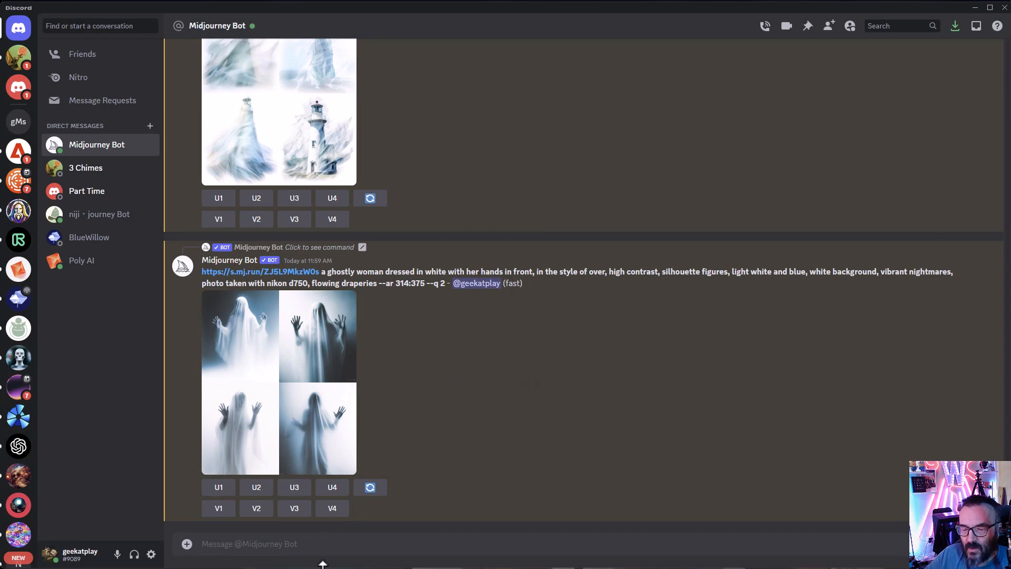
Run /describe on the astronaut woman image spaceedit.jpg.
{"action": "type", "text": "/de"}
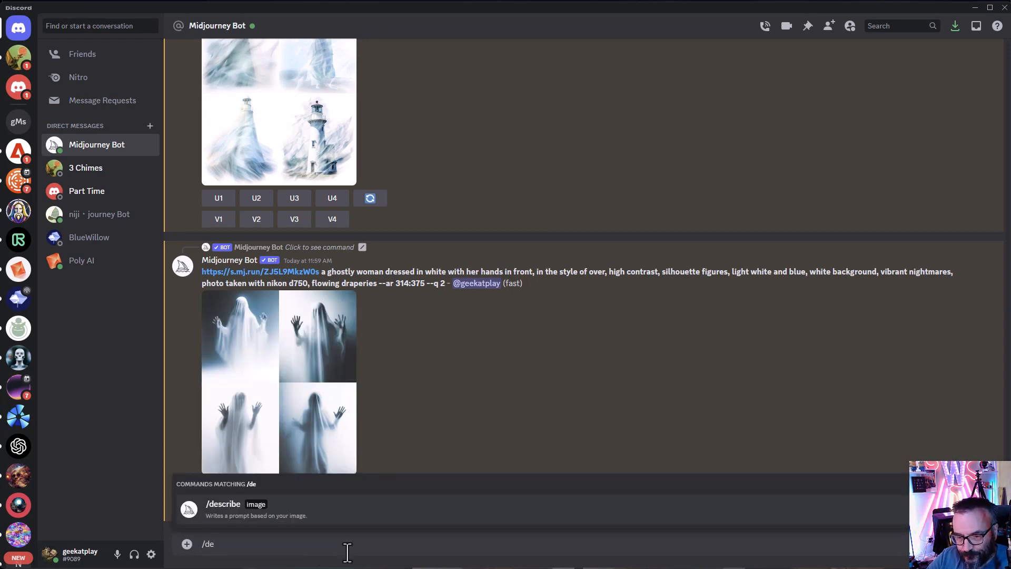
{"action": "key", "text": "Return"}
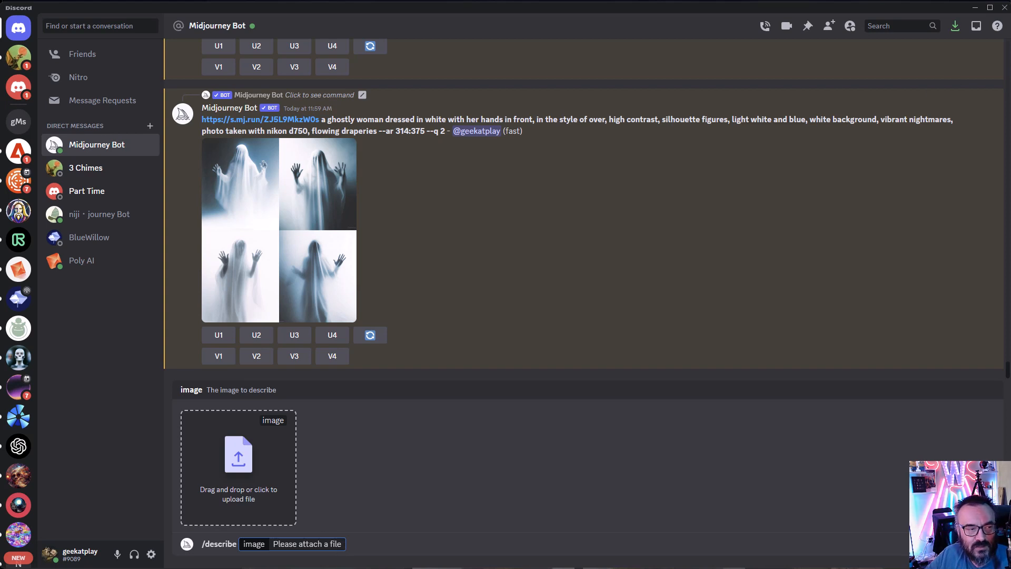
{"action": "left_click_drag", "start_coordinate": [121, 405], "coordinate": [242, 474]}
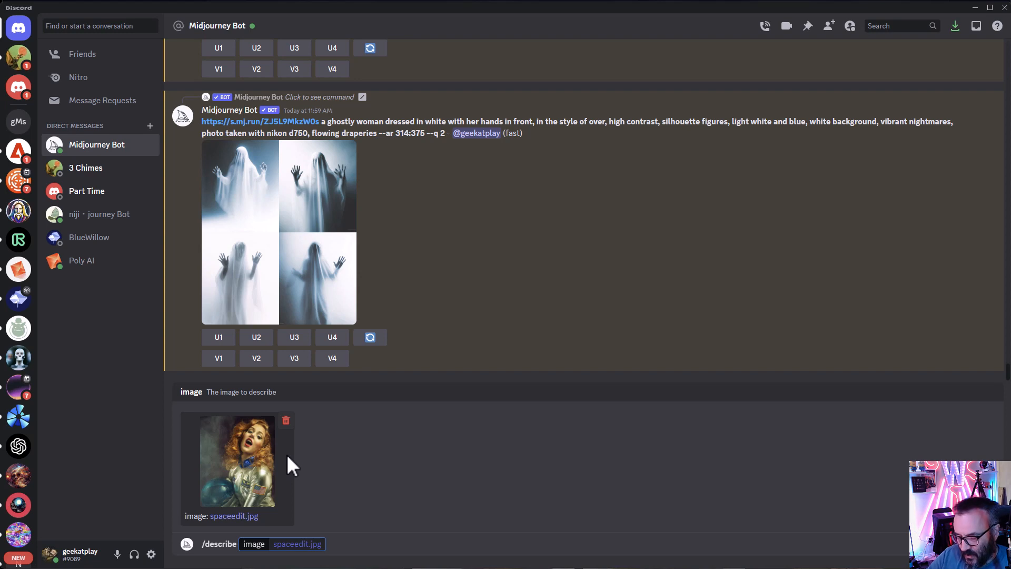
{"action": "key", "text": "Return"}
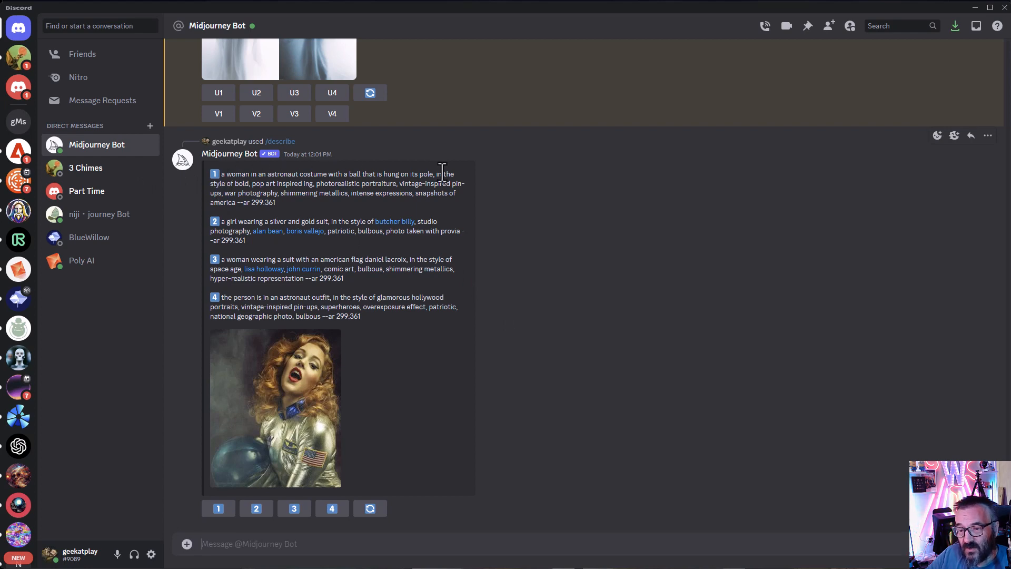
Generate image grids from all four suggested prompts for the astronaut woman image.
{"action": "left_click", "coordinate": [219, 509]}
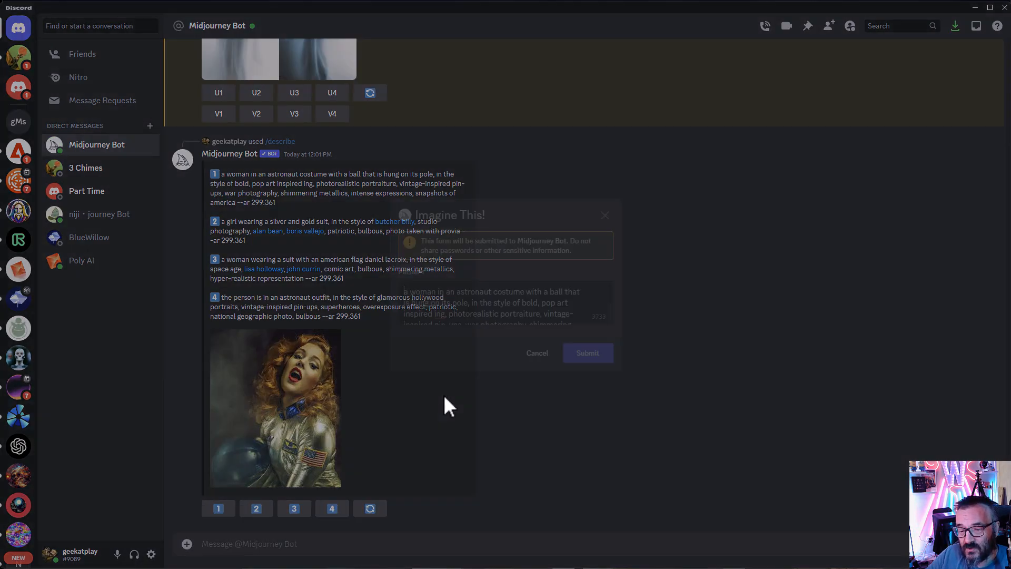
{"action": "left_click", "coordinate": [588, 354]}
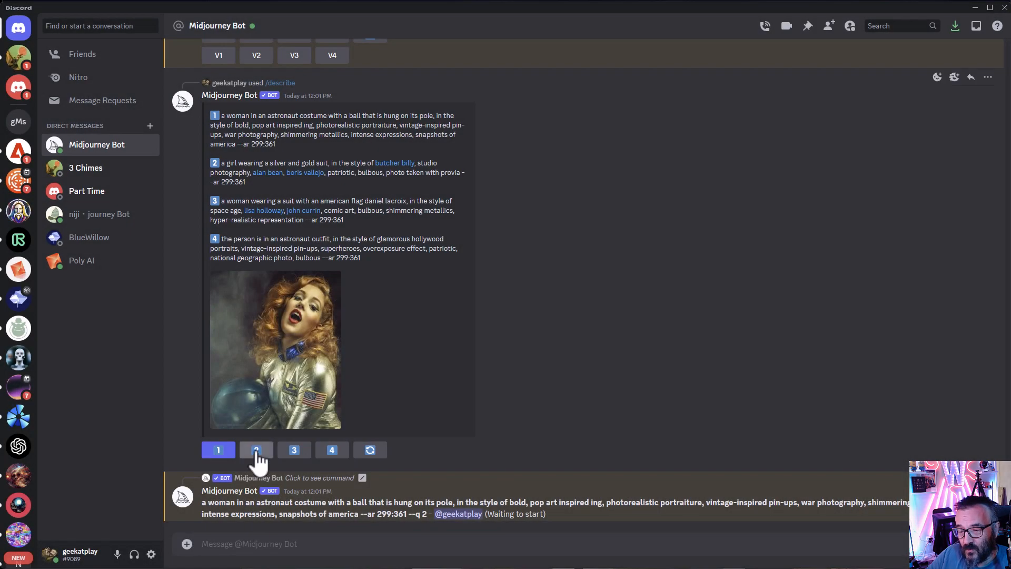
{"action": "left_click", "coordinate": [256, 451]}
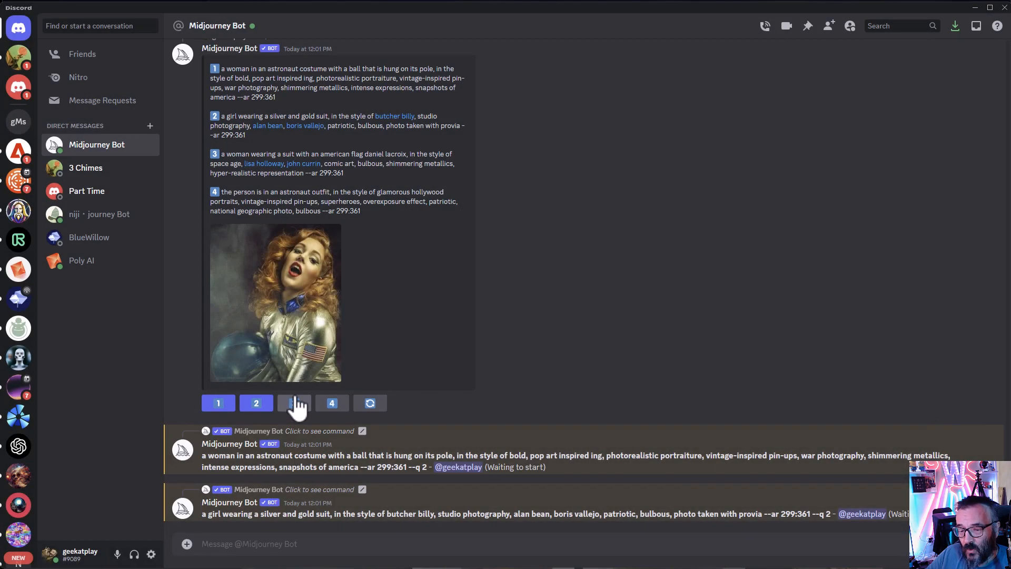
{"action": "left_click", "coordinate": [294, 404]}
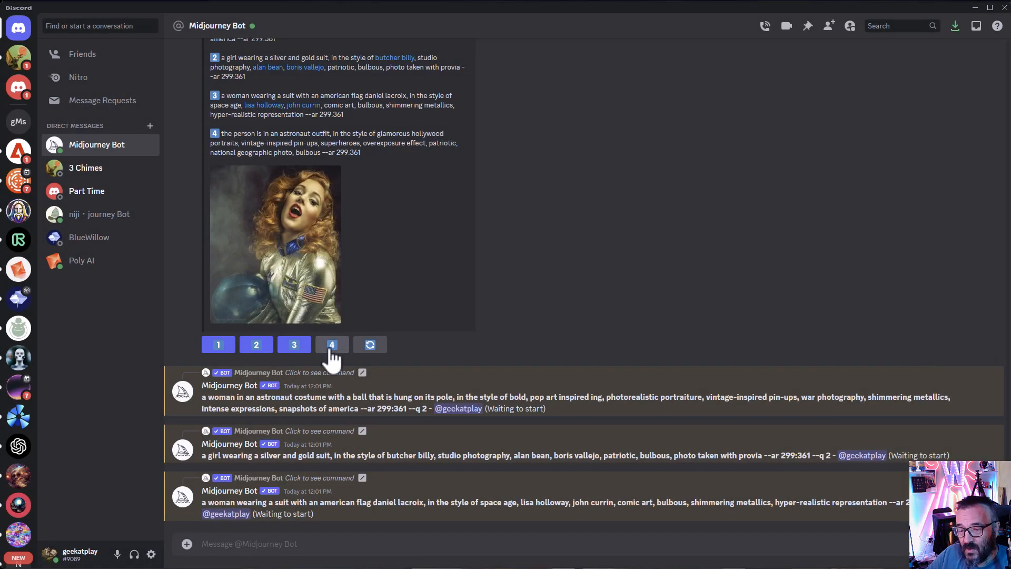
{"action": "left_click", "coordinate": [331, 345]}
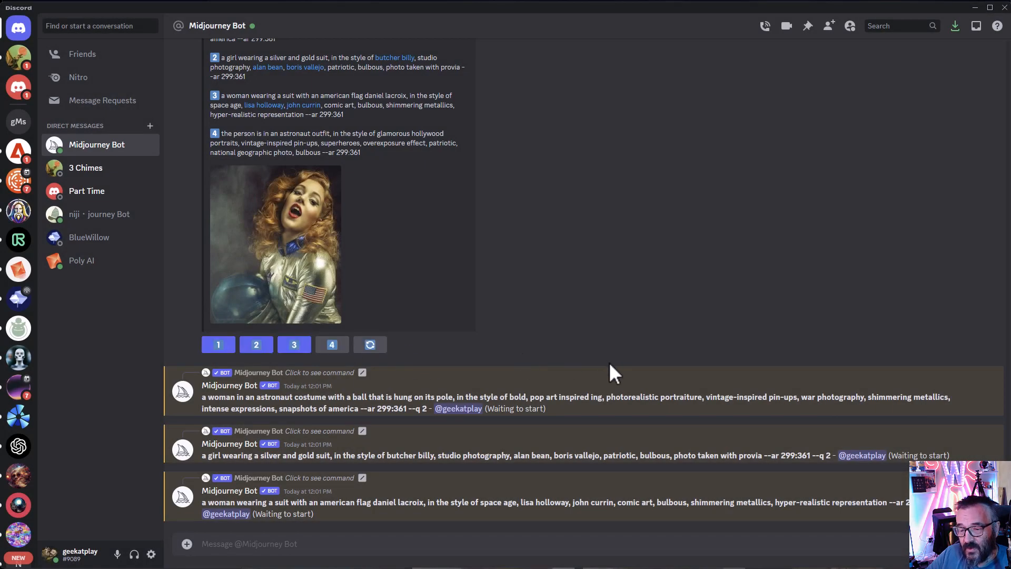
{"action": "left_click", "coordinate": [590, 353]}
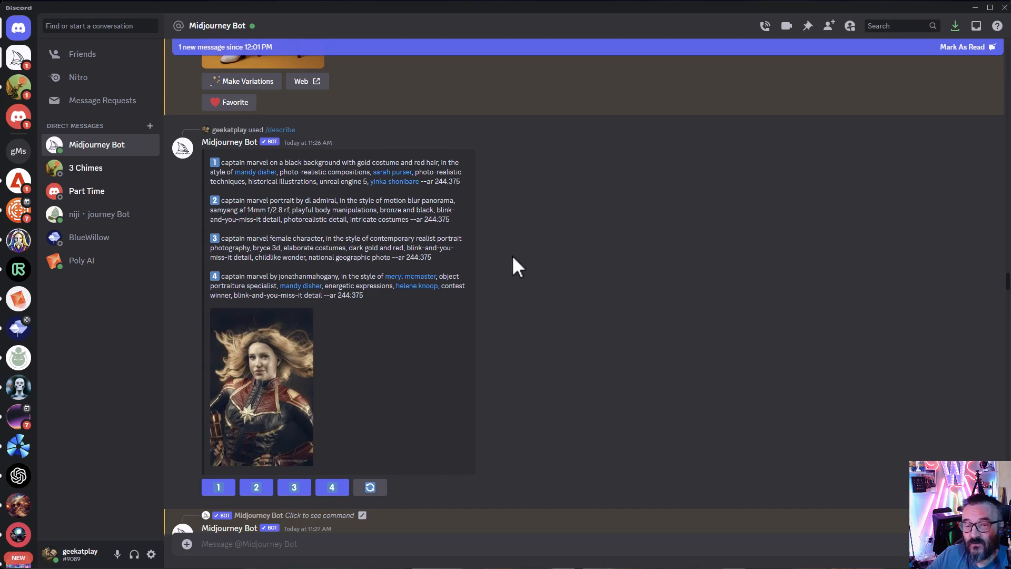
Examine the enlarged Captain Marvel grid from the first prompt, with the black background, gold costume and red hair.
{"action": "scroll", "coordinate": [505, 248], "scroll_direction": "down", "scroll_amount": 4}
{"action": "scroll", "coordinate": [504, 250], "scroll_direction": "down", "scroll_amount": 3}
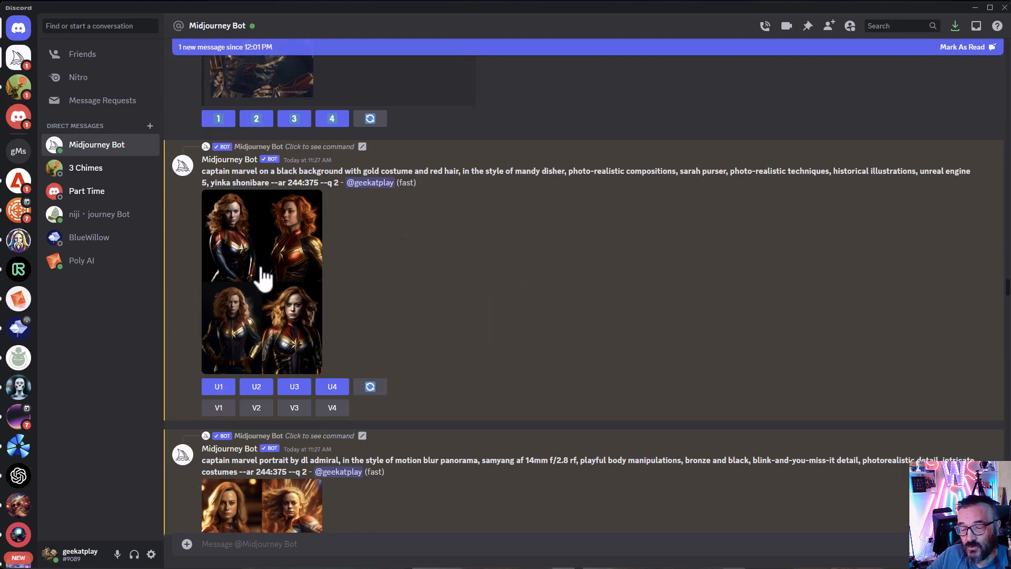
{"action": "left_click", "coordinate": [301, 269]}
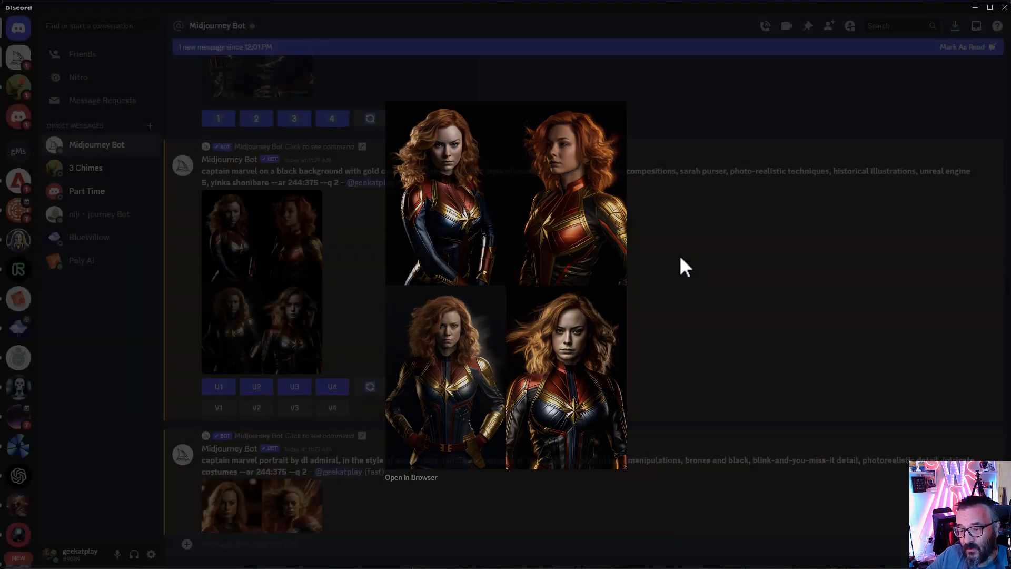
{"action": "left_click", "coordinate": [680, 261]}
{"action": "left_click", "coordinate": [304, 267]}
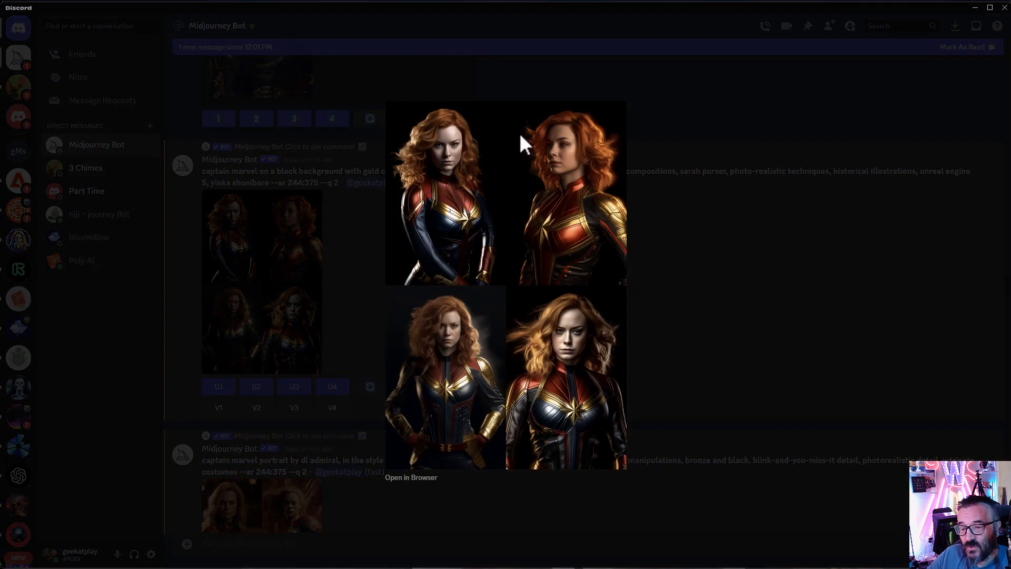
{"action": "left_click", "coordinate": [711, 352]}
View the enlarged Captain Marvel grids generated from the second (motion blur panorama) and third (contemporary realist portrait) prompts.
{"action": "scroll", "coordinate": [263, 363], "scroll_direction": "down", "scroll_amount": 4}
{"action": "left_click", "coordinate": [239, 345]}
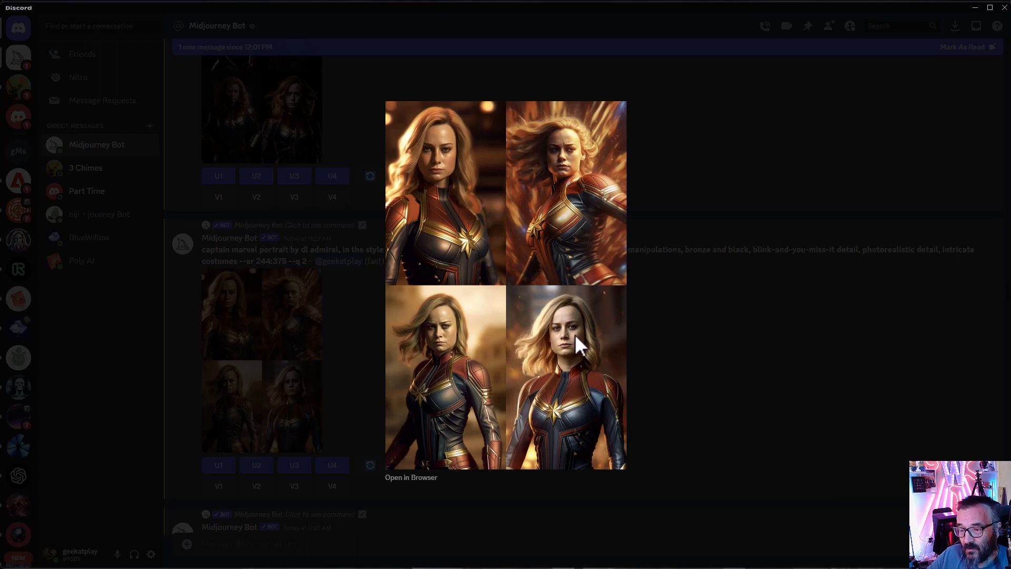
{"action": "left_click", "coordinate": [752, 384]}
{"action": "scroll", "coordinate": [396, 304], "scroll_direction": "down", "scroll_amount": 5}
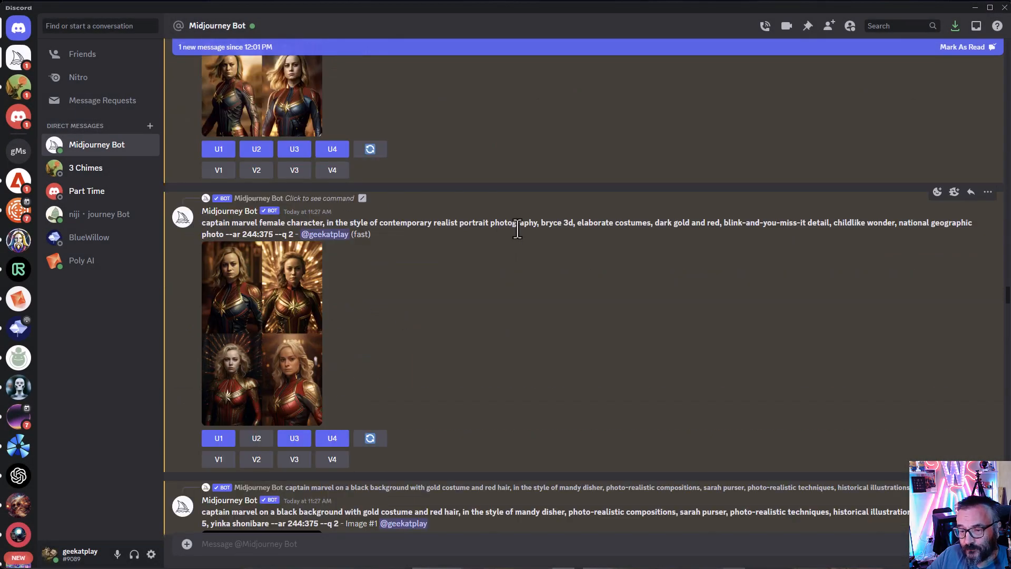
{"action": "left_click", "coordinate": [319, 337]}
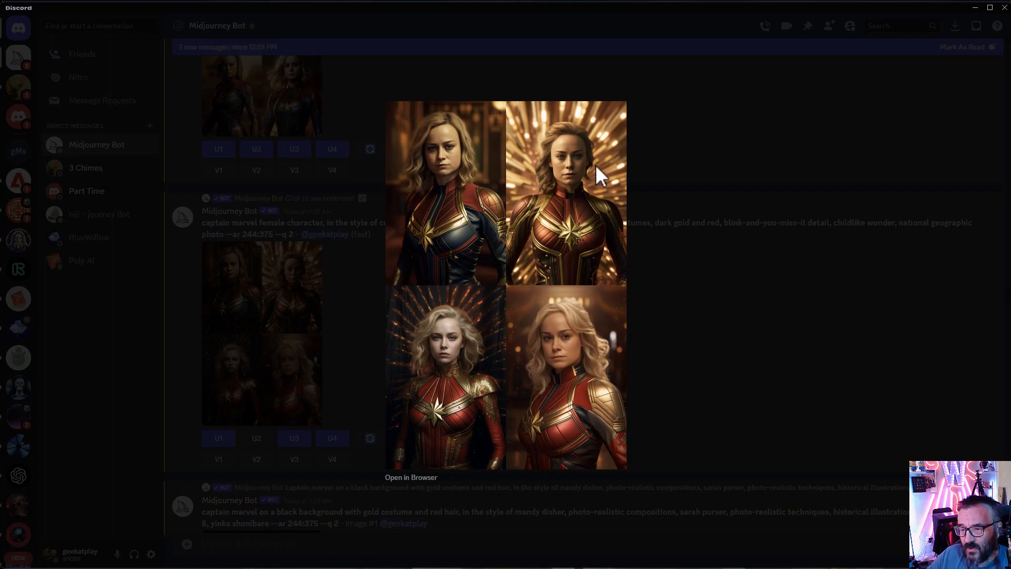
{"action": "left_click", "coordinate": [727, 329]}
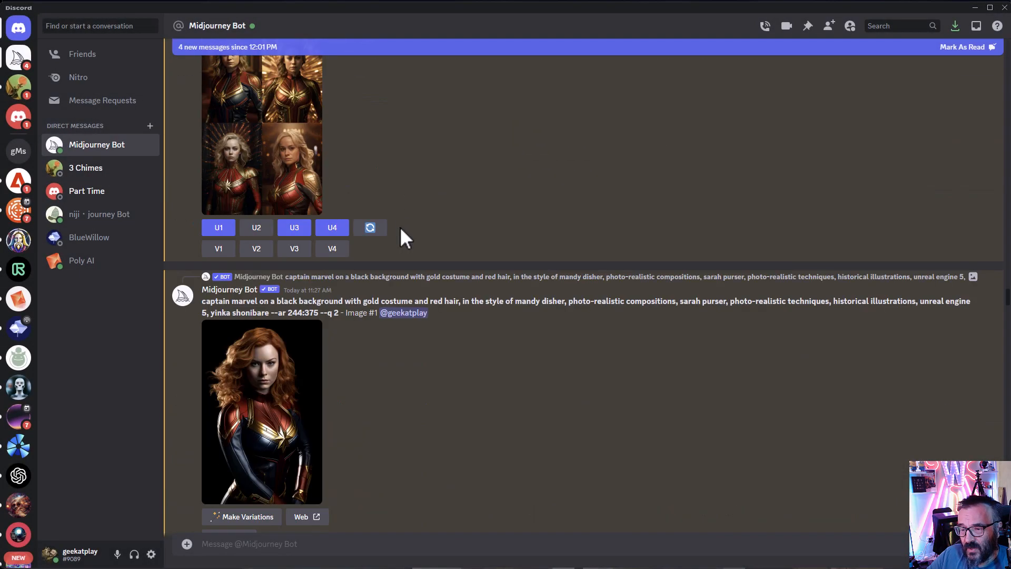
View the enlarged upscale of Image #4 from the black-background Captain Marvel prompt.
{"action": "scroll", "coordinate": [400, 227], "scroll_direction": "down", "scroll_amount": 5}
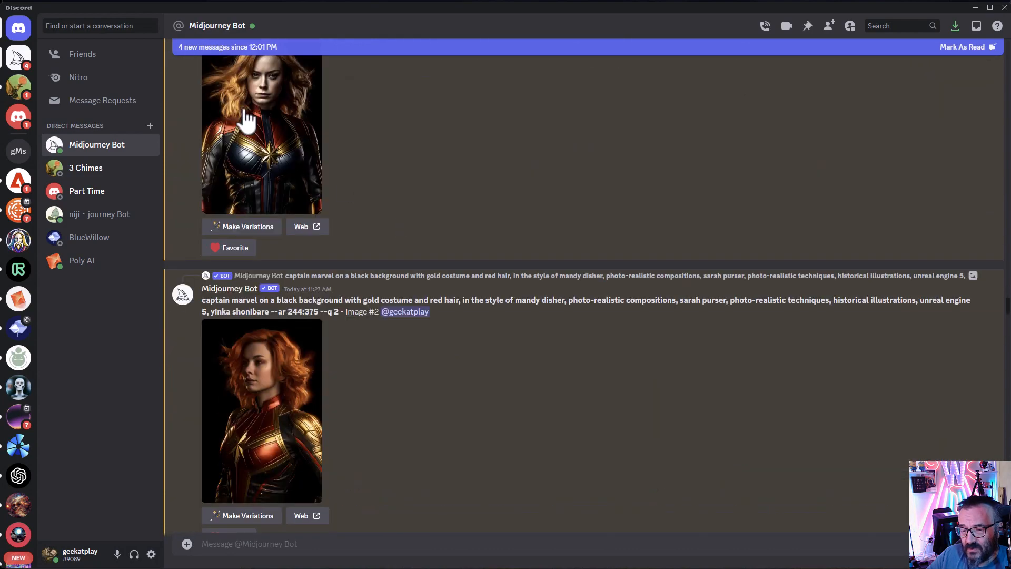
{"action": "left_click", "coordinate": [245, 120]}
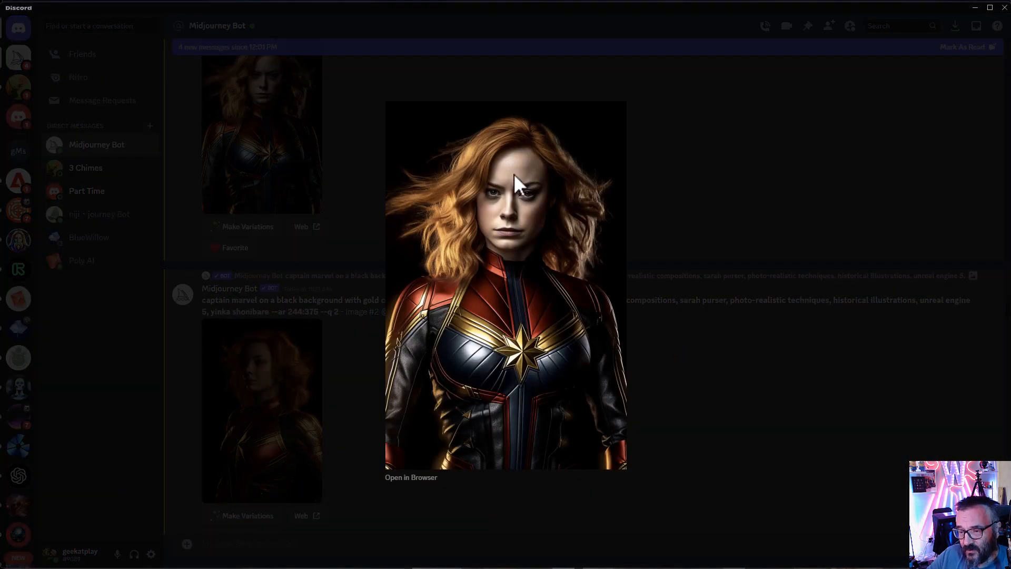
{"action": "left_click", "coordinate": [691, 368]}
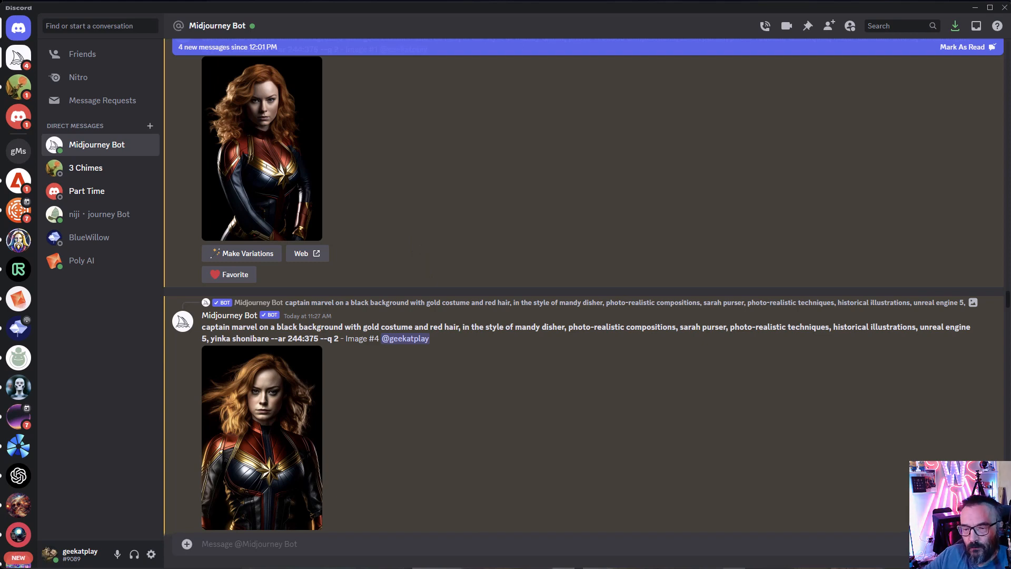
{"action": "scroll", "coordinate": [498, 164], "scroll_direction": "down", "scroll_amount": 5}
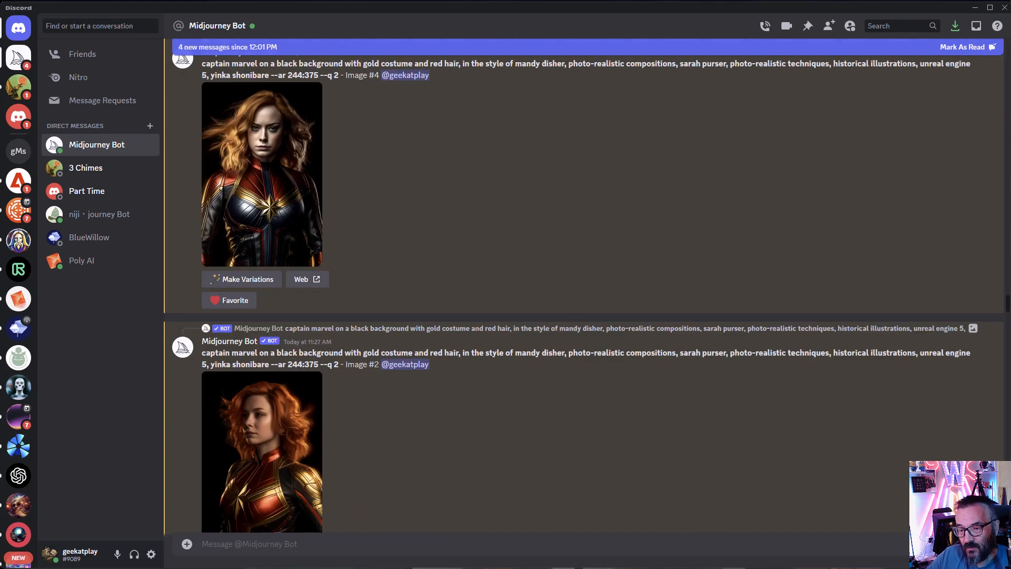
Return to the astronaut woman /describe result and view the original photo enlarged.
{"action": "scroll", "coordinate": [580, 287], "scroll_direction": "down", "scroll_amount": 10}
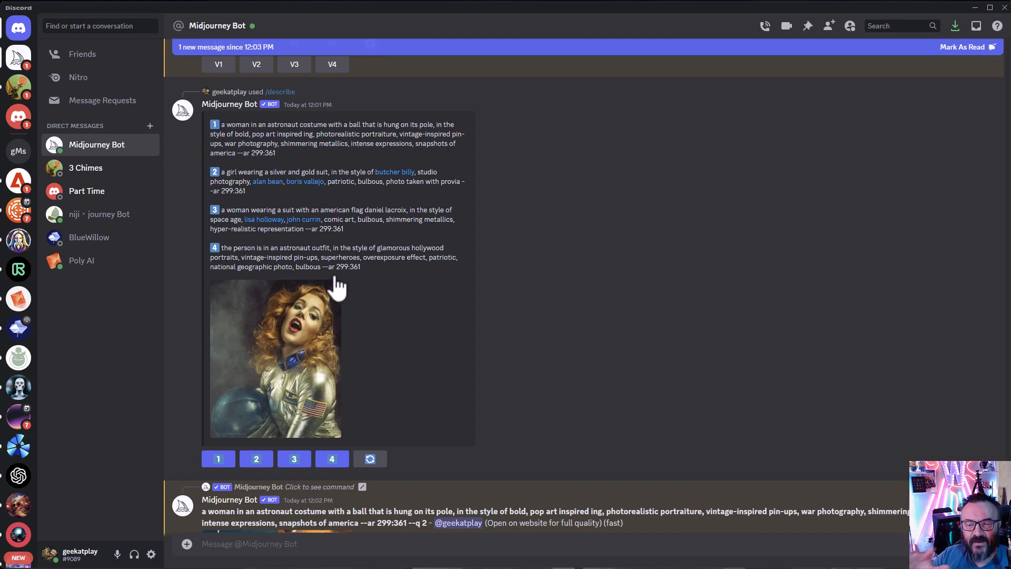
{"action": "left_click", "coordinate": [301, 350]}
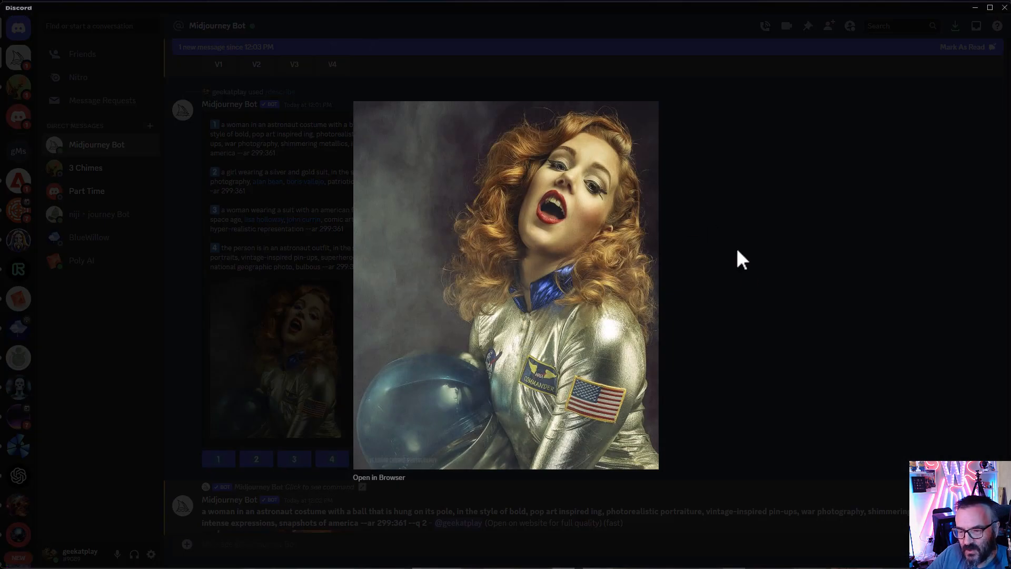
{"action": "left_click", "coordinate": [656, 269]}
{"action": "scroll", "coordinate": [316, 305], "scroll_direction": "down", "scroll_amount": 5}
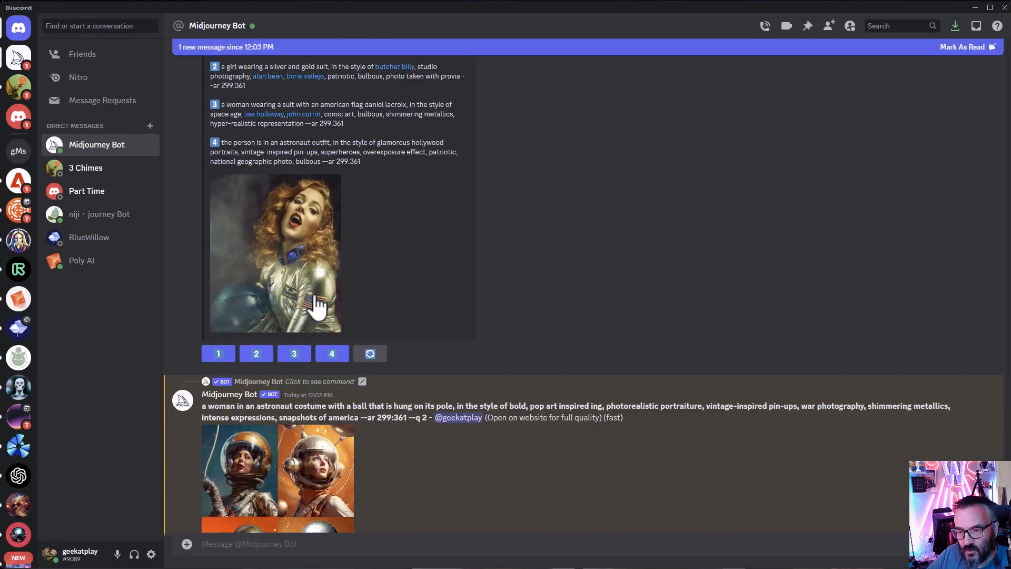
Compare the enlarged grid from the first astronaut prompt with its wording, including "vintage-inspired pin-ups".
{"action": "left_click", "coordinate": [287, 345]}
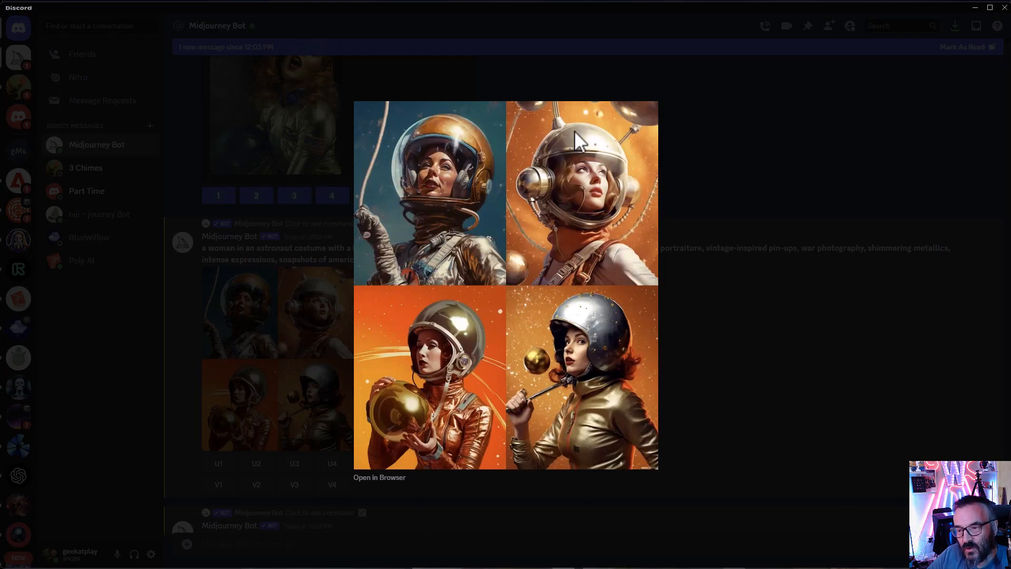
{"action": "left_click", "coordinate": [735, 417]}
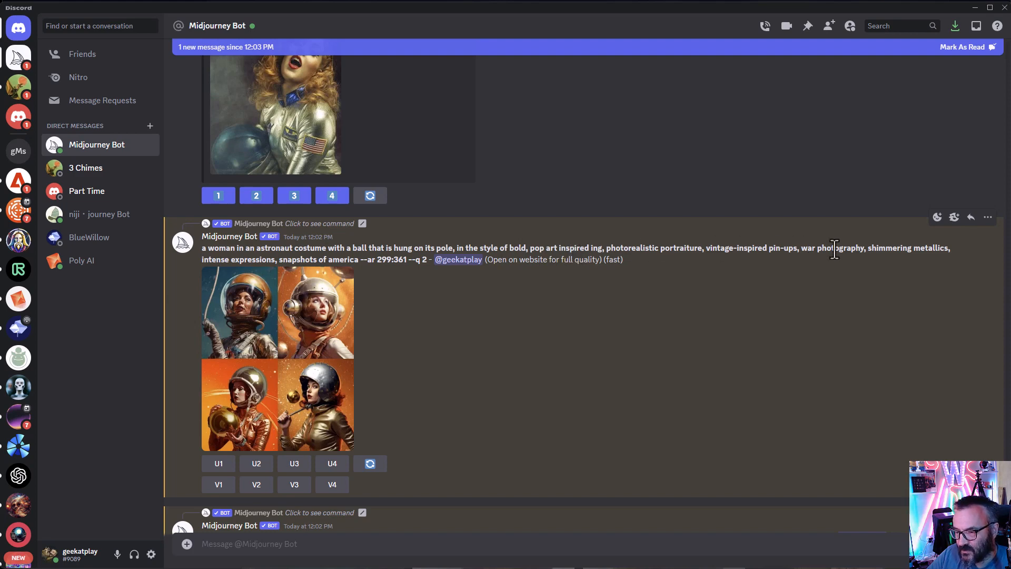
{"action": "left_click_drag", "start_coordinate": [771, 253], "coordinate": [800, 253]}
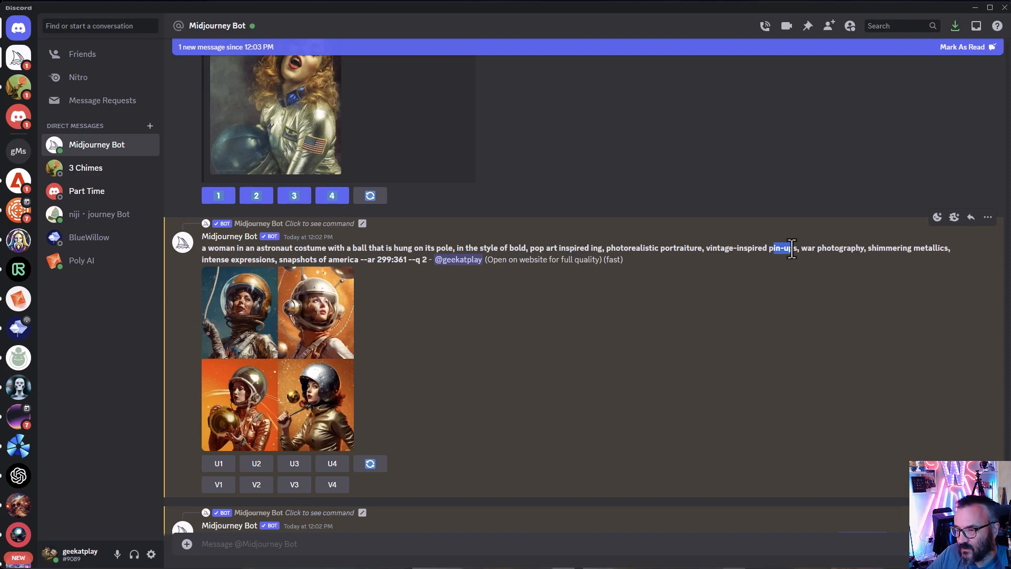
{"action": "left_click", "coordinate": [810, 253]}
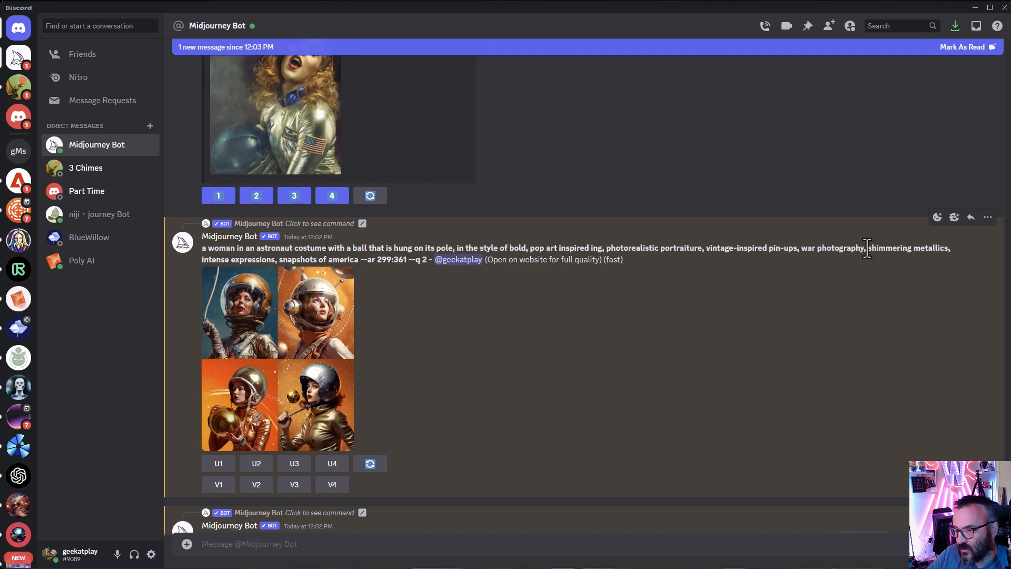
{"action": "left_click", "coordinate": [340, 352]}
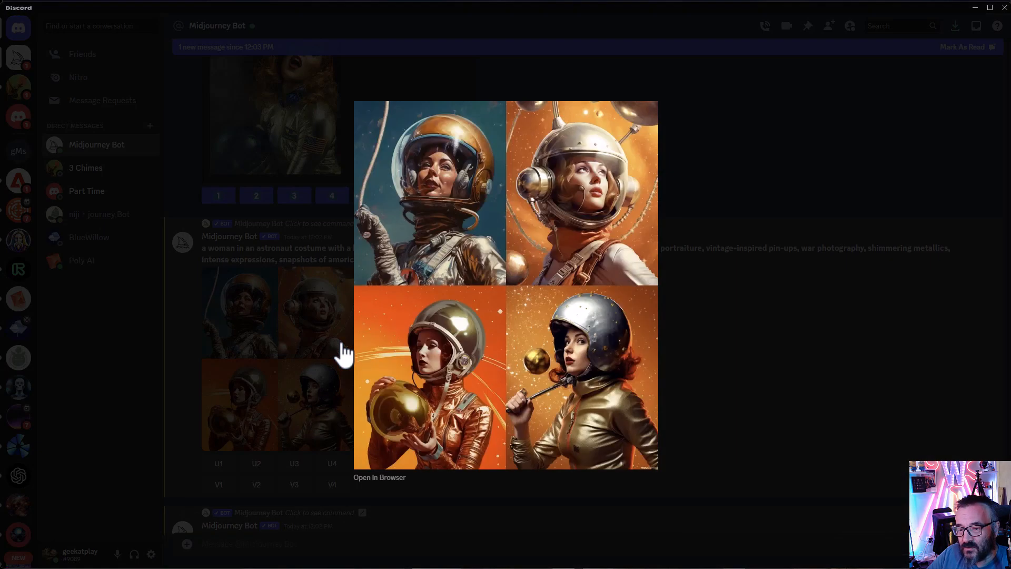
{"action": "left_click", "coordinate": [741, 317]}
View the enlarged grid generated from the second prompt, the girl wearing a silver and gold suit.
{"action": "scroll", "coordinate": [391, 279], "scroll_direction": "down", "scroll_amount": 7}
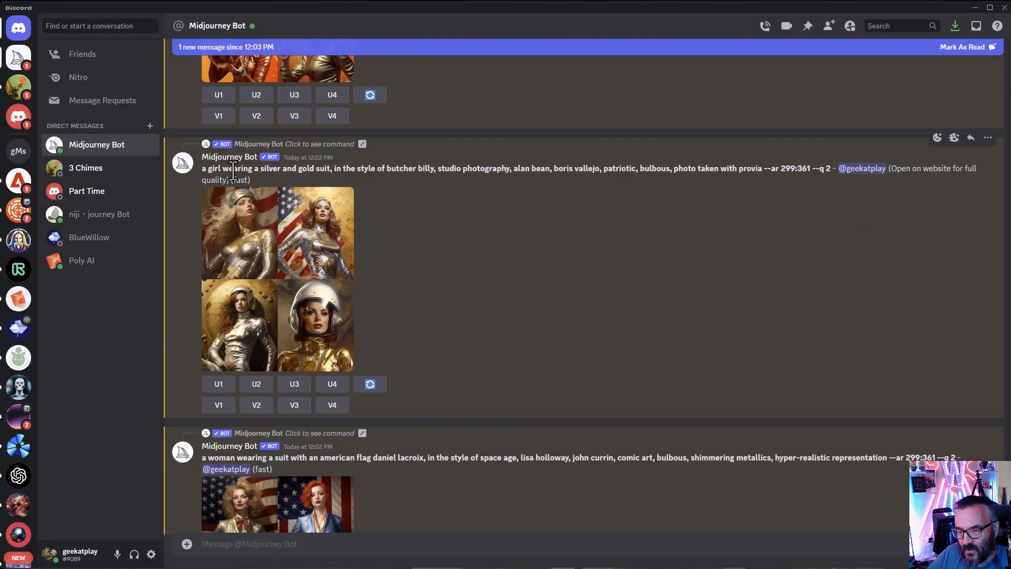
{"action": "left_click", "coordinate": [318, 273]}
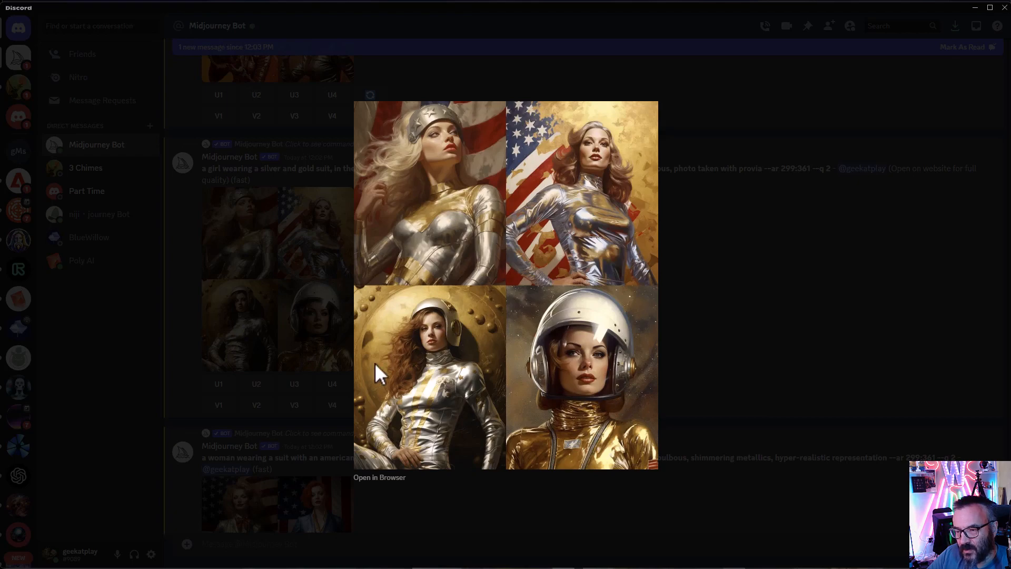
{"action": "left_click", "coordinate": [782, 314]}
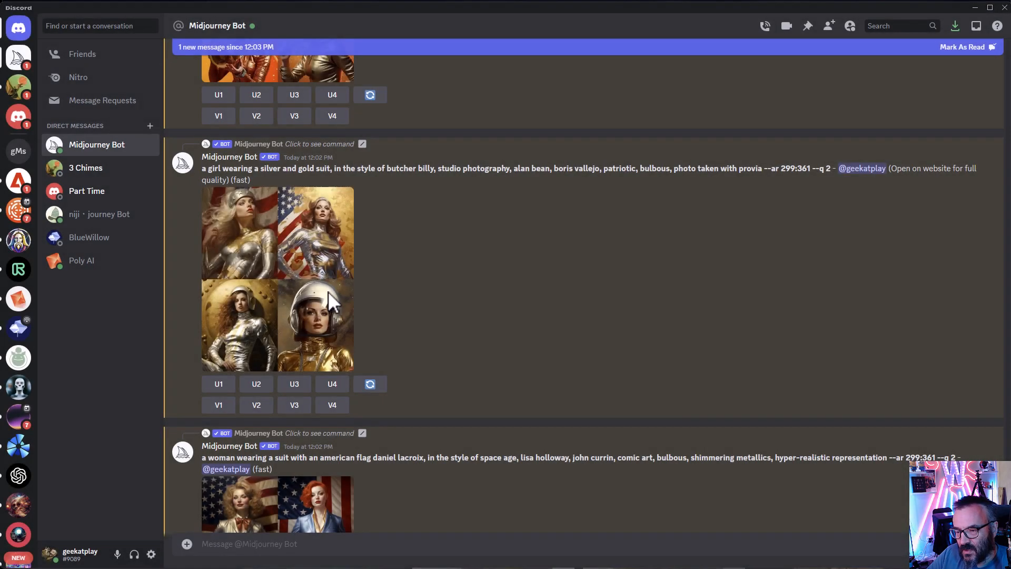
View the enlarged grids generated from the third (suit with American flag) and fourth (person in an astronaut outfit) prompts.
{"action": "scroll", "coordinate": [327, 292], "scroll_direction": "down", "scroll_amount": 4}
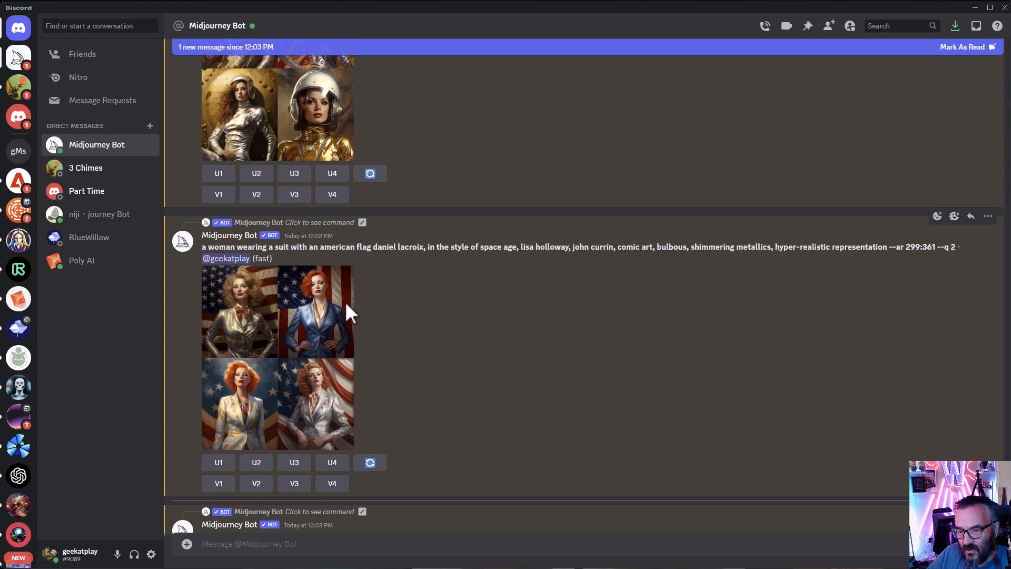
{"action": "left_click", "coordinate": [299, 338]}
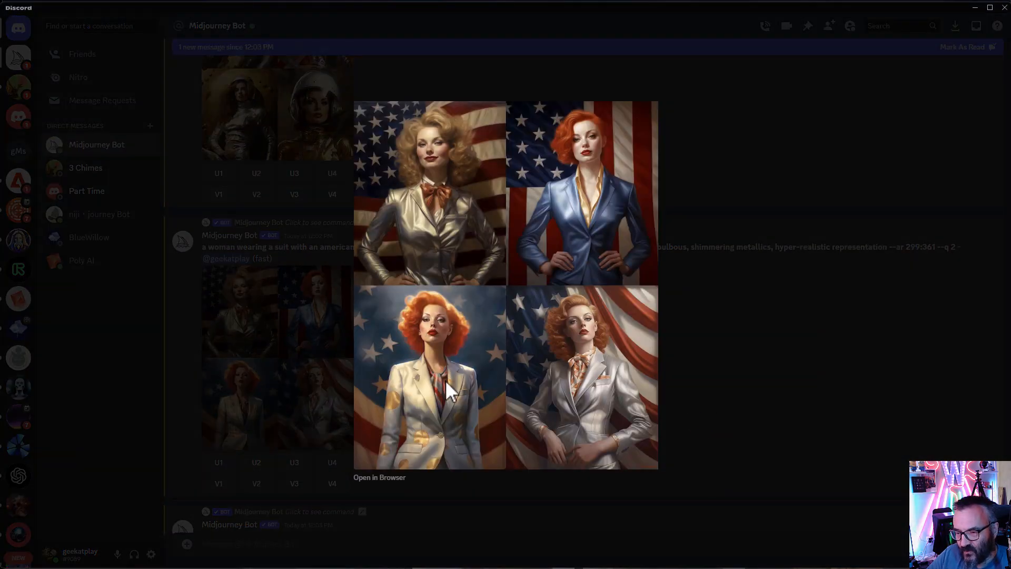
{"action": "left_click", "coordinate": [735, 383]}
{"action": "scroll", "coordinate": [306, 297], "scroll_direction": "down", "scroll_amount": 4}
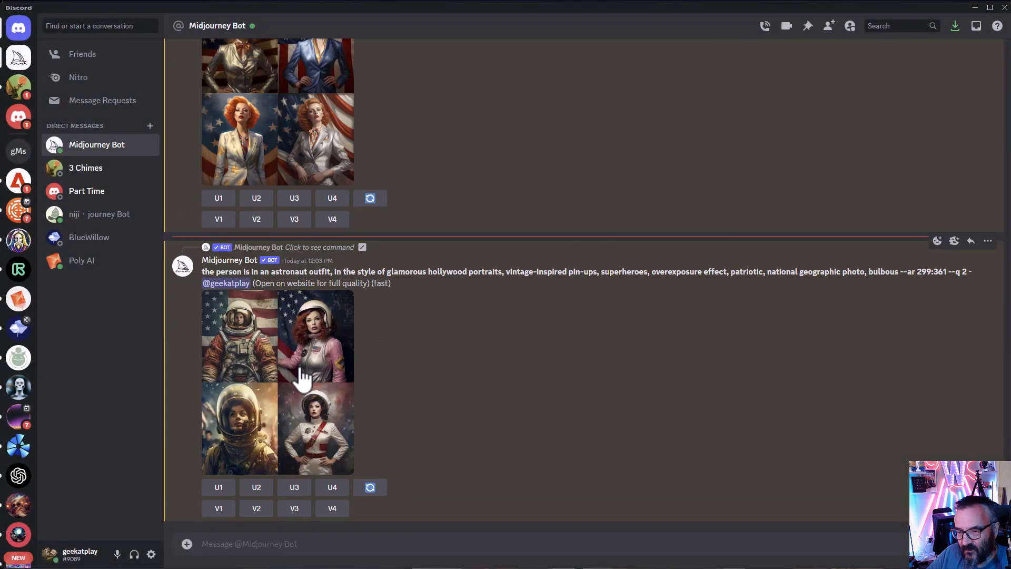
{"action": "left_click", "coordinate": [300, 377]}
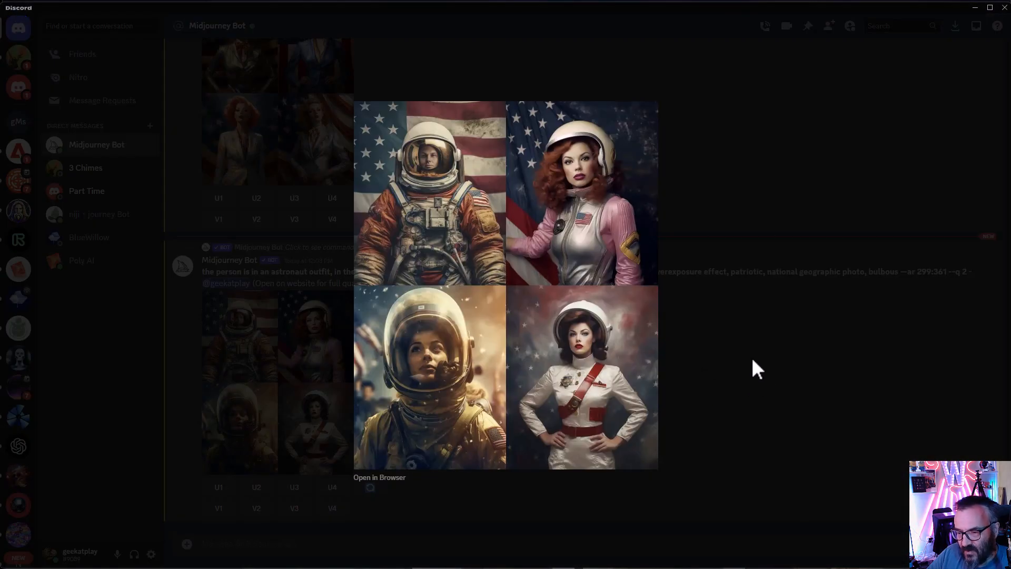